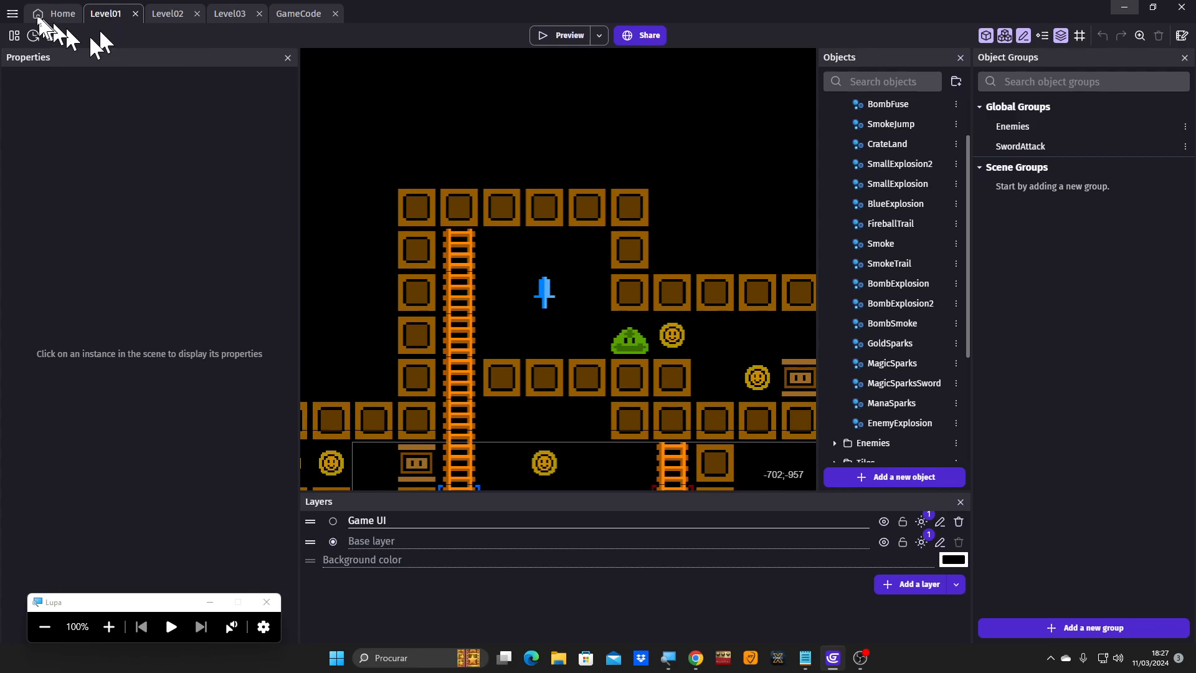
Open the Level02 scene and examine its overall layout of platforms, enemies, lava and exit door.
click(159, 15)
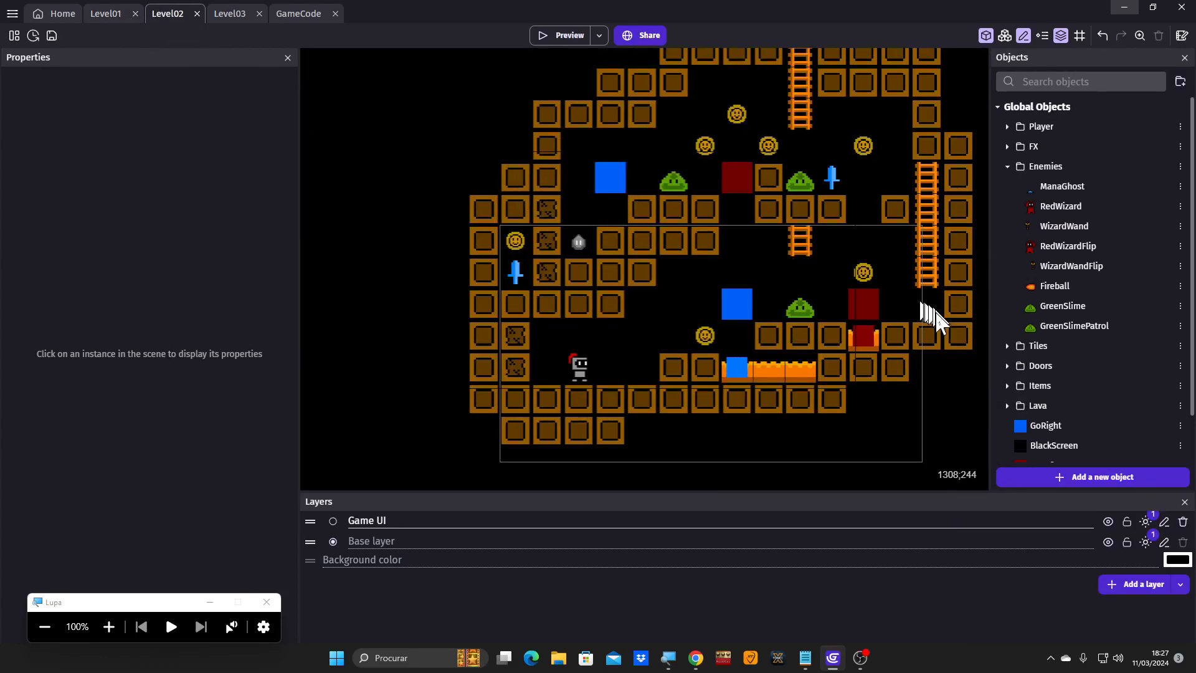
scroll(636, 334, down, 5)
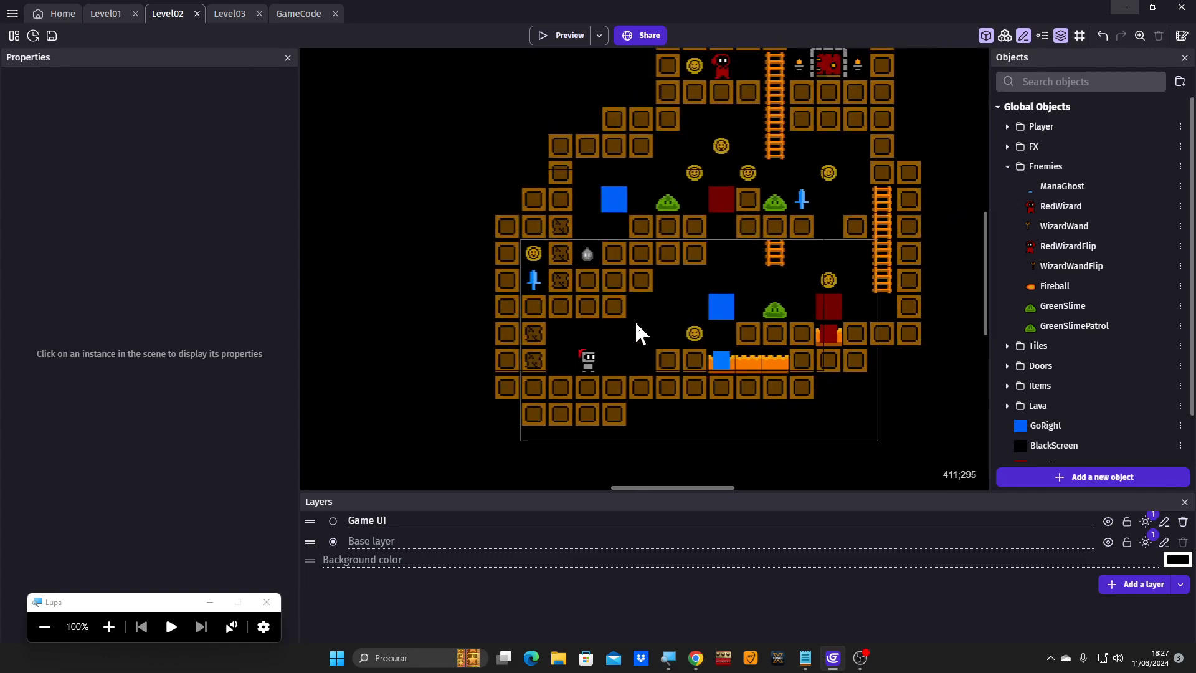
scroll(636, 334, down, 1)
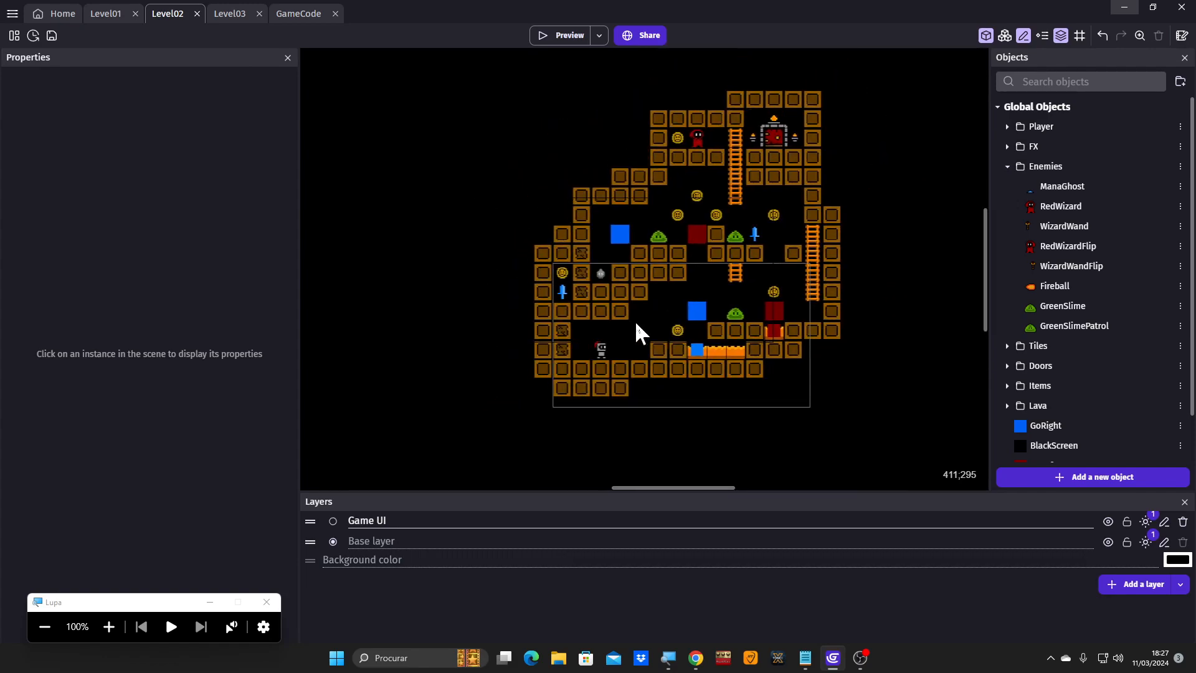
scroll(636, 334, up, 2)
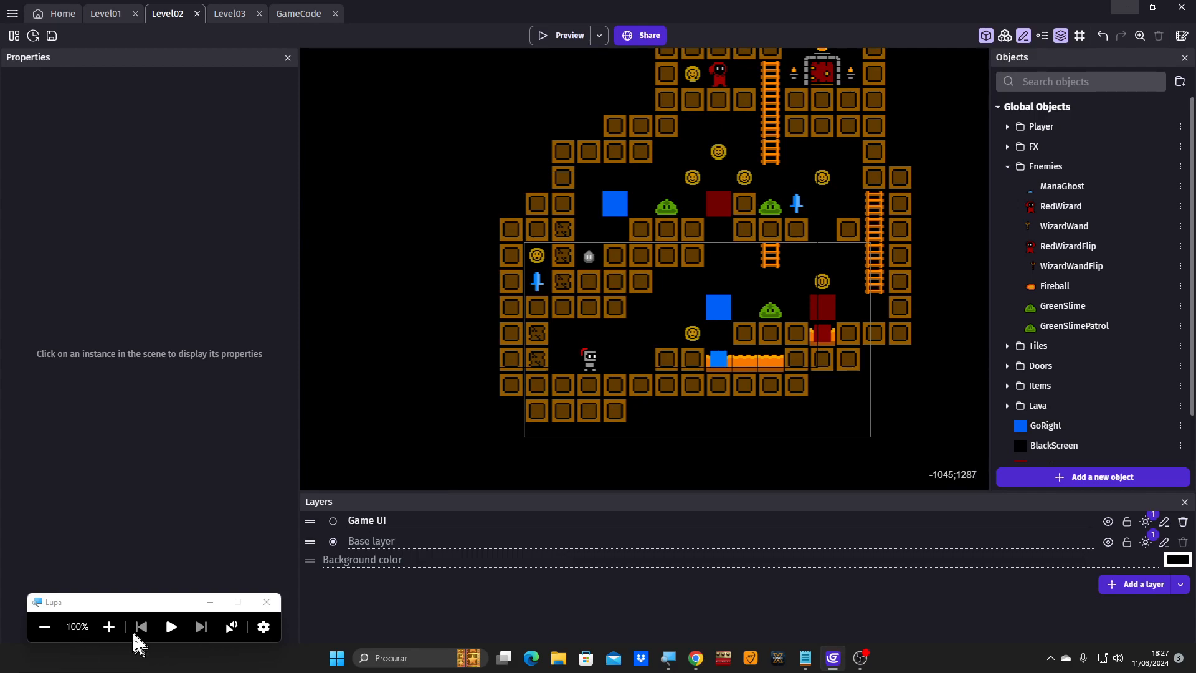
scroll(666, 211, down, 1)
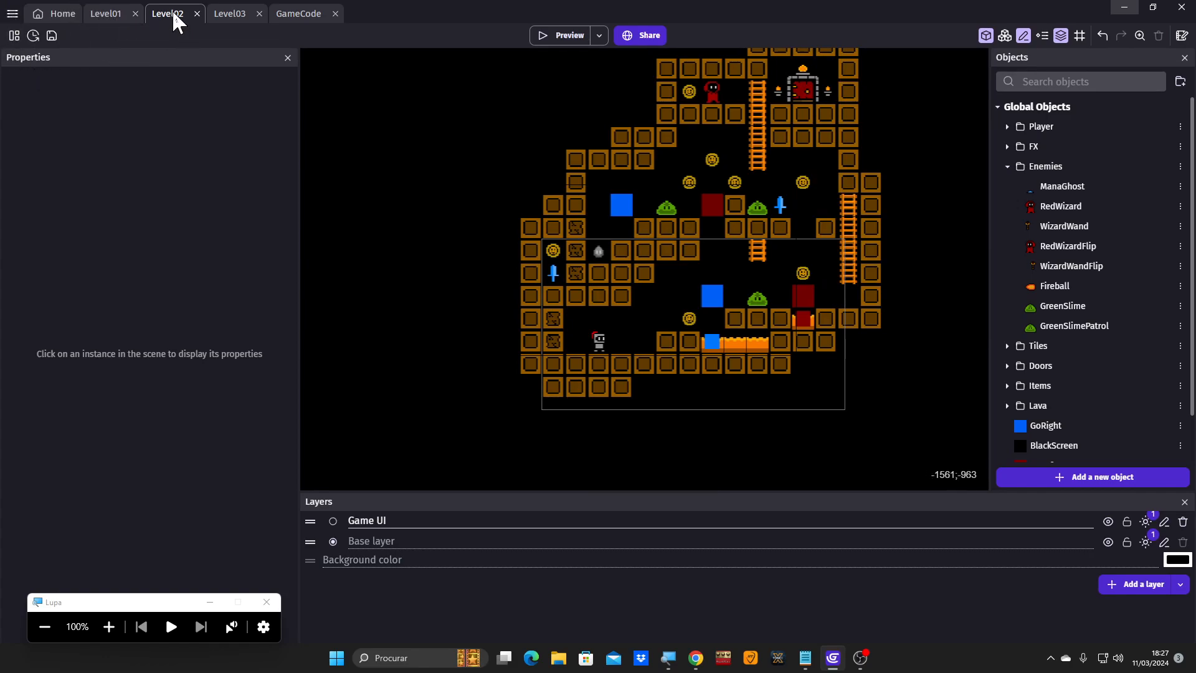
Preview the Level01 scene and plant a bomb against the cracked blocks next to the knight's starting position.
click(107, 14)
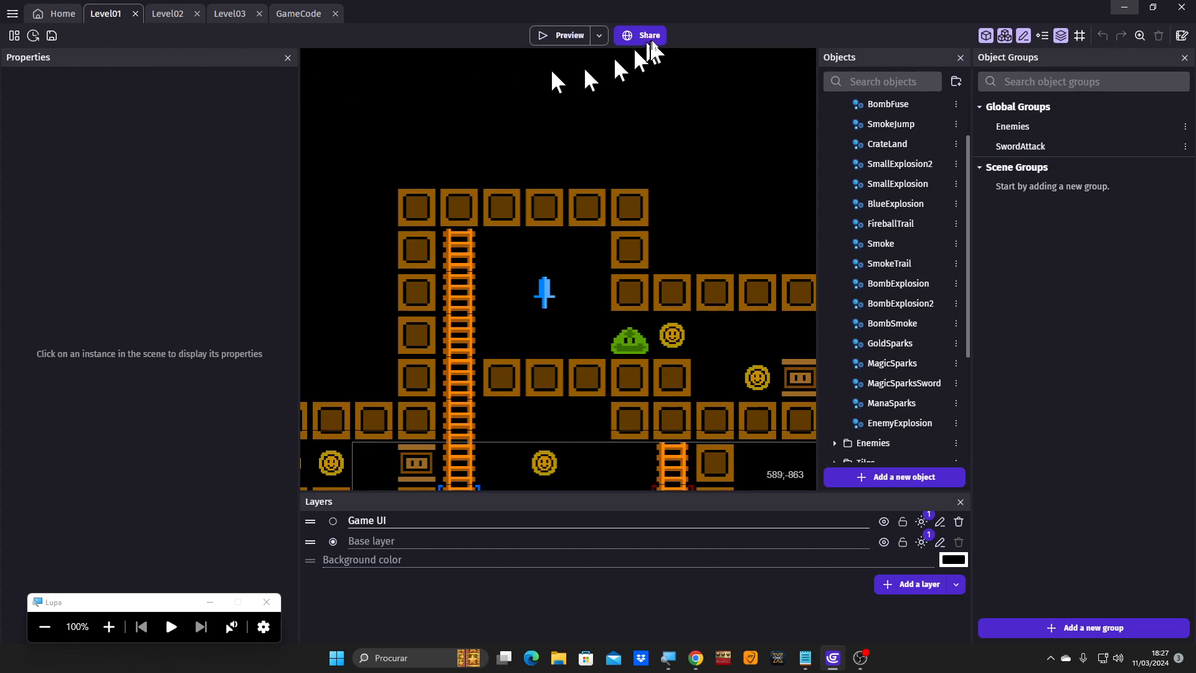
click(545, 33)
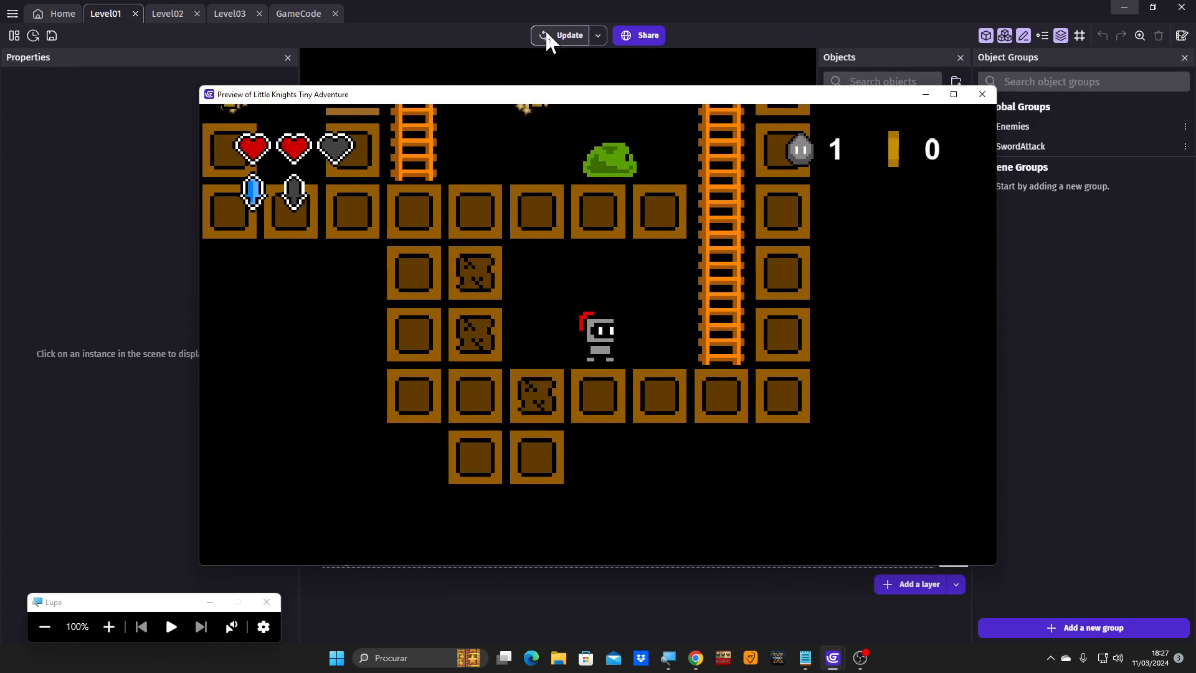
key(Left)
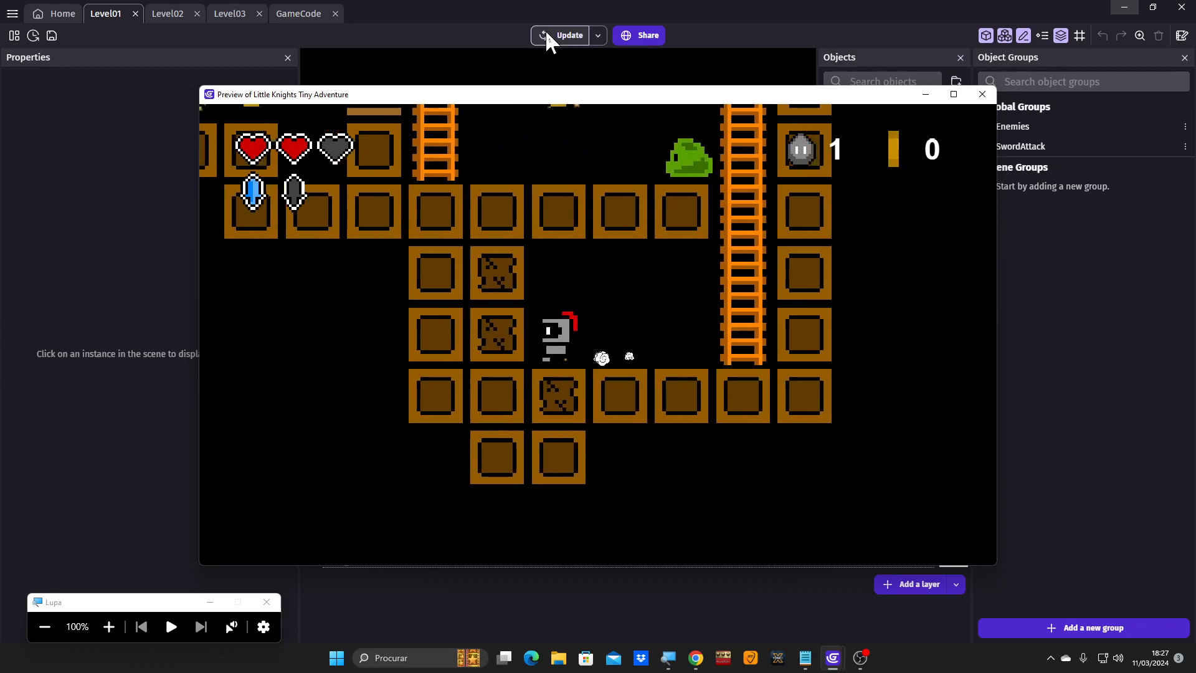
key(x)
key(Right)
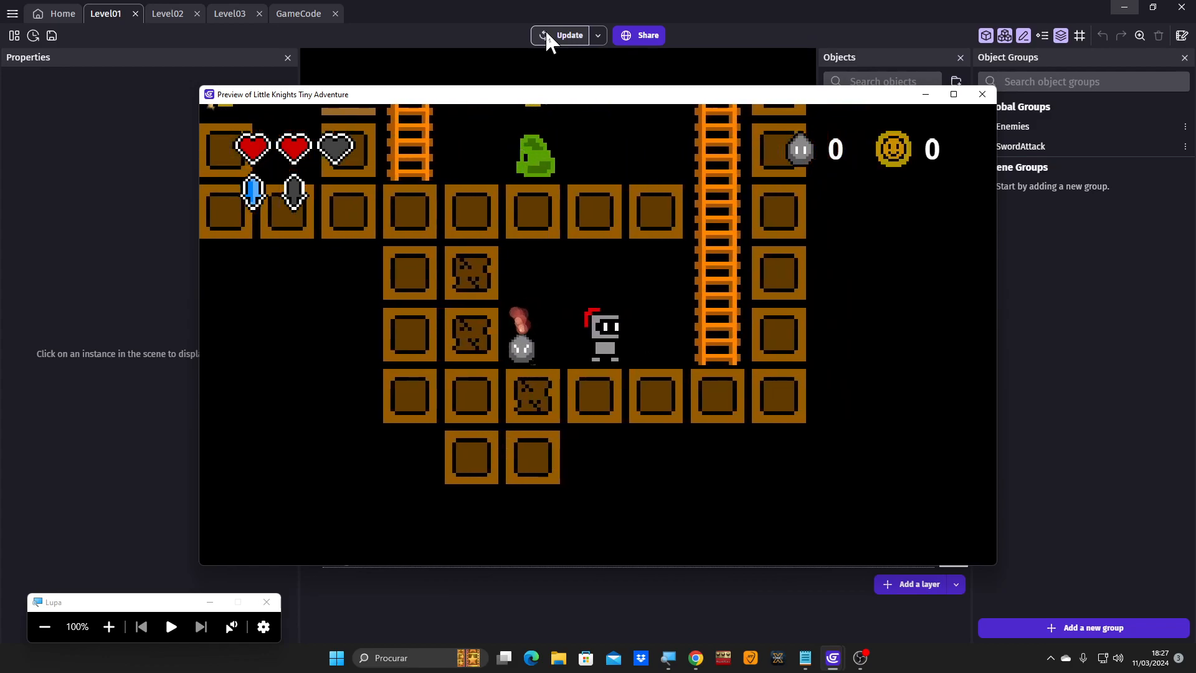
key(Left)
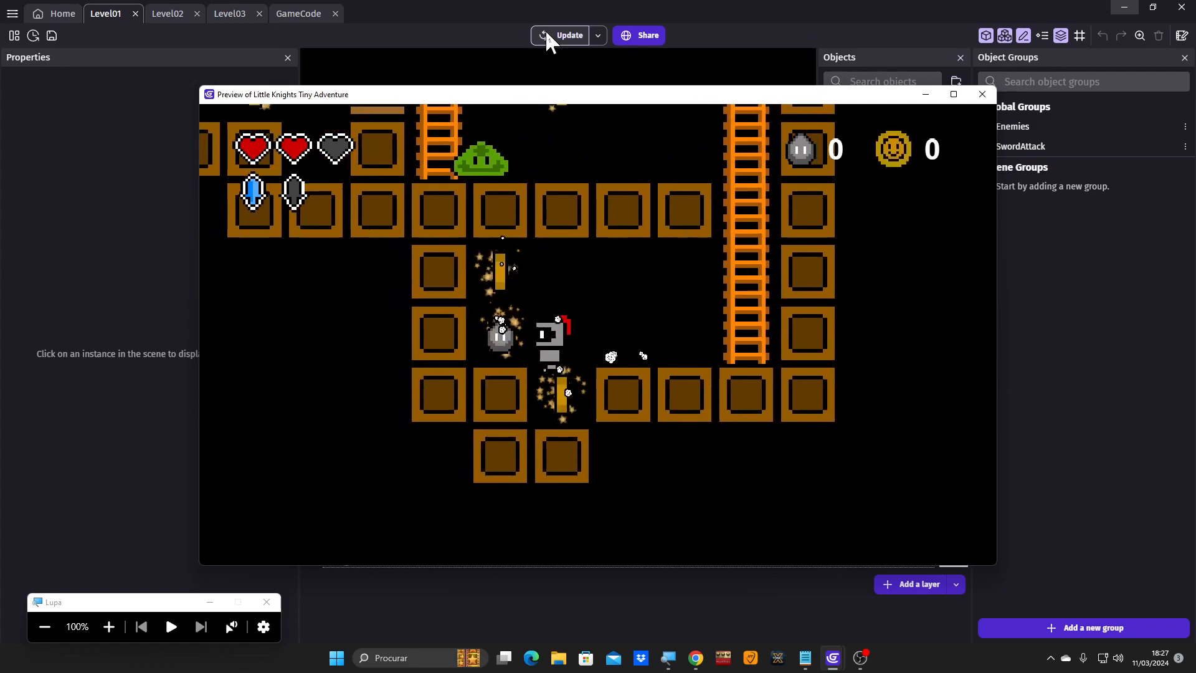
Collect the coins and the bomb left behind by the destroyed cracked blocks.
key(Right)
key(space)
key(space)
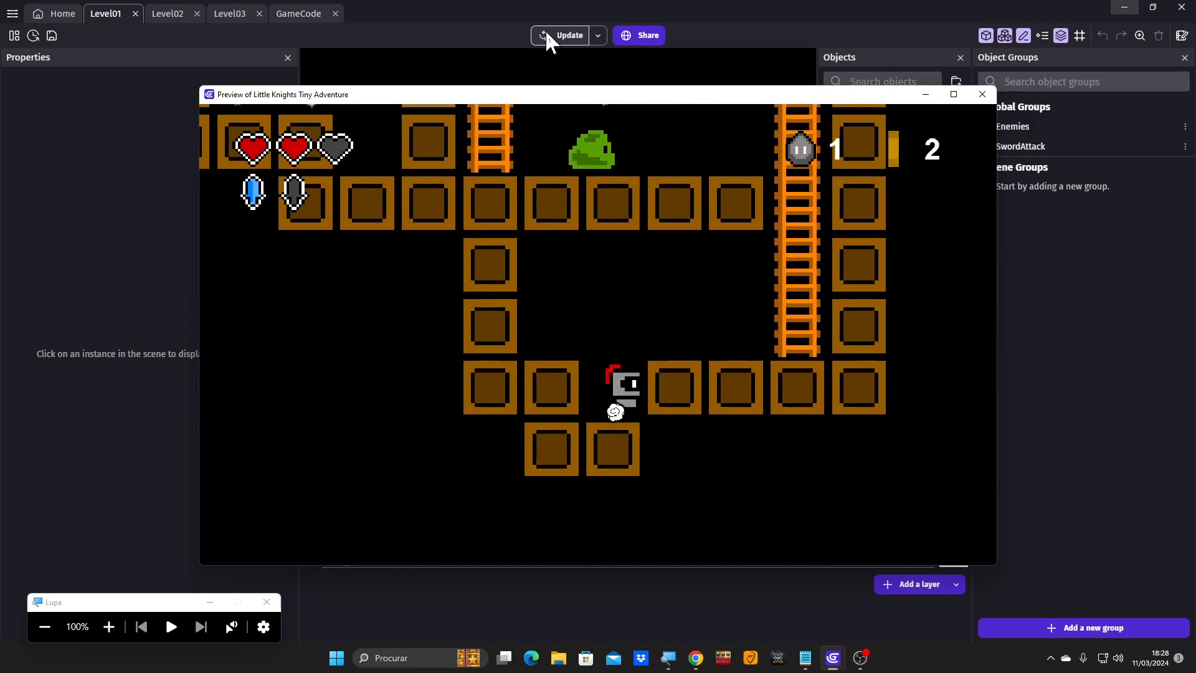
Climb the first ladder and destroy the green slime on the ledge with the magic attack.
key(Right)
key(Up)
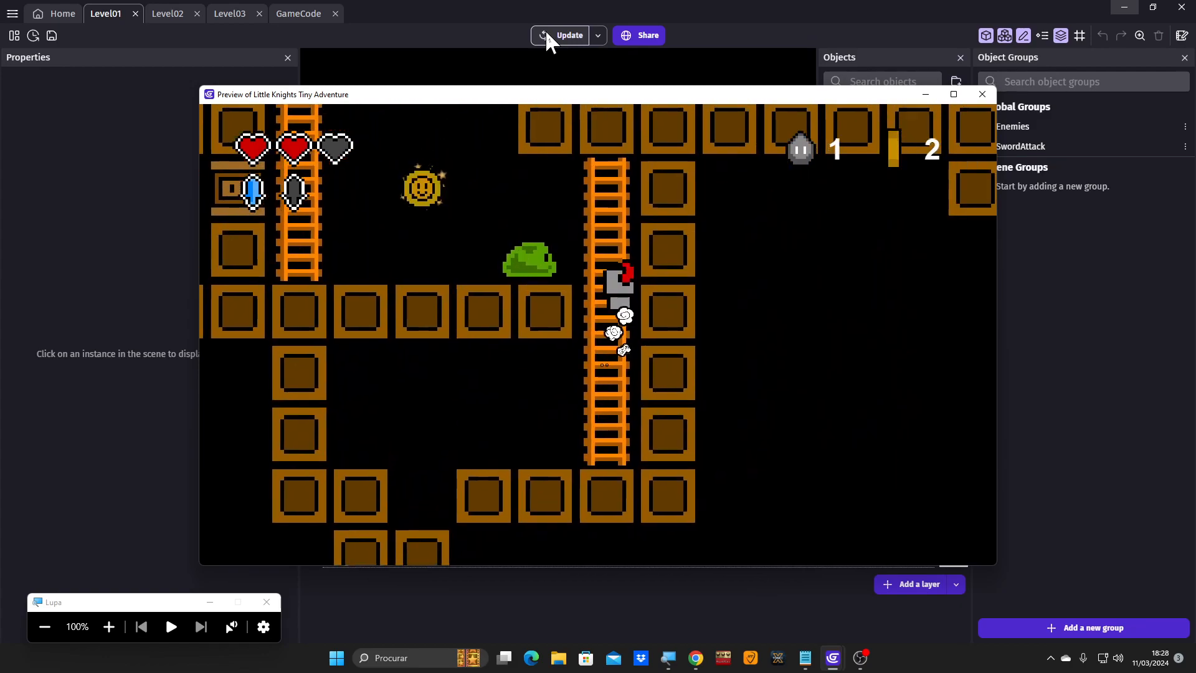
key(Left)
key(x)
key(Left)
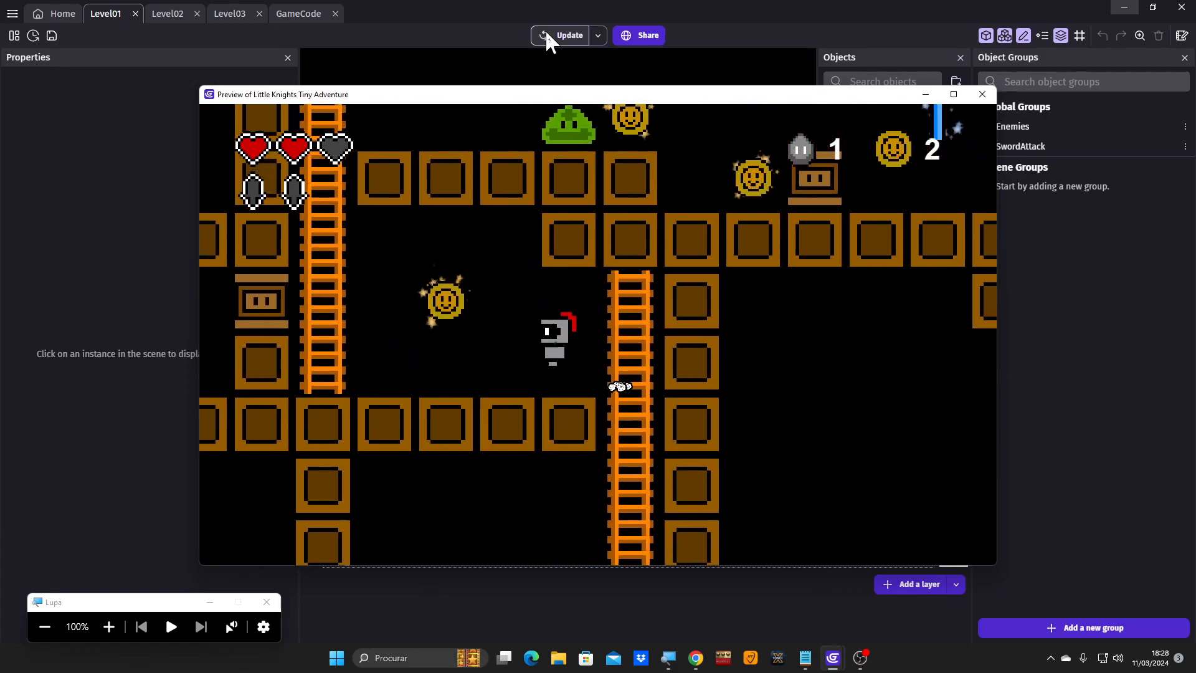
Push the crate beside the second ladder into the gap and collect the two coins behind it.
key(Up)
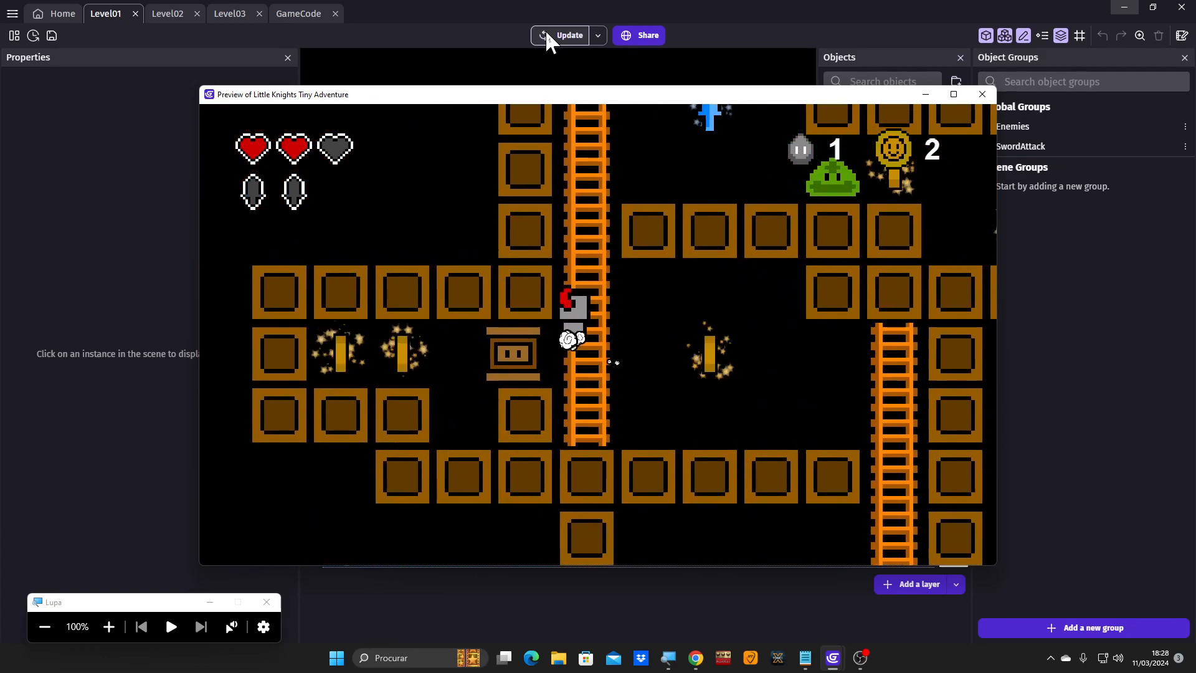
key(Left)
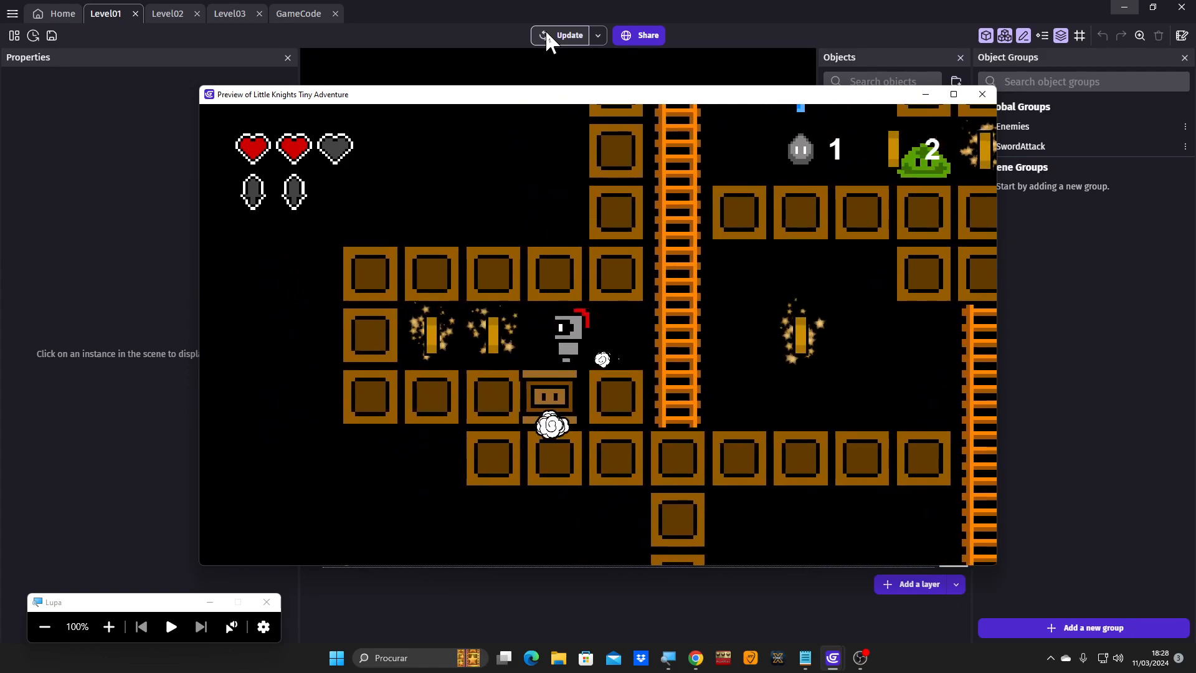
key(Left)
key(Right)
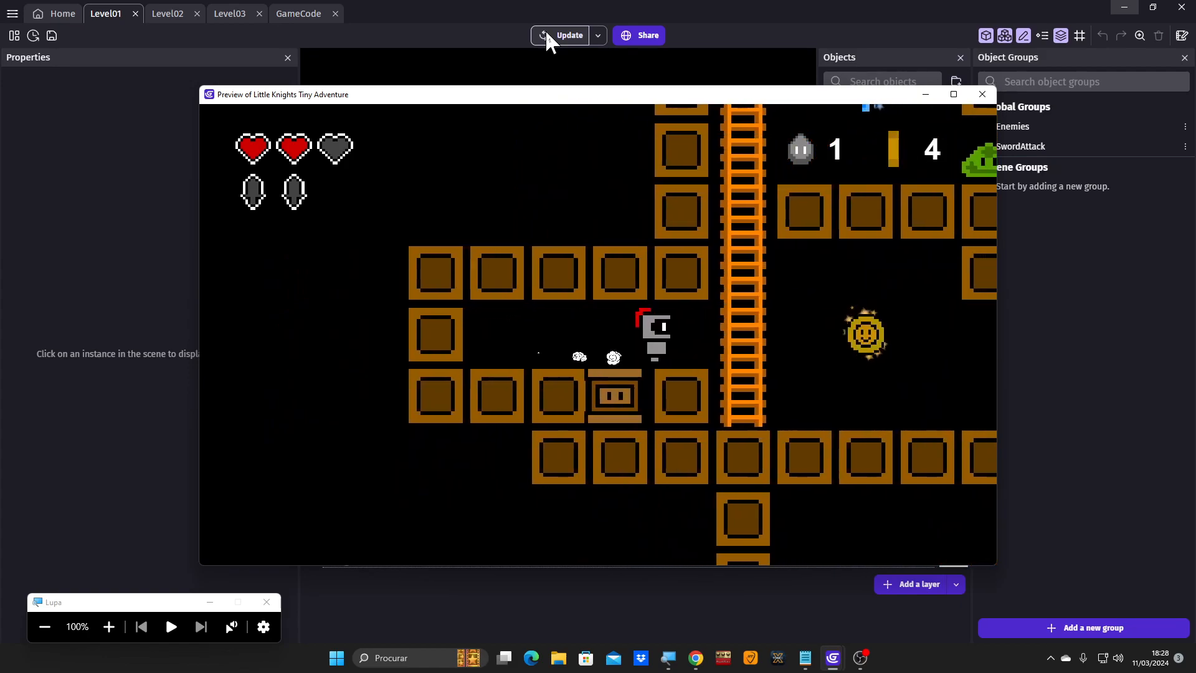
Climb to the upper room for the blue sword, and use the magic attack on the green slime blocking the way.
key(Up)
key(Right)
key(space)
key(Right)
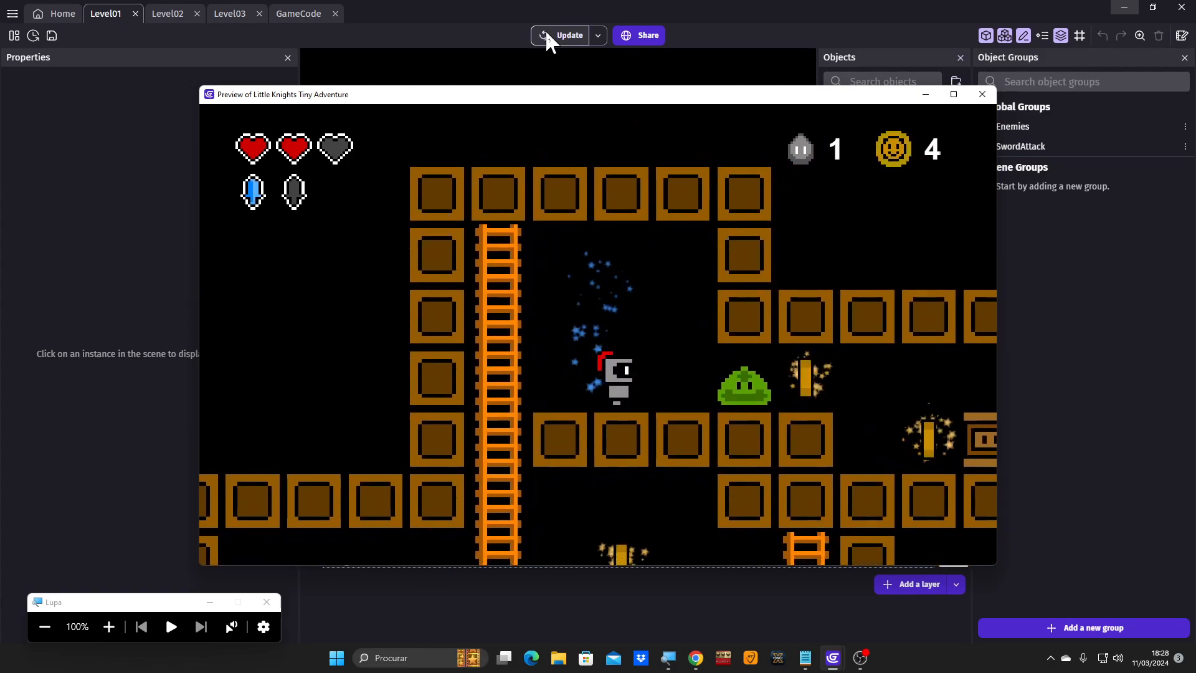
key(x)
key(Right)
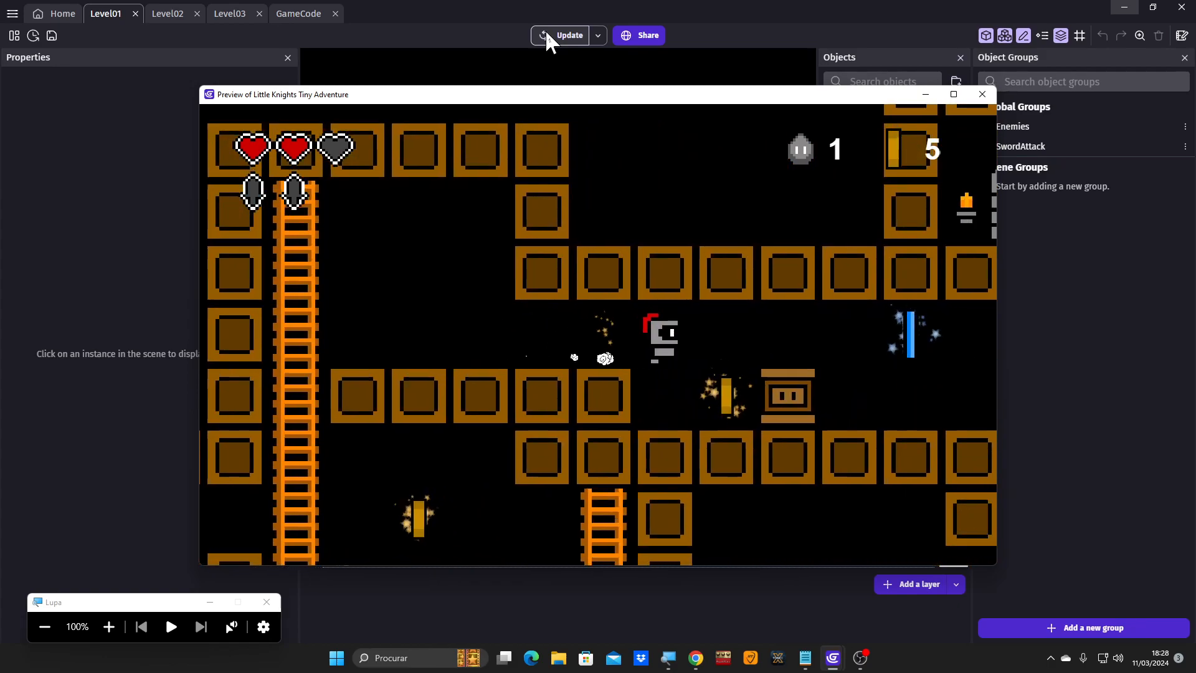
Advance behind the crate, collecting the blue sword, and defeat the red wizard with the magic attack.
key(Right)
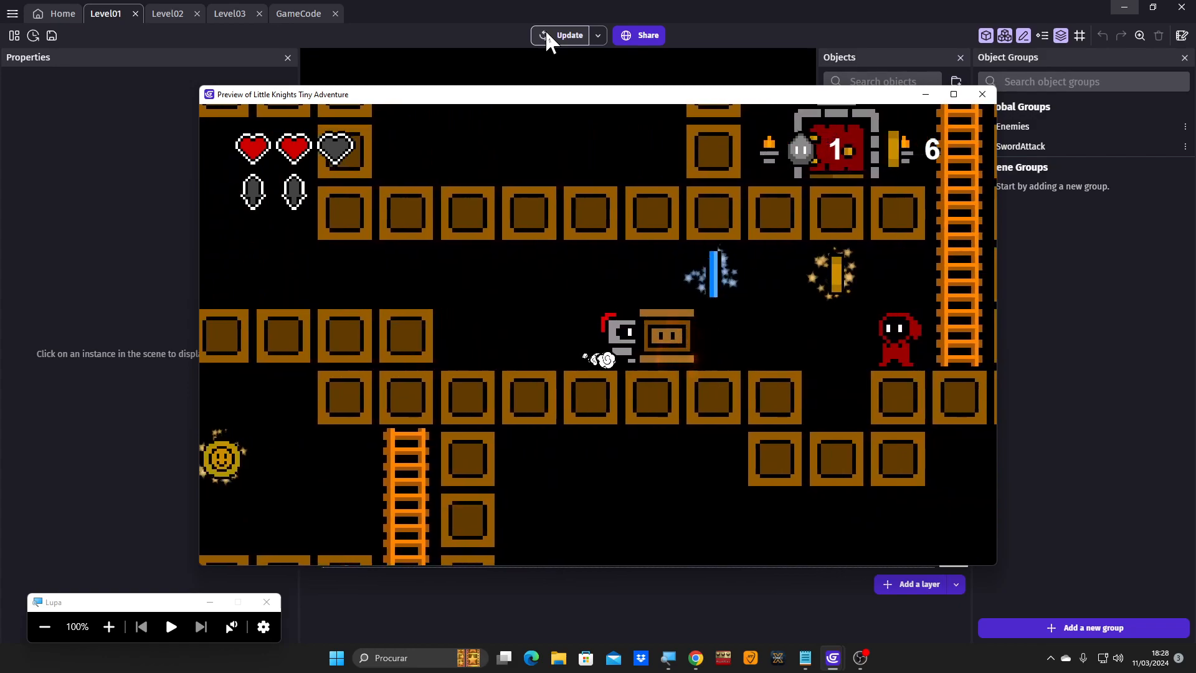
key(Right)
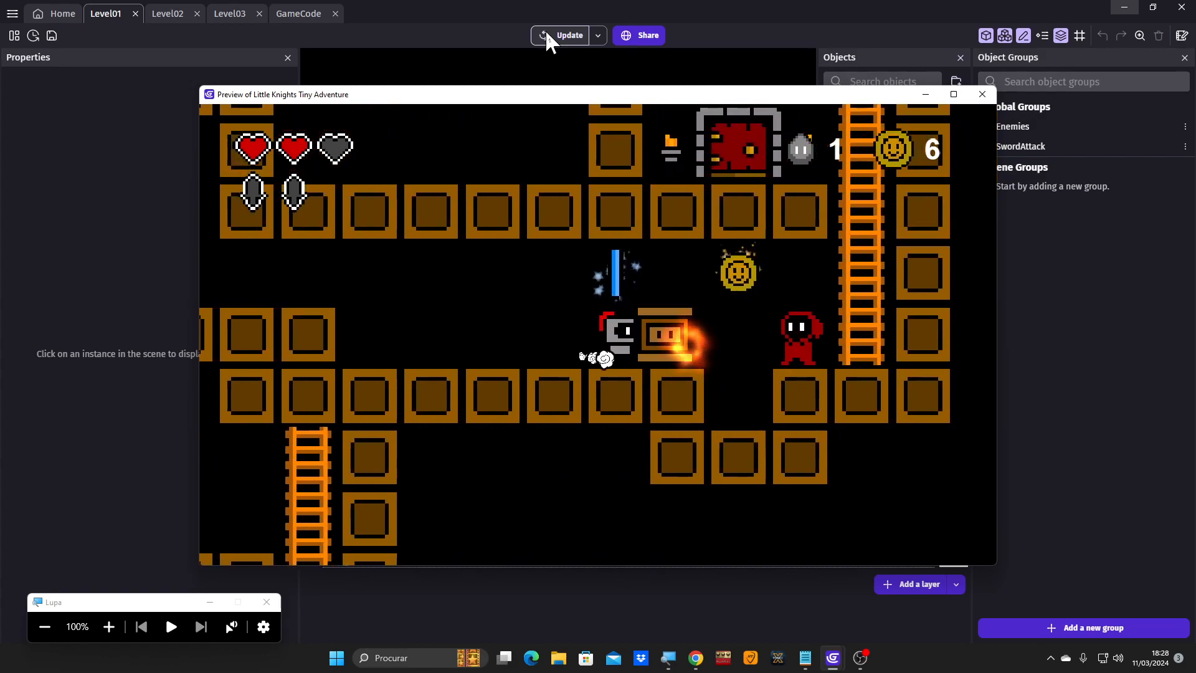
key(space)
key(Right)
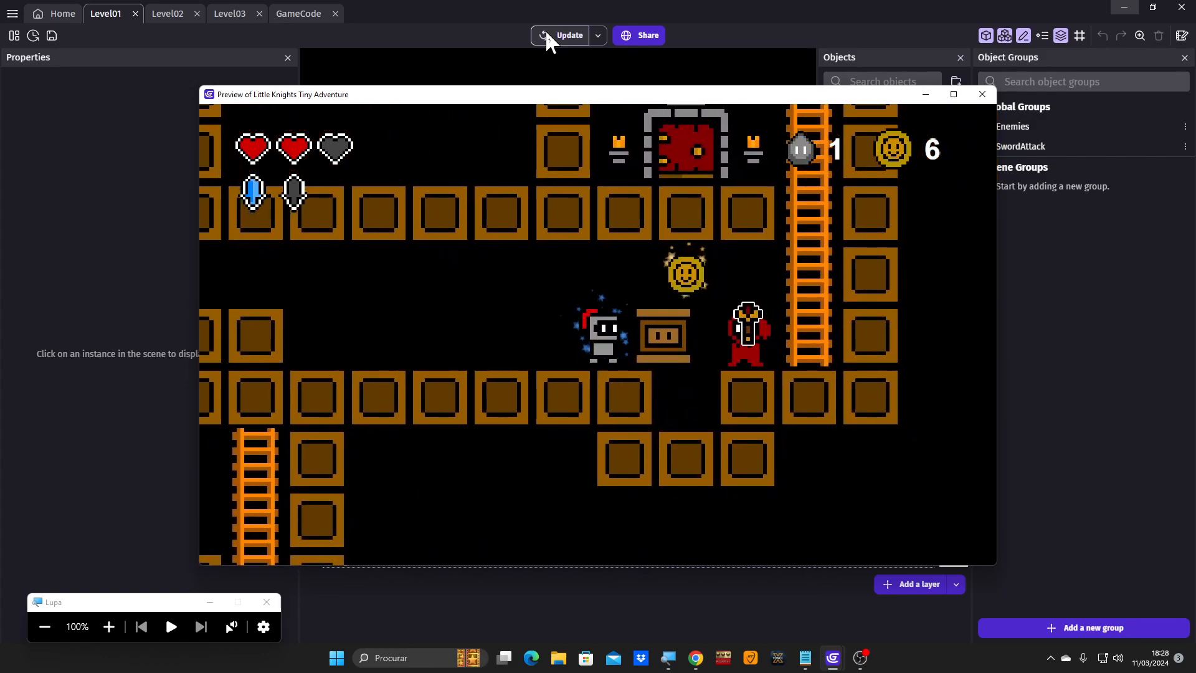
key(Right)
key(x)
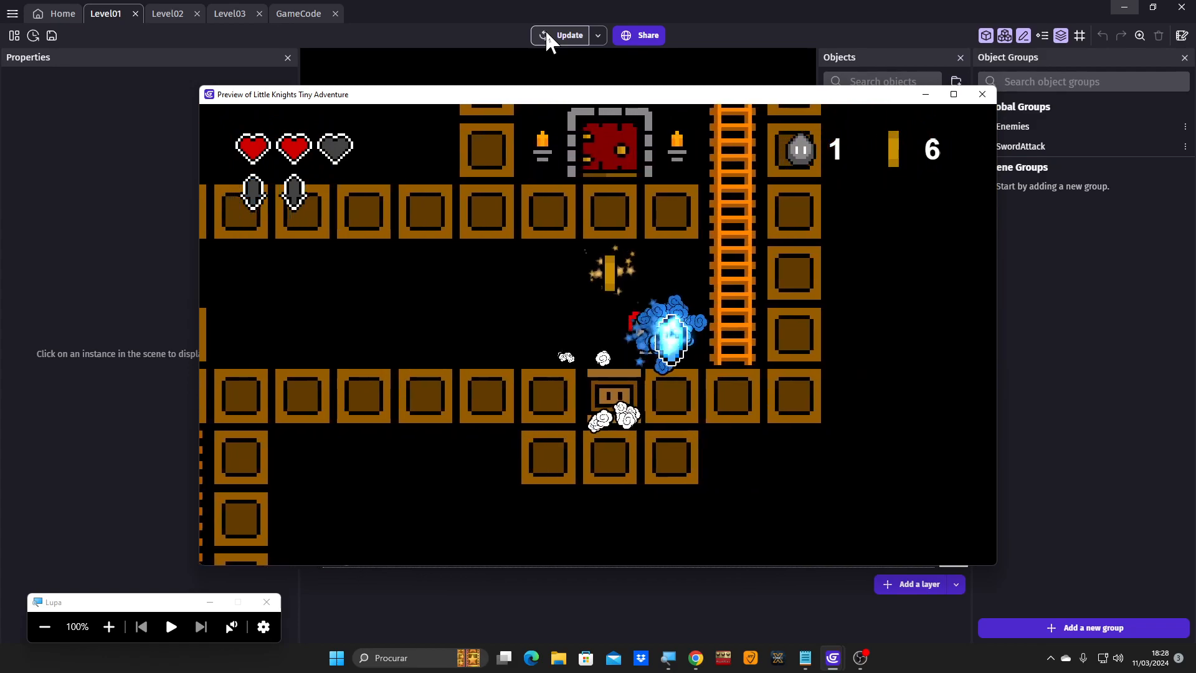
Climb the last ladder and enter the red door to reach the second level.
key(Up)
key(Left)
key(Up)
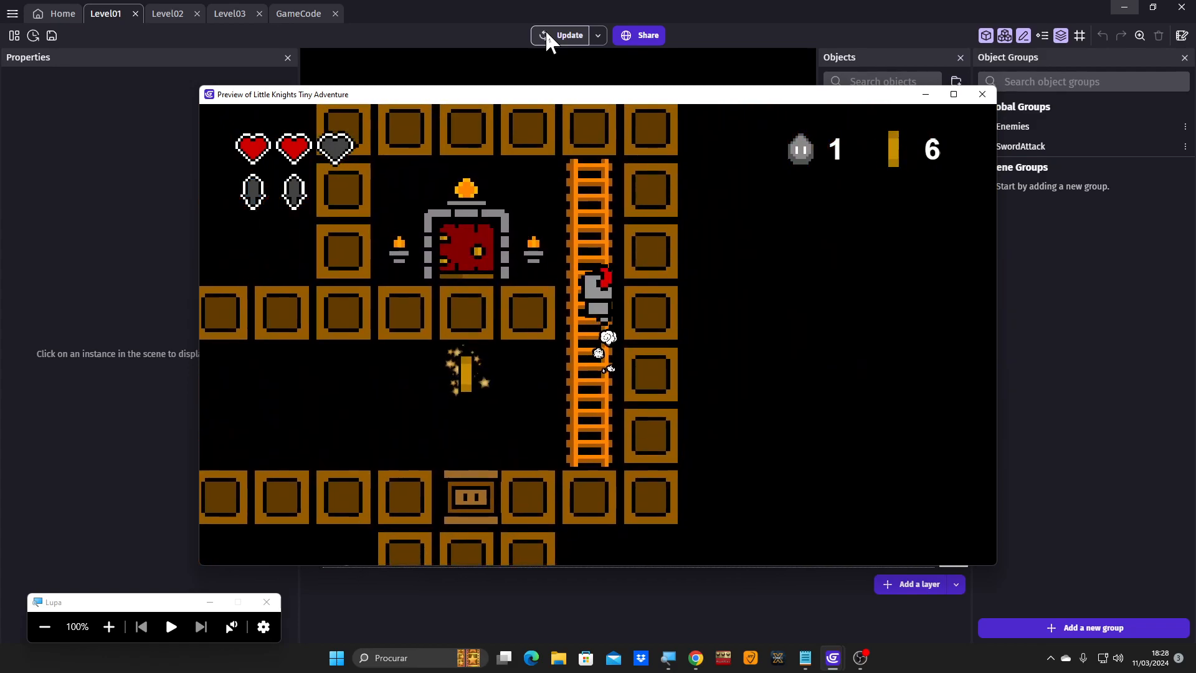
key(Left)
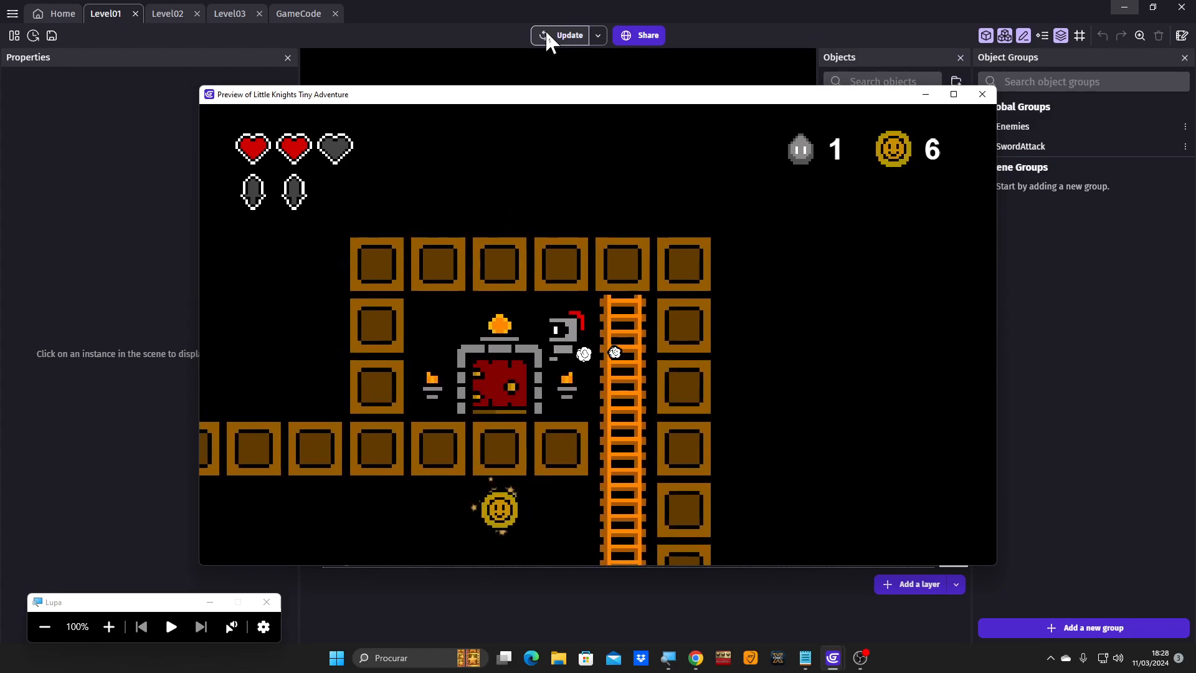
key(Right)
key(Up)
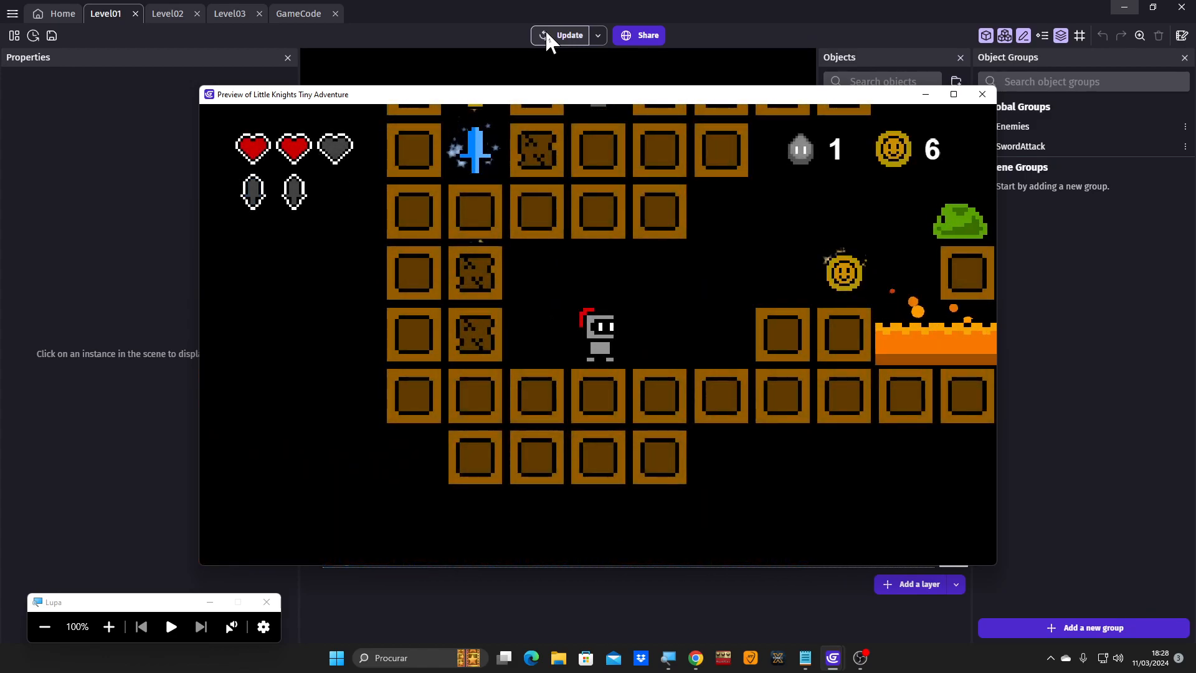
Bomb the cracked blocks near the second level's start and collect the items they drop.
key(Left)
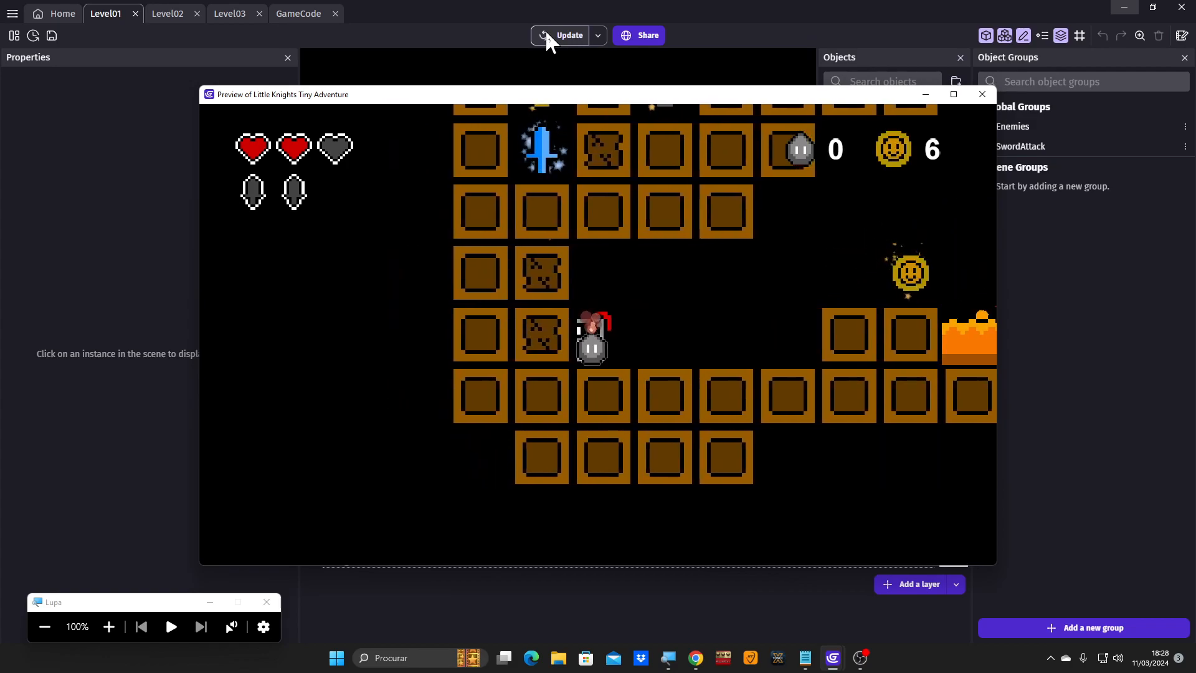
key(Right)
key(Left)
key(space)
key(Right)
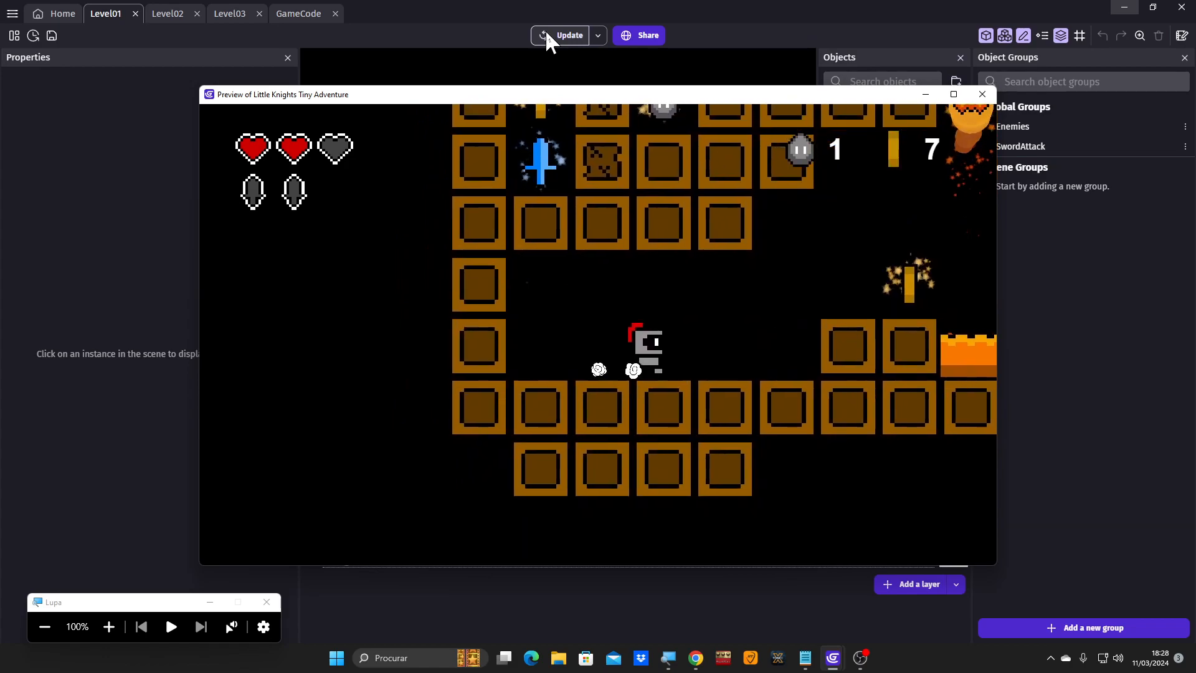
Jump across the wide lava pit and over the patrolling green slime, avoiding the fireball.
key(space)
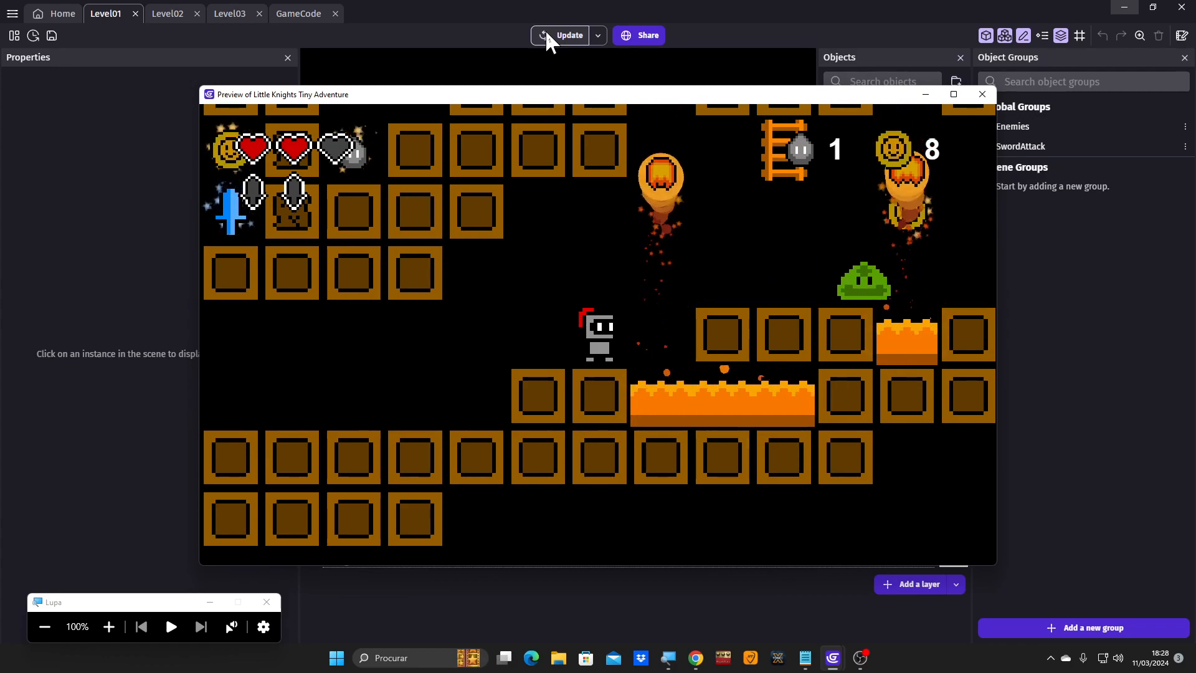
key(Right)
key(space)
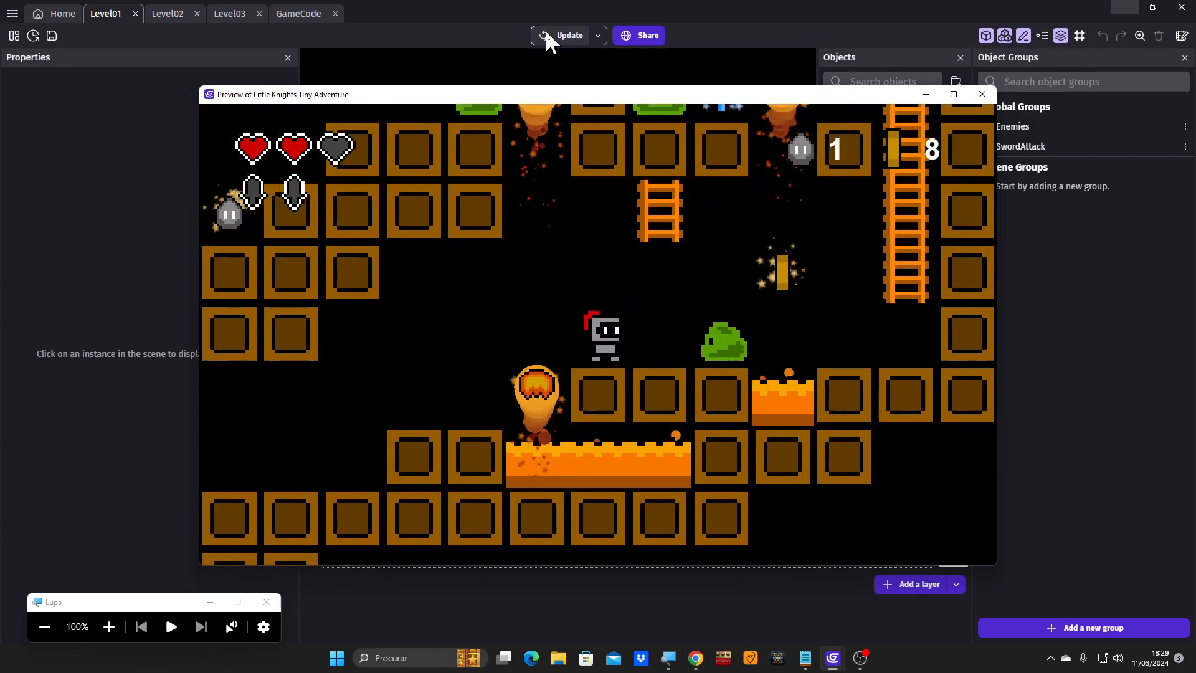
key(space)
key(space)
key(Right)
key(Right)
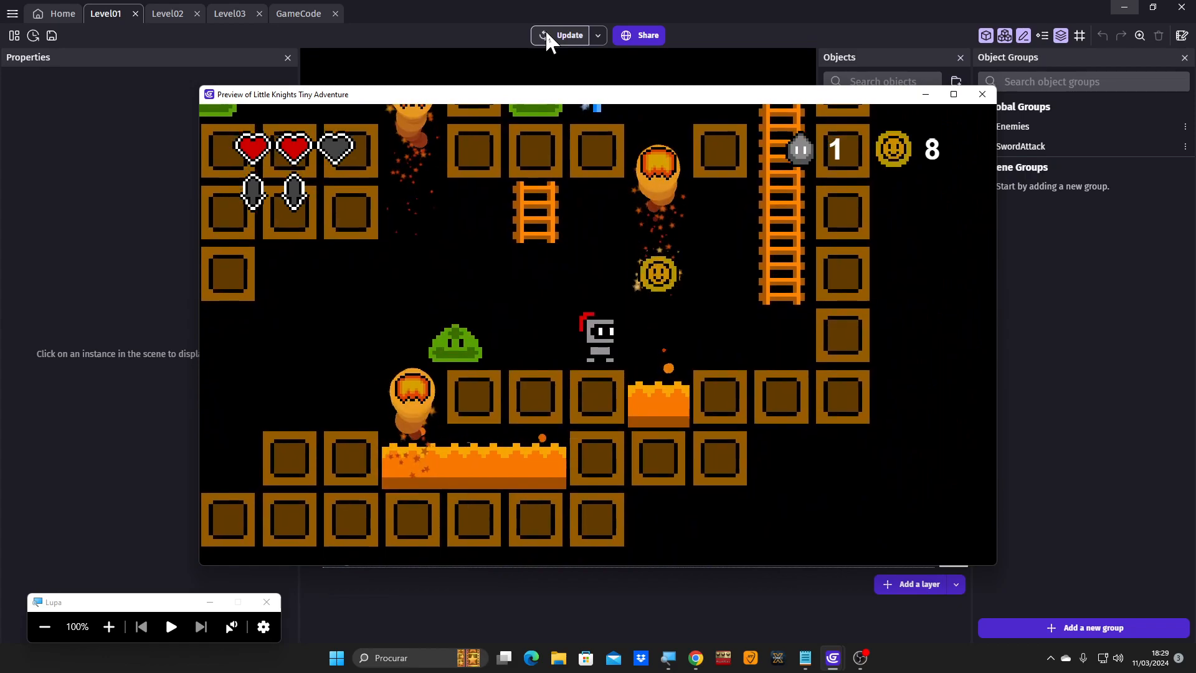
Jump over the small lava pit to collect the coin above it, and climb the ladder to the next platform.
key(Right)
key(space)
key(Up)
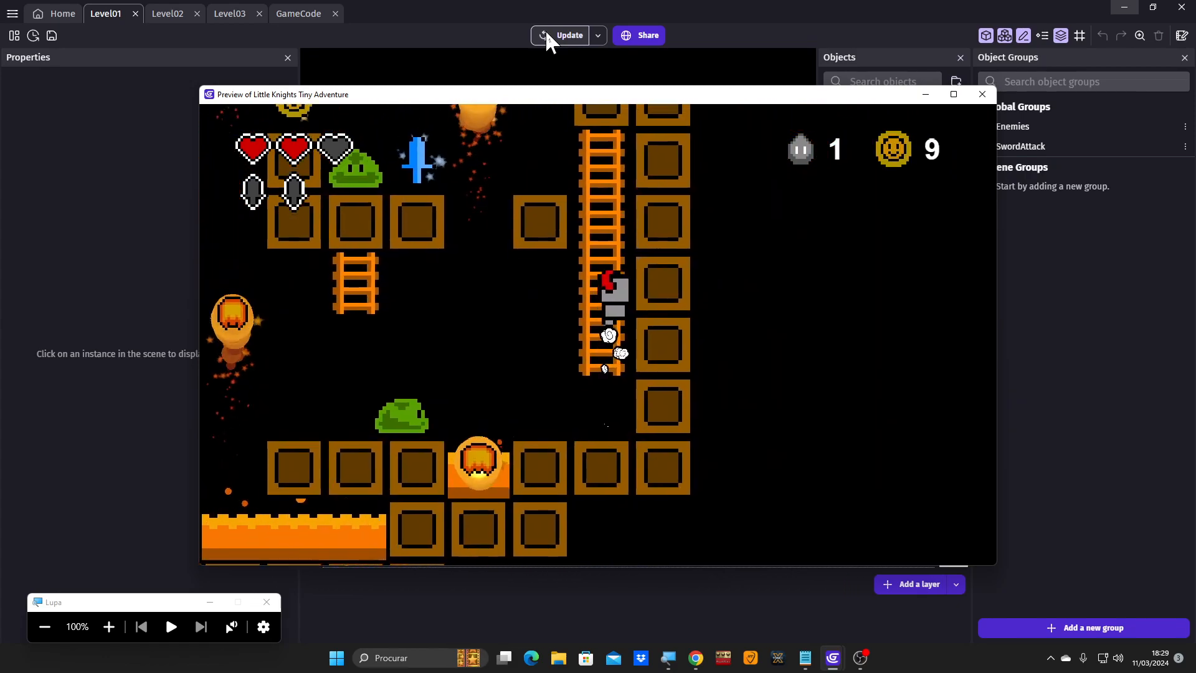
key(Left)
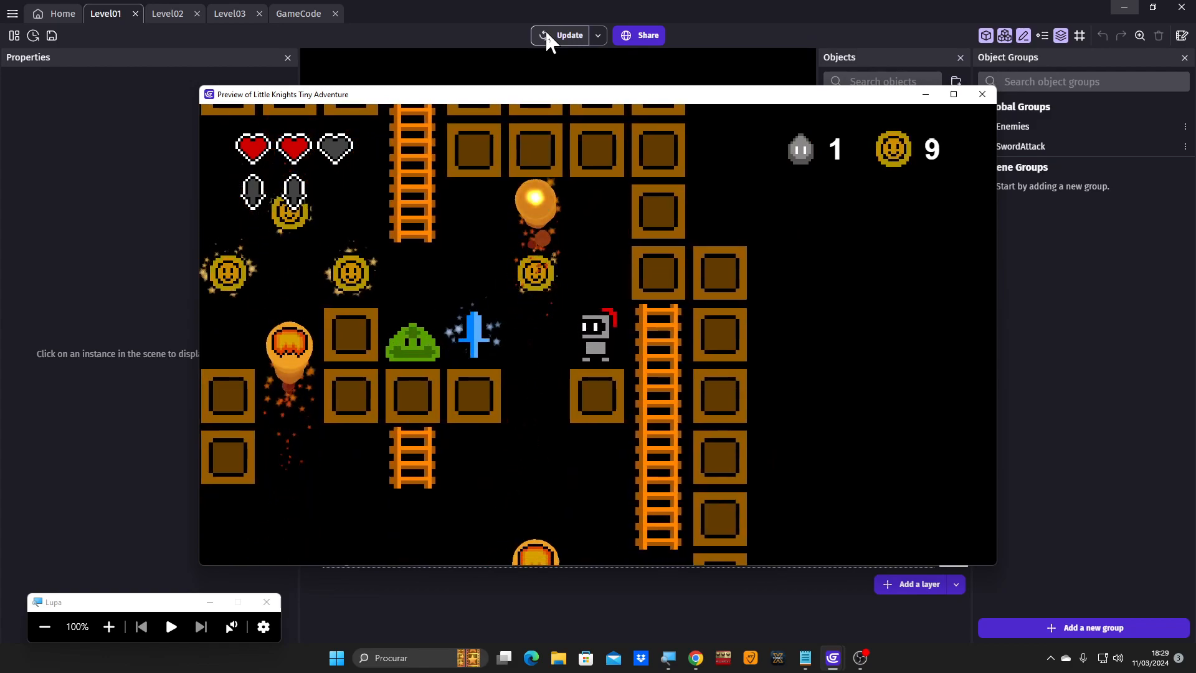
Jump the fireball gap and the green slime, collecting the coins and the blue sword on the way.
key(space)
key(Left)
key(space)
key(Left)
key(space)
key(Right)
key(Left)
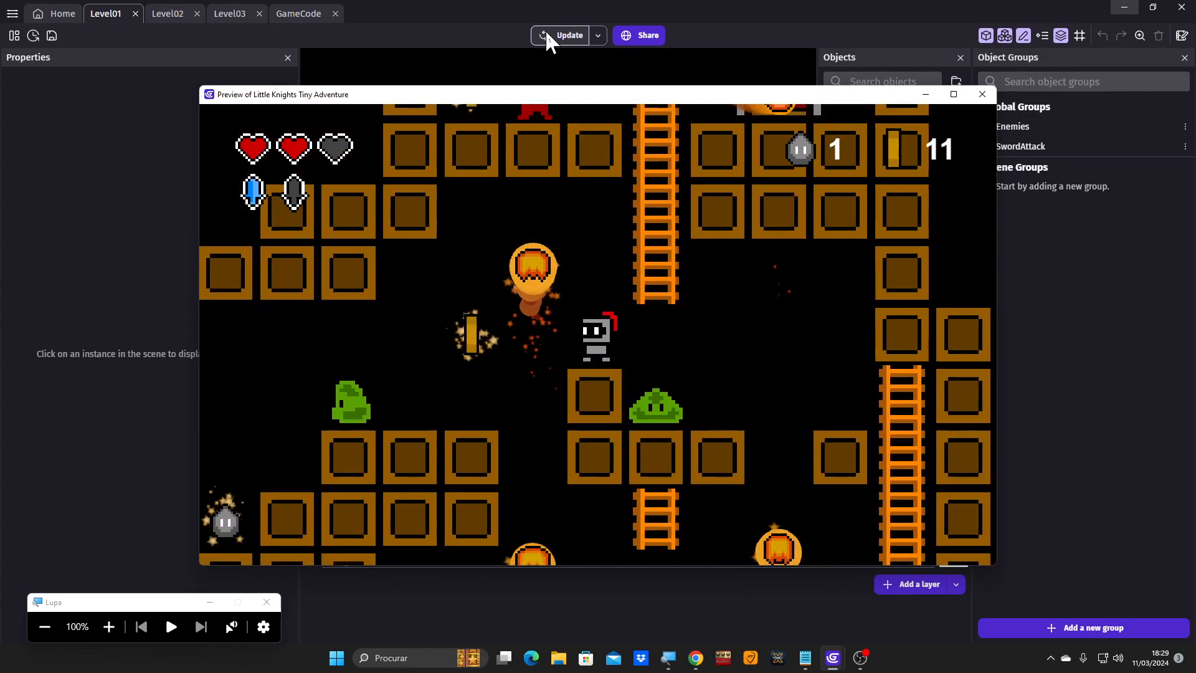
Jump over the second fireball gap and the patrolling slime, and plant a bomb beside the cracked blocks guarding the blue sword.
key(space)
key(Left)
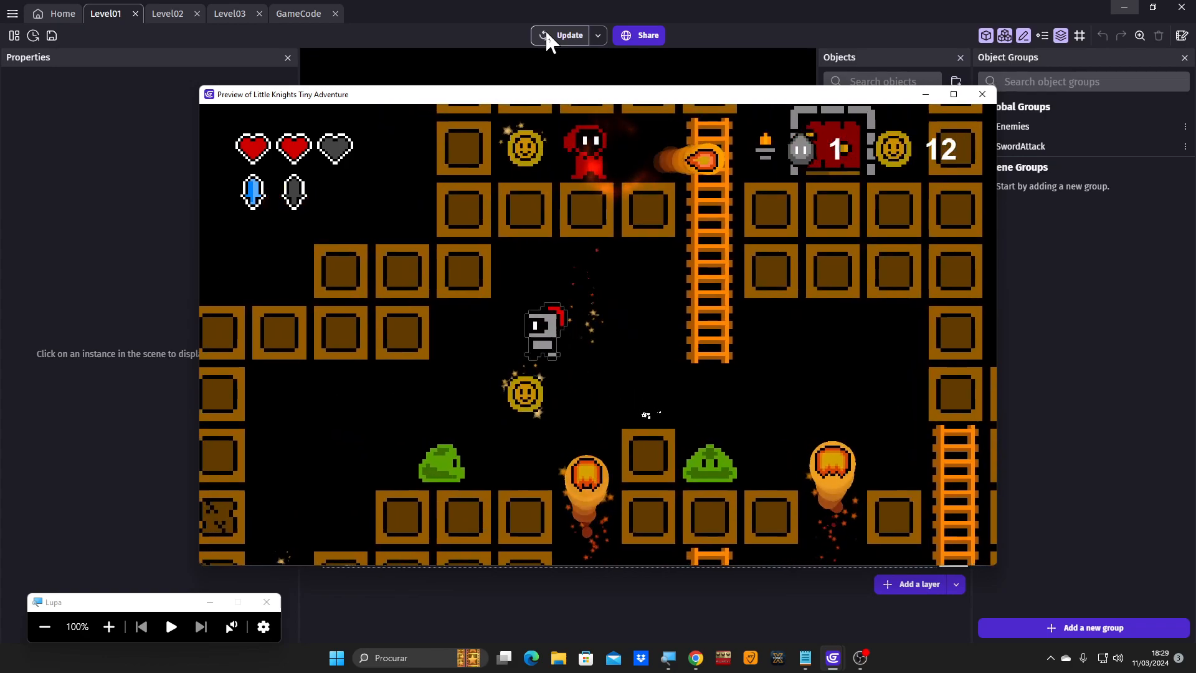
key(space)
key(Left)
key(Right)
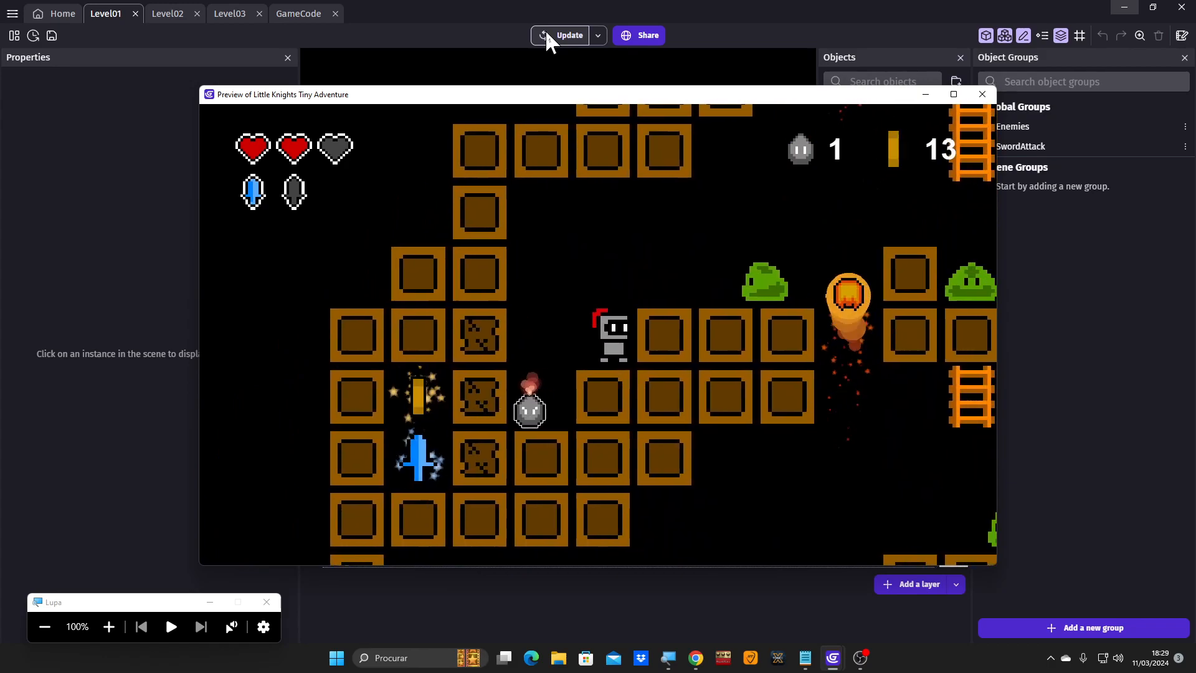
Collect the coins and the blue sword from the blasted blocks, and jump back up out of the hollow.
key(Left)
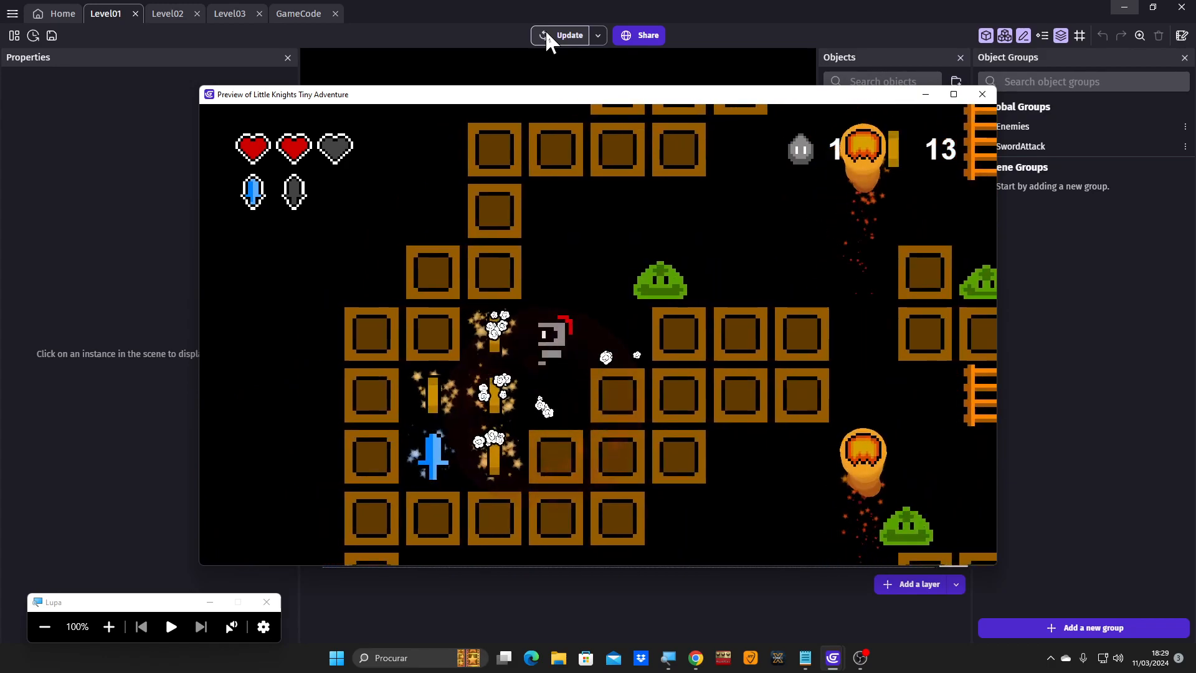
key(space)
key(Right)
key(space)
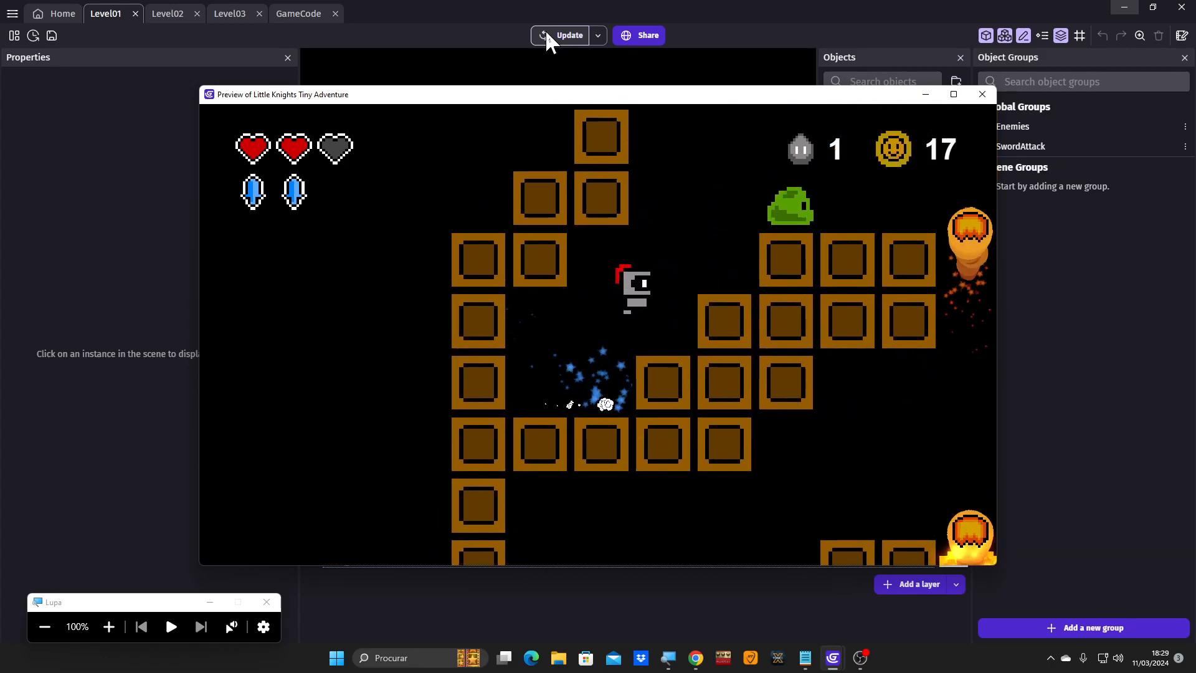
Jump up the stepped blocks and throw a blue sword at the green slime beside the fireball gap.
key(Right)
key(space)
key(Right)
key(space)
key(x)
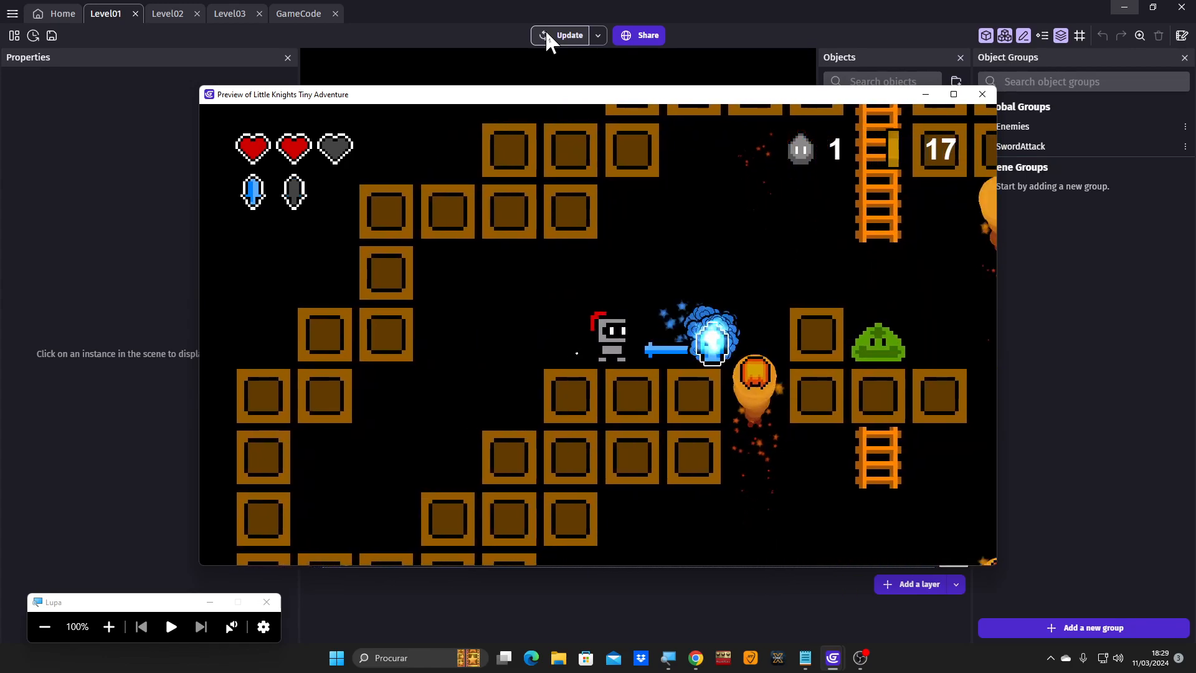
Jump across the fireball gap onto the raised block, and leap over the green slime onto the hanging ladder.
key(Right)
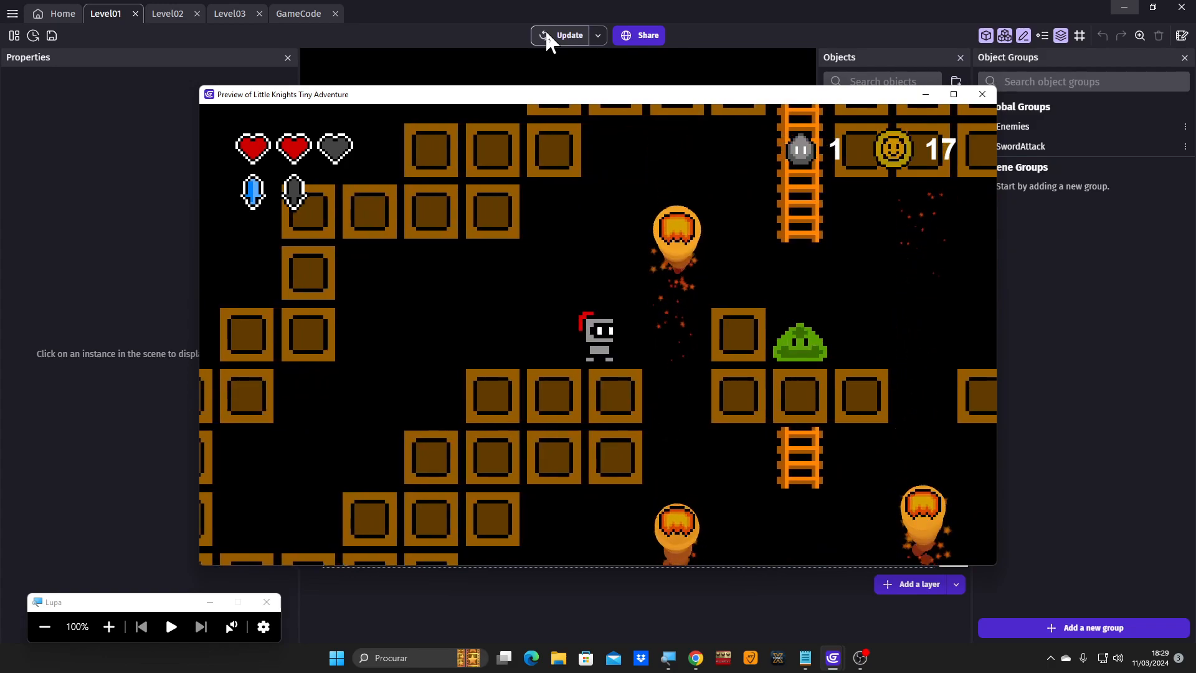
key(Right)
key(space)
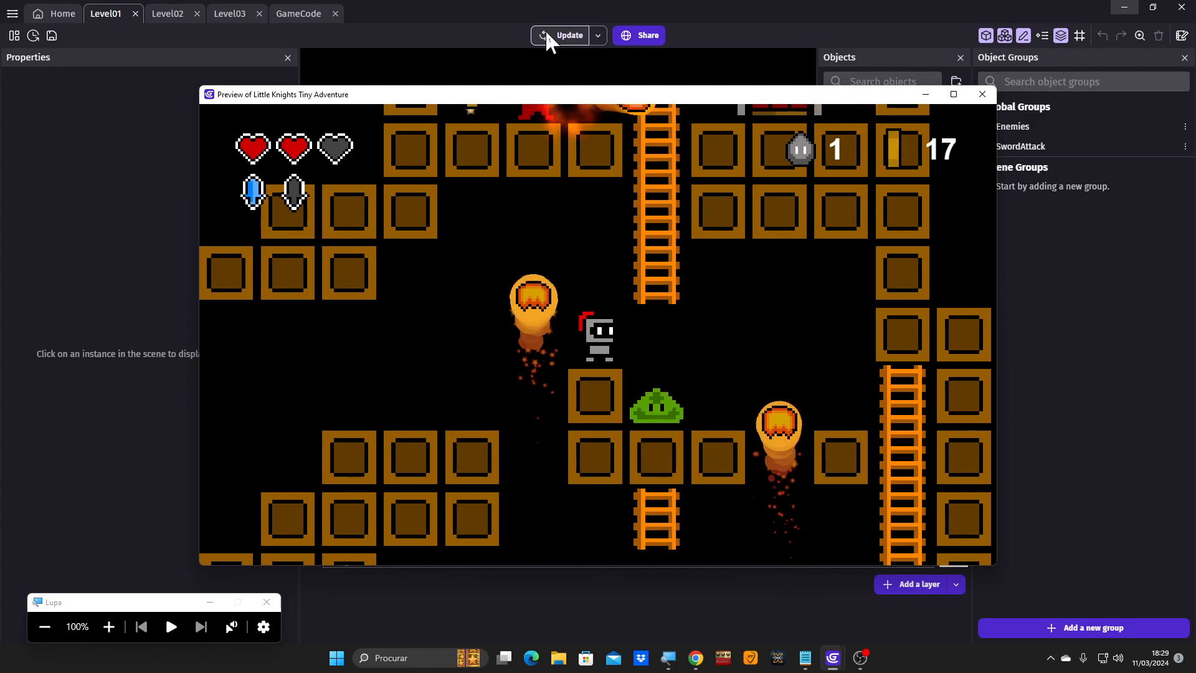
key(space)
key(Right)
key(Up)
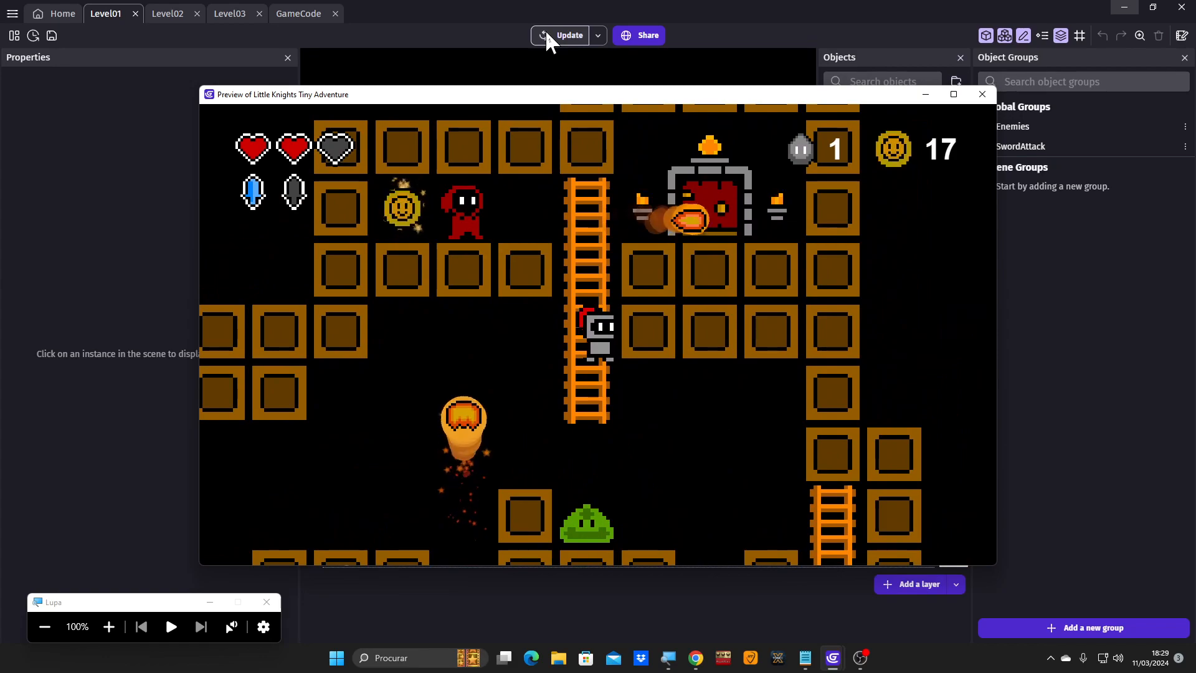
Climb the ladder to the top platform and throw a blue sword at the red wizard.
key(space)
key(Left)
key(Up)
key(Left)
key(x)
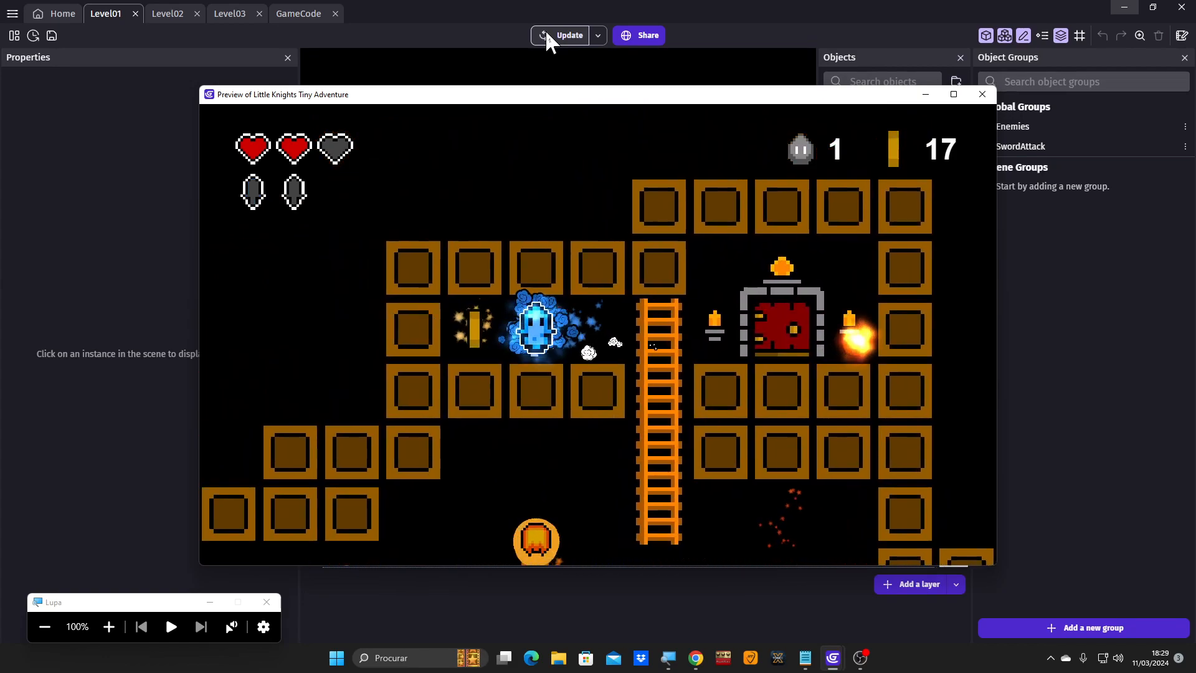
Collect the coin behind the wizard's spot, and enter the red door to the next level.
key(Right)
key(Right)
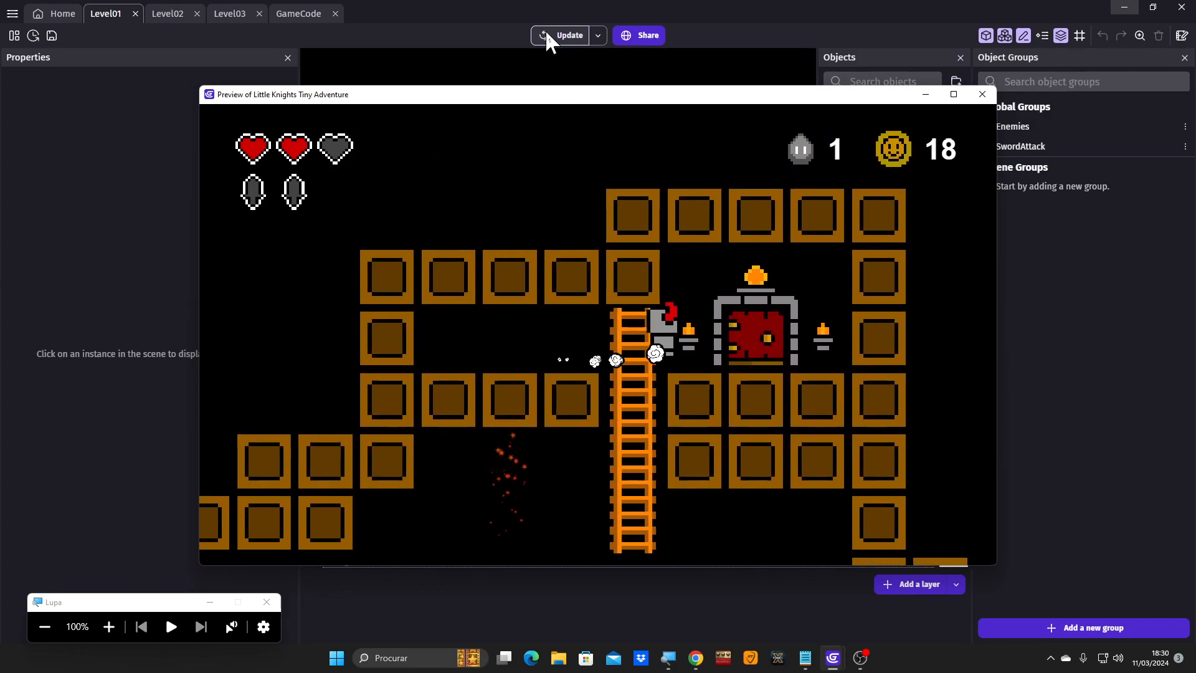
key(Up)
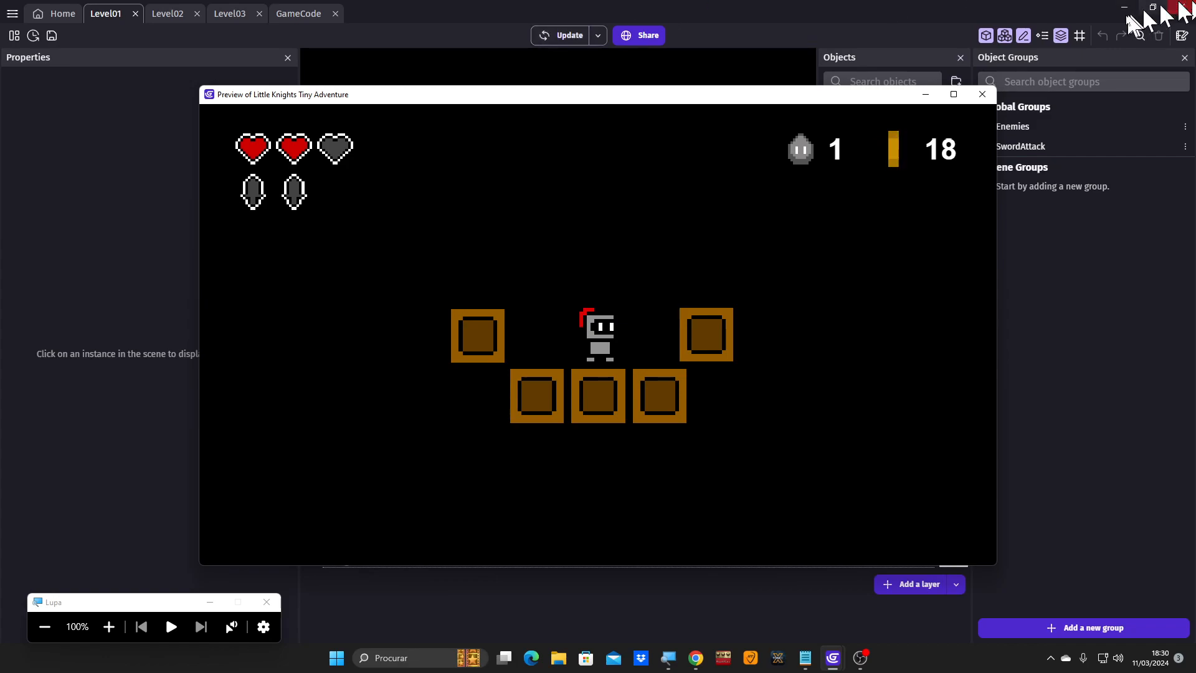
Close the game preview and switch to the Level02 scene.
click(991, 98)
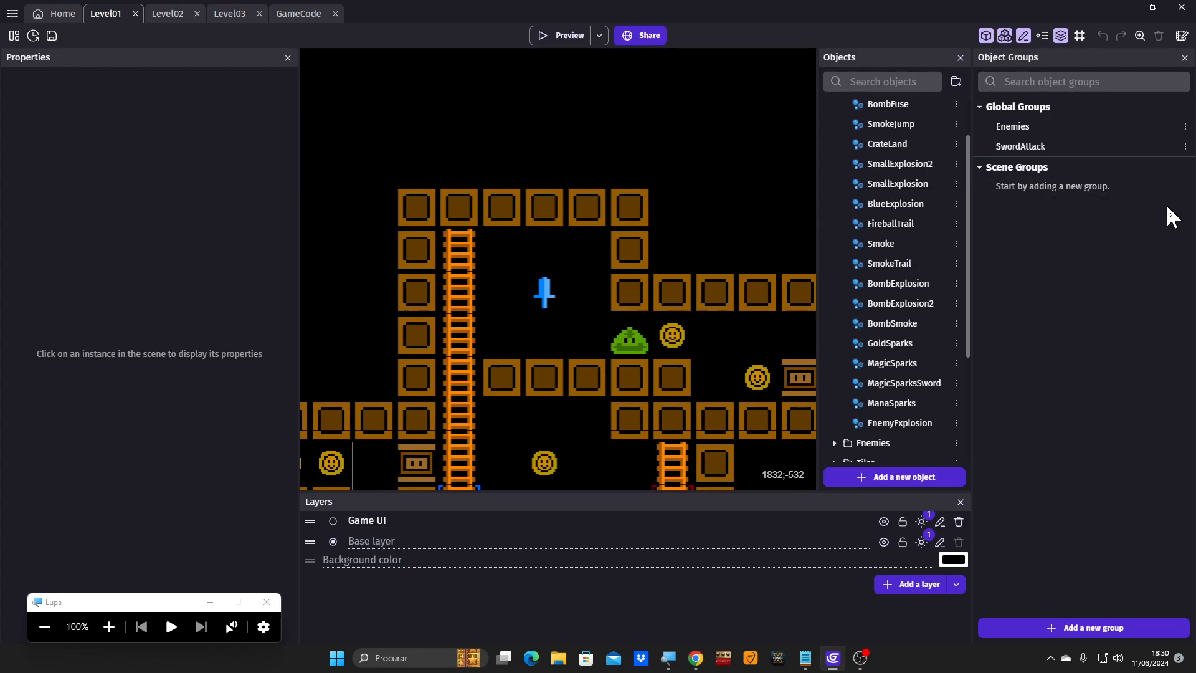
click(170, 15)
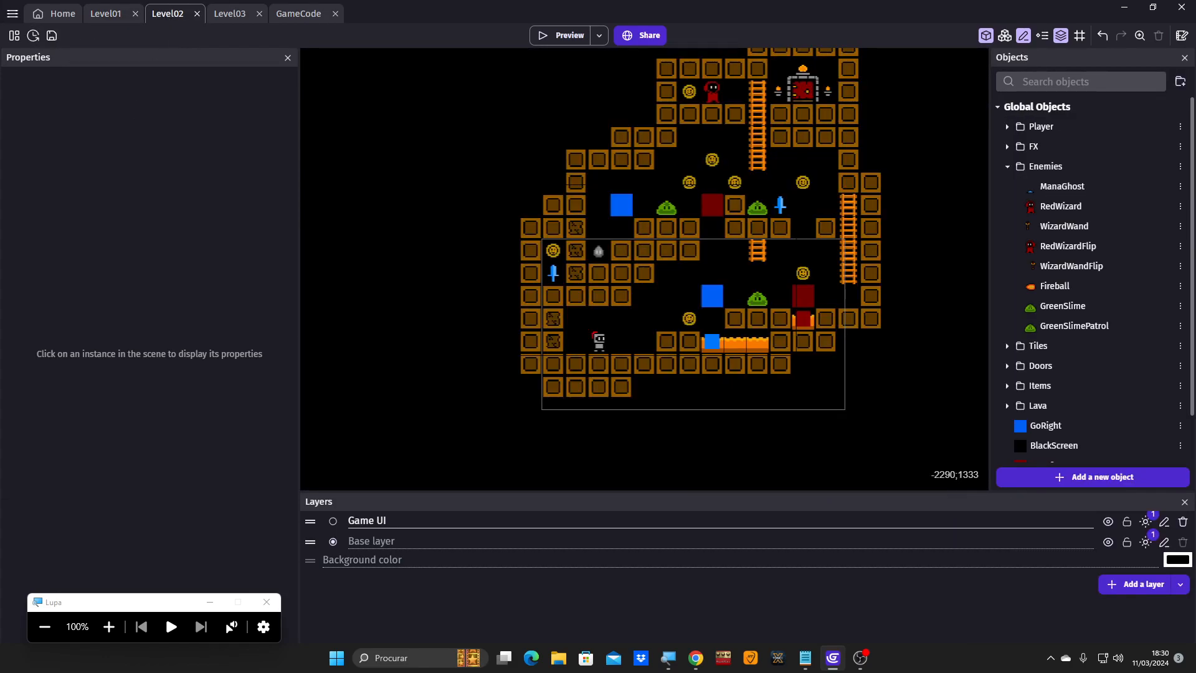
Collapse the Enemies folder and expand the Lava folder in the global objects of Level02.
click(109, 627)
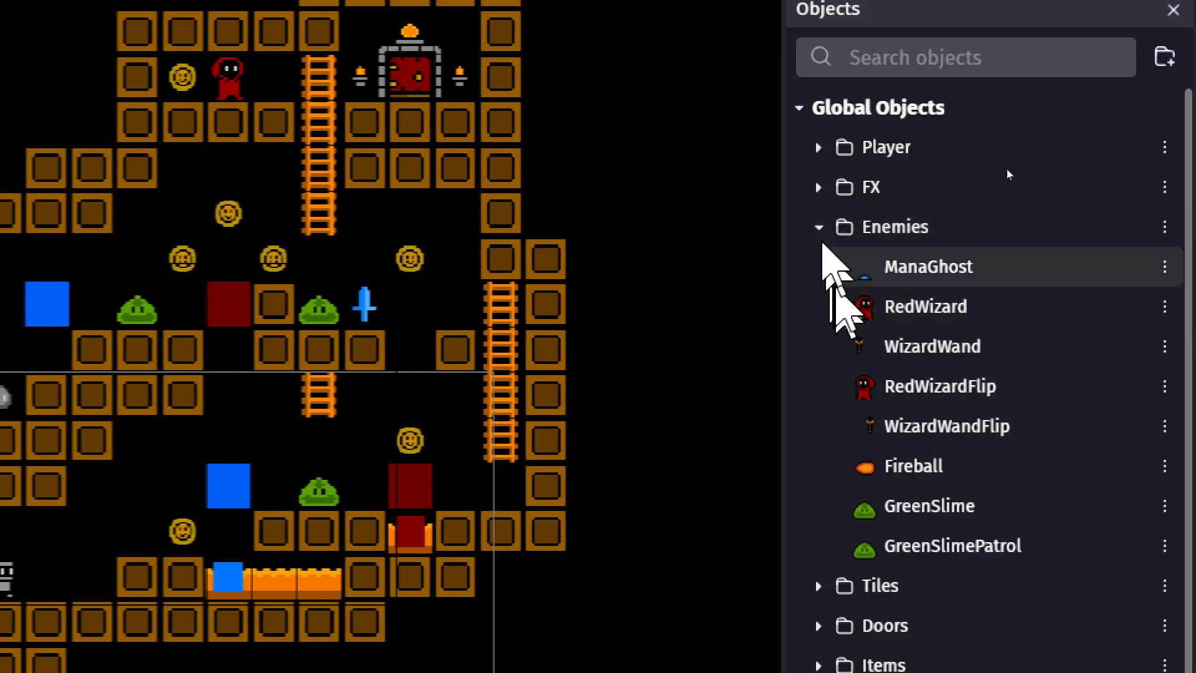
click(818, 227)
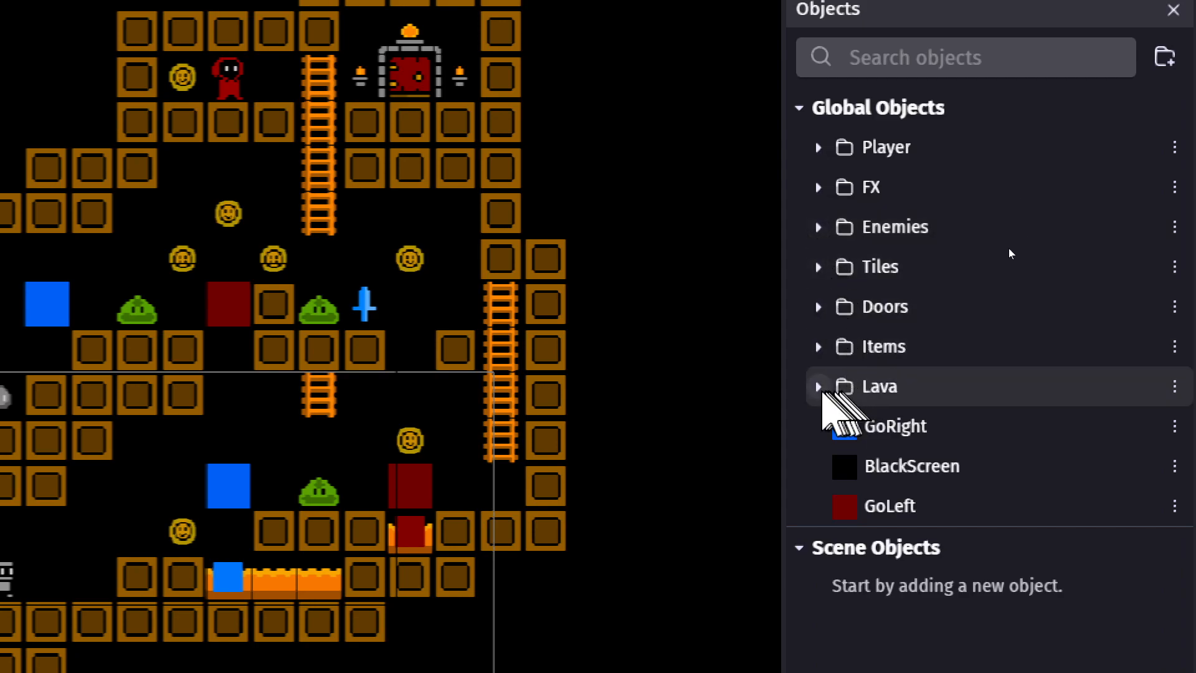
click(821, 387)
scroll(902, 508, down, 1)
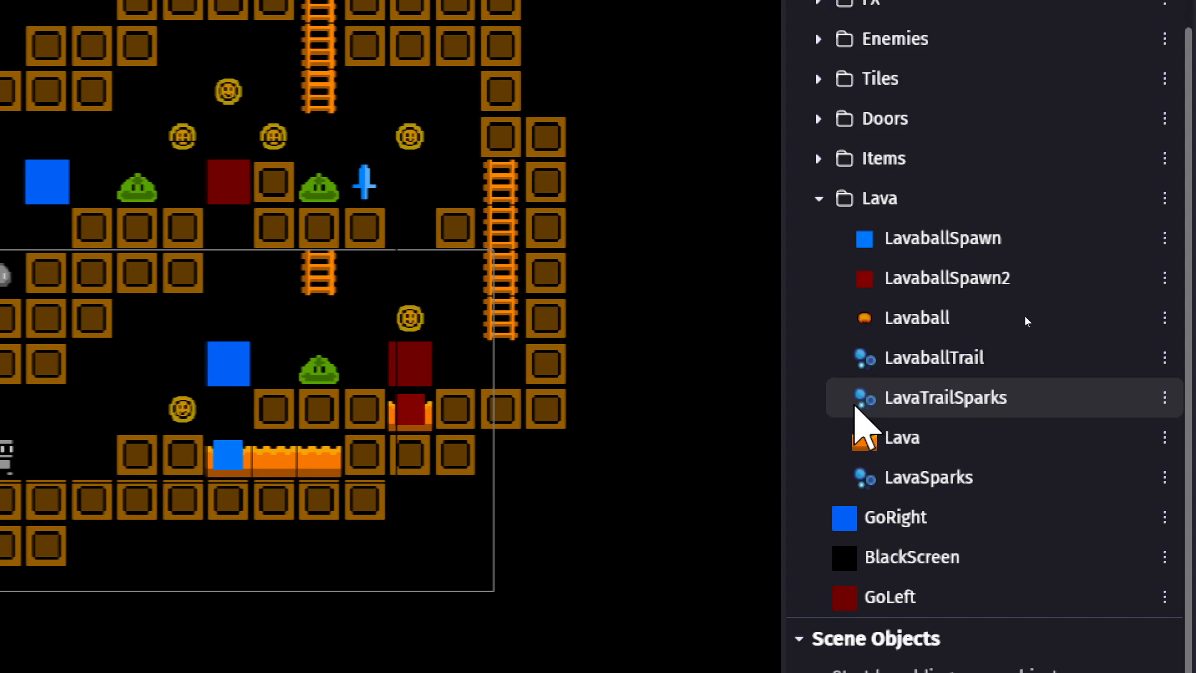
Inspect the Lavaball object's animation frames in Piskel, and leave both editors without saving.
double_click(897, 319)
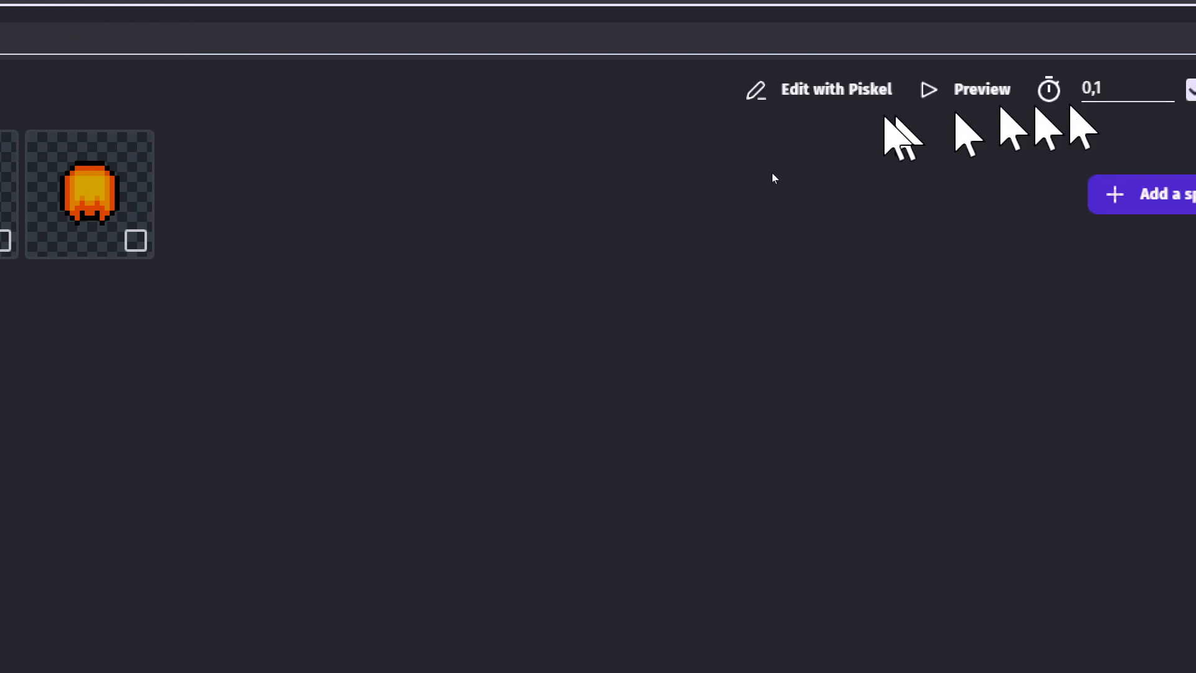
click(761, 91)
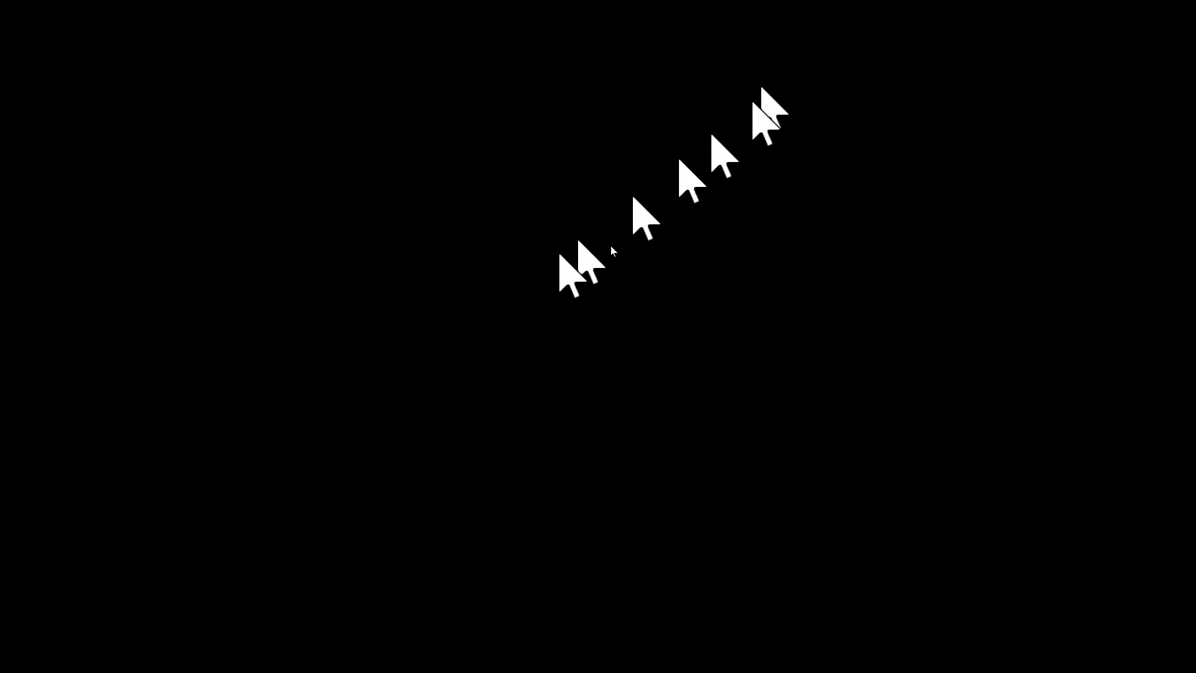
scroll(508, 531, down, 5)
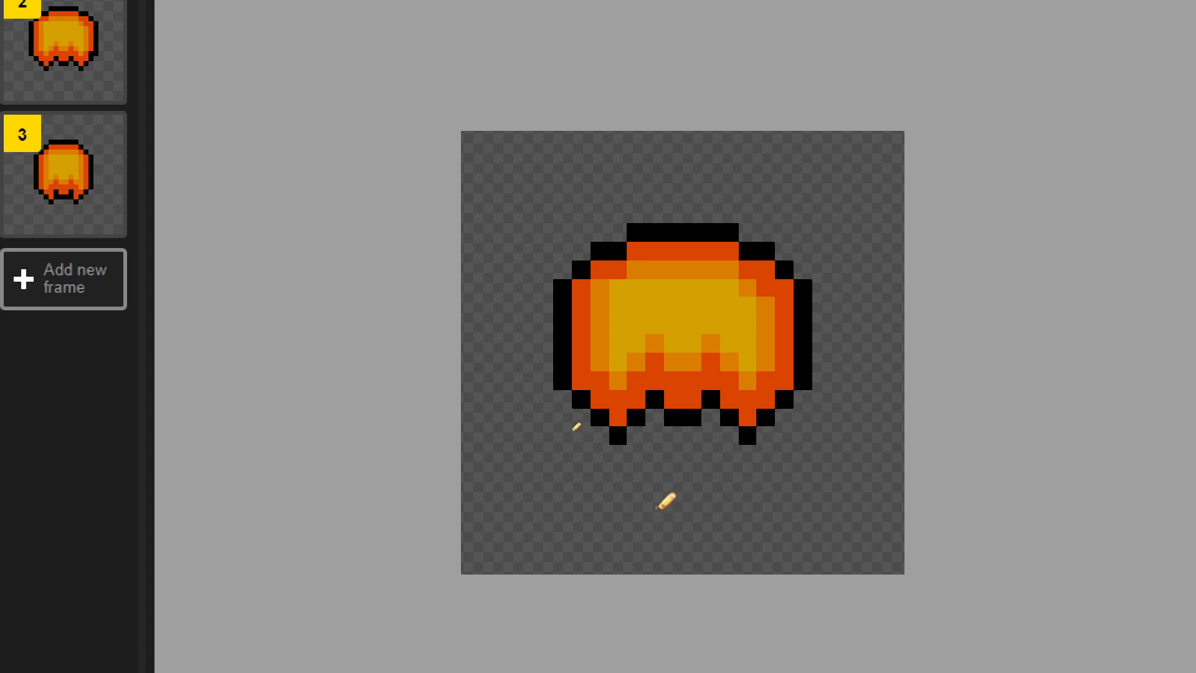
scroll(675, 487, down, 1)
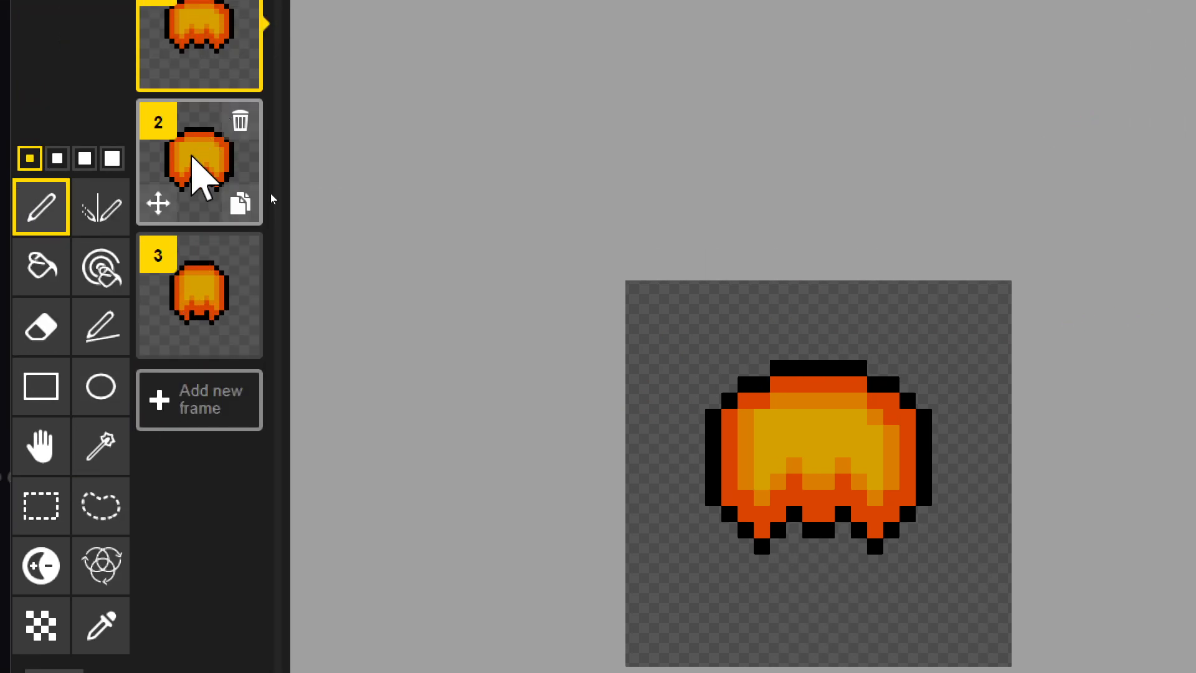
click(192, 157)
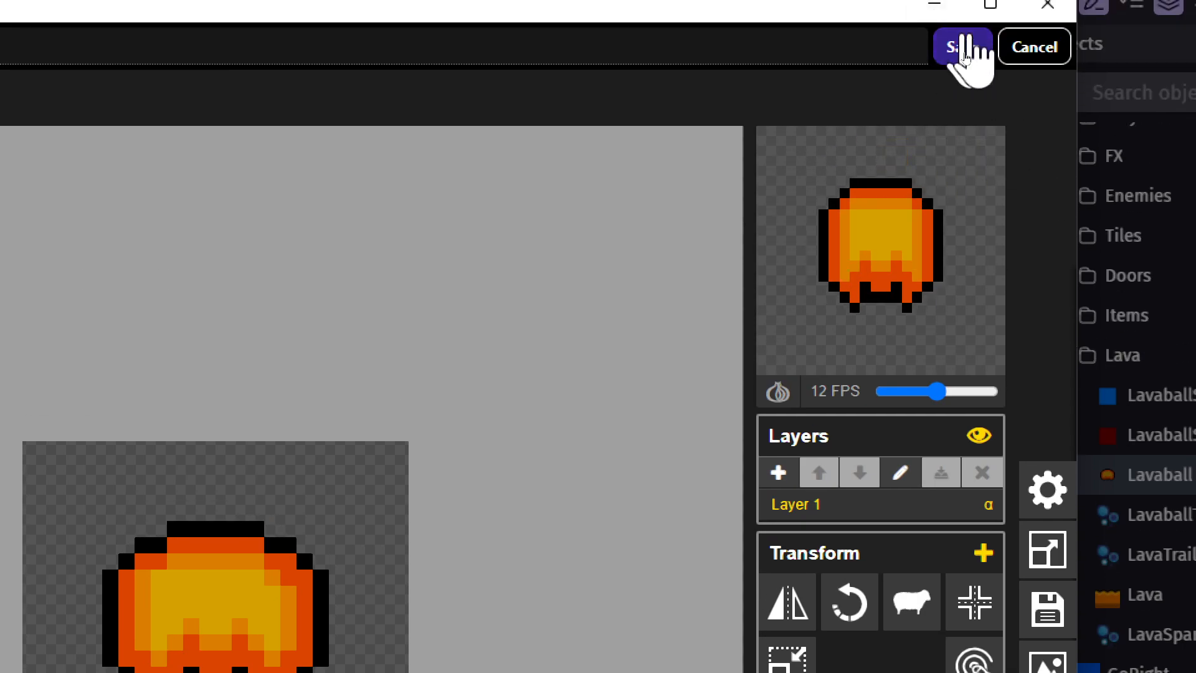
click(1029, 48)
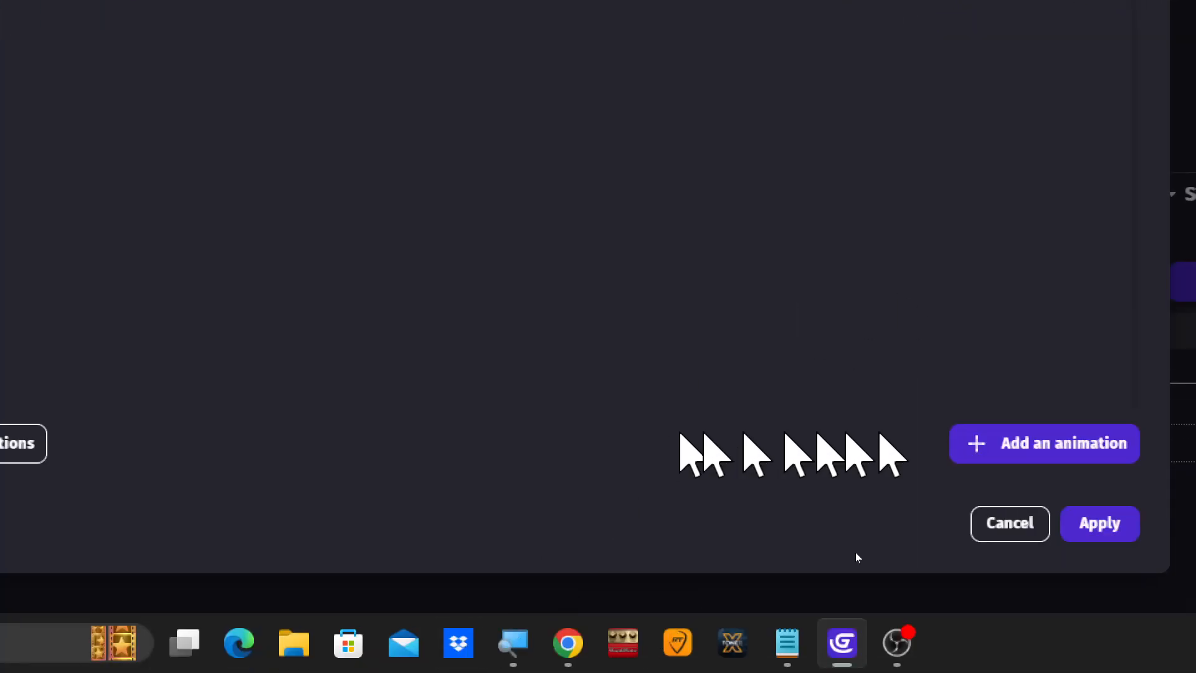
click(1011, 521)
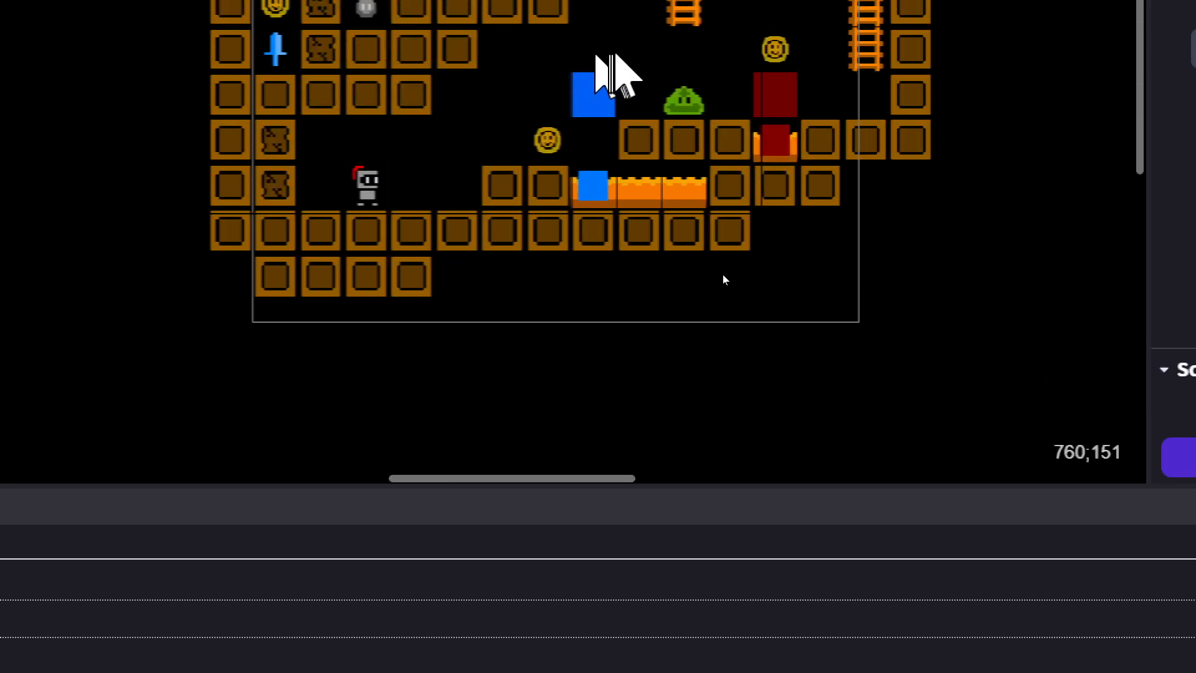
Examine the lava pool tiles in Level02 and select the blue LavaballSpawn instance placed on them.
ctrl+scroll(641, 199, up, 3)
ctrl+scroll(657, 160, up, 4)
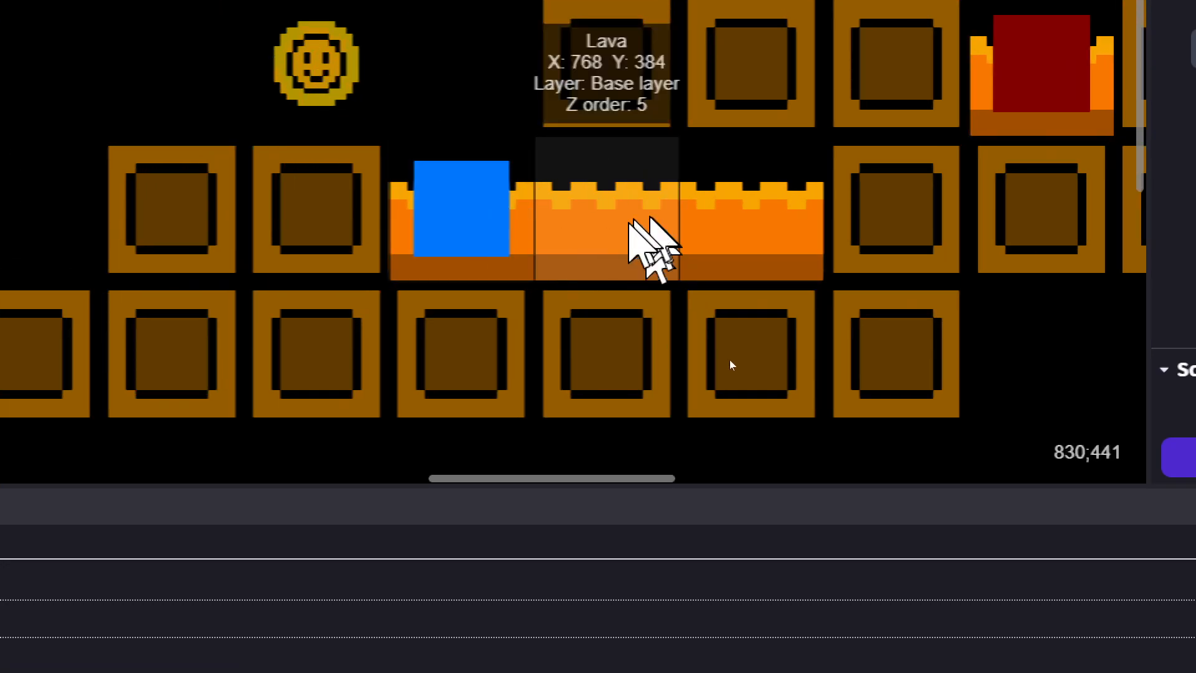
ctrl+scroll(564, 246, down, 4)
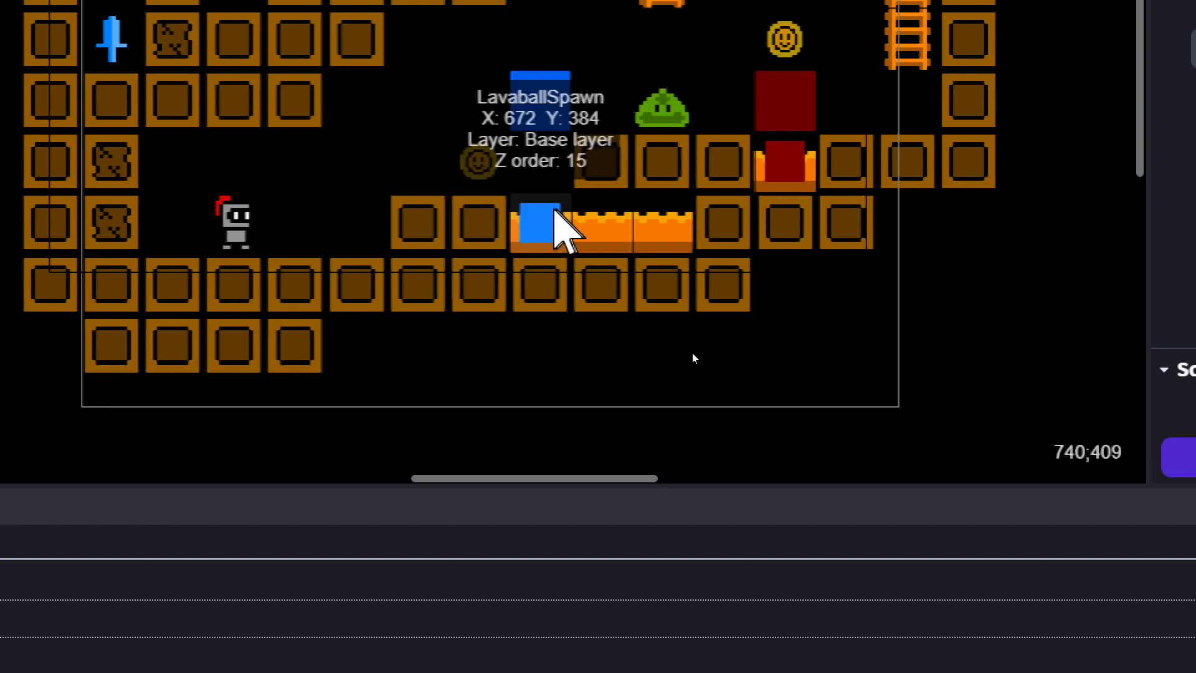
click(548, 219)
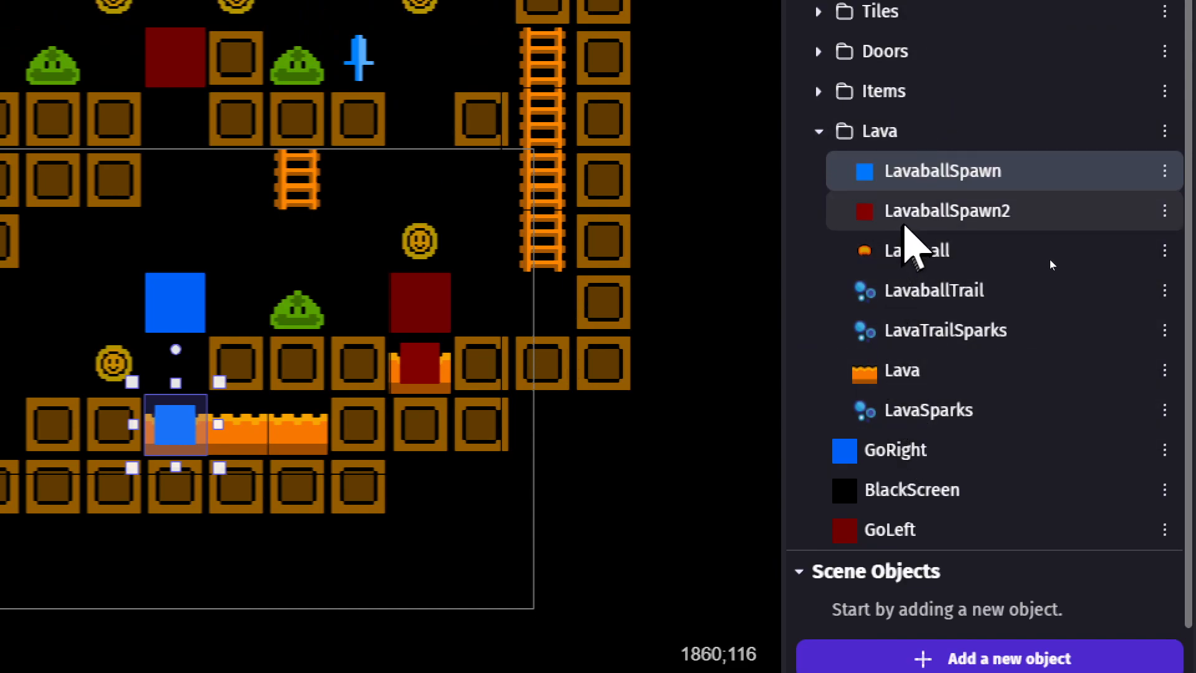
Check the LavaballSpawn object's settings without changing them, and inspect the red LavaballSpawn2 and blue LavaballSpawn instances in the scene.
click(908, 212)
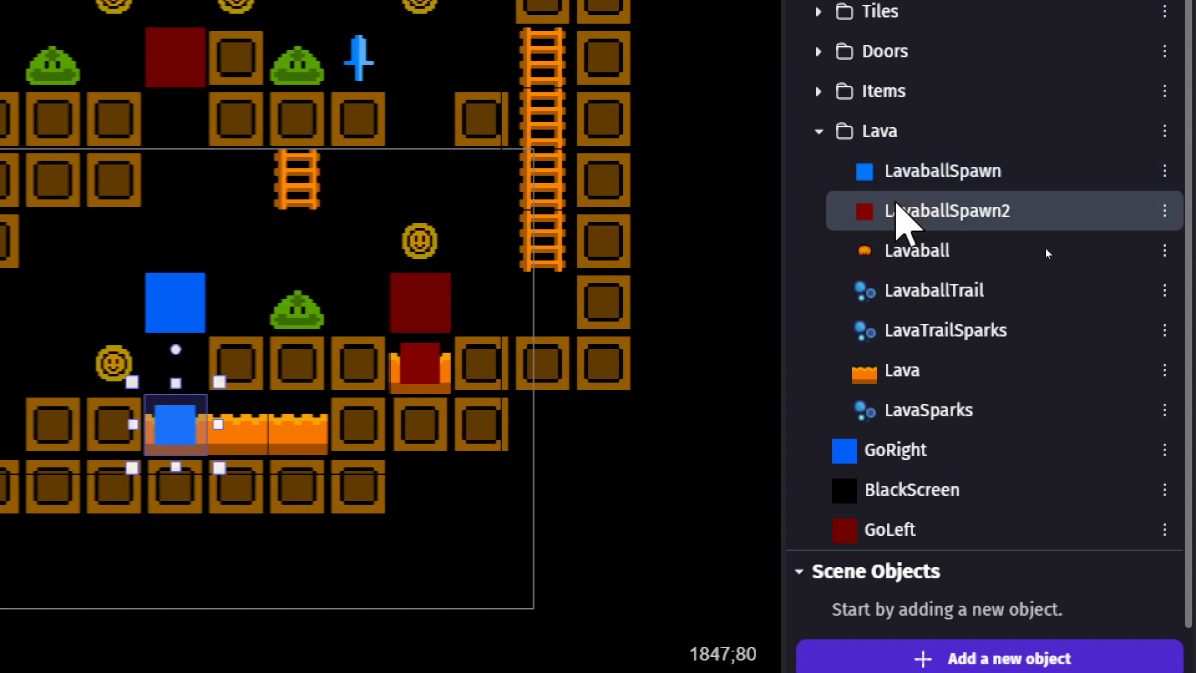
click(898, 182)
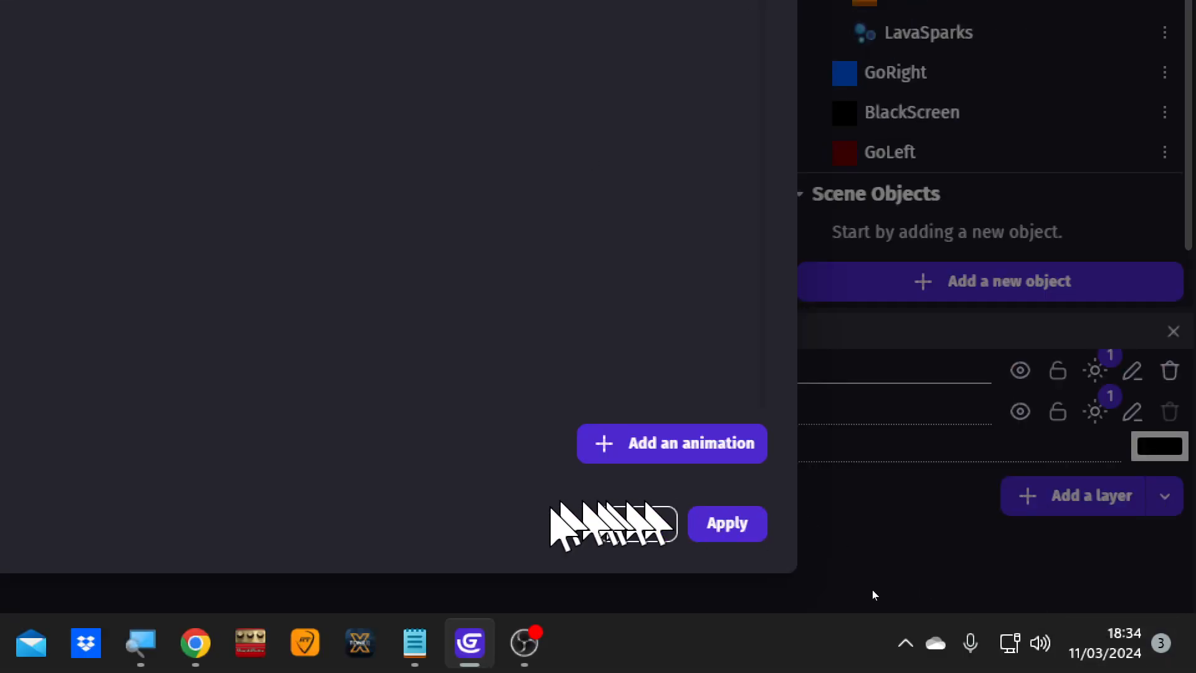
click(660, 517)
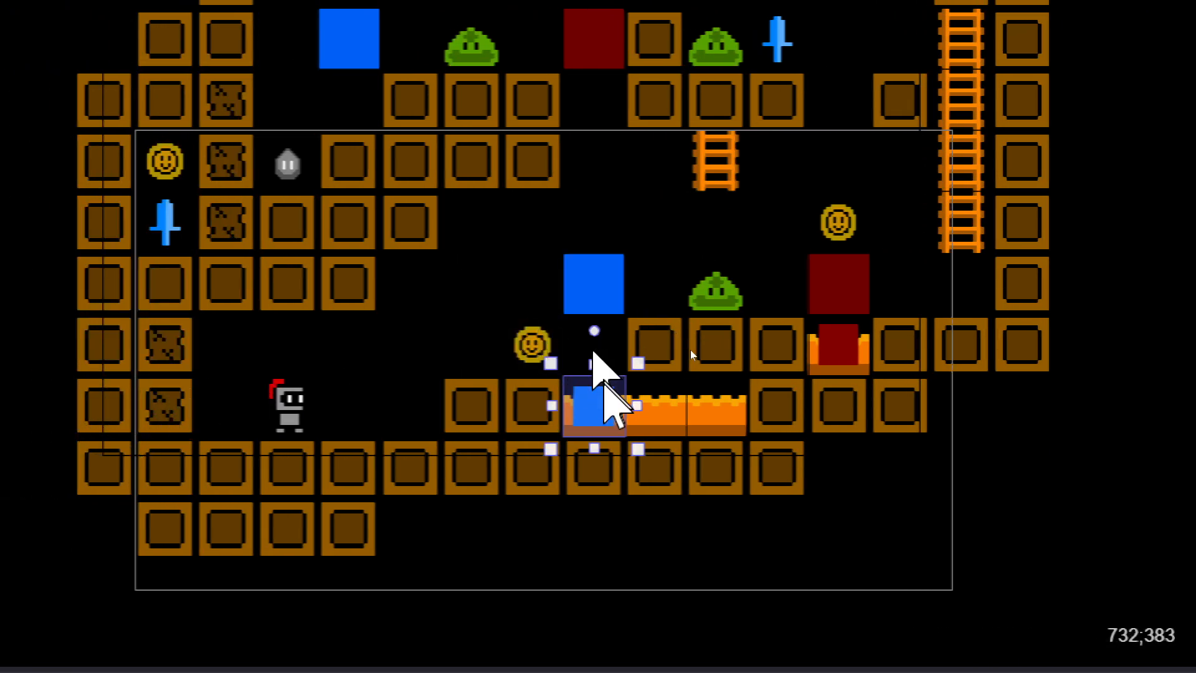
click(811, 329)
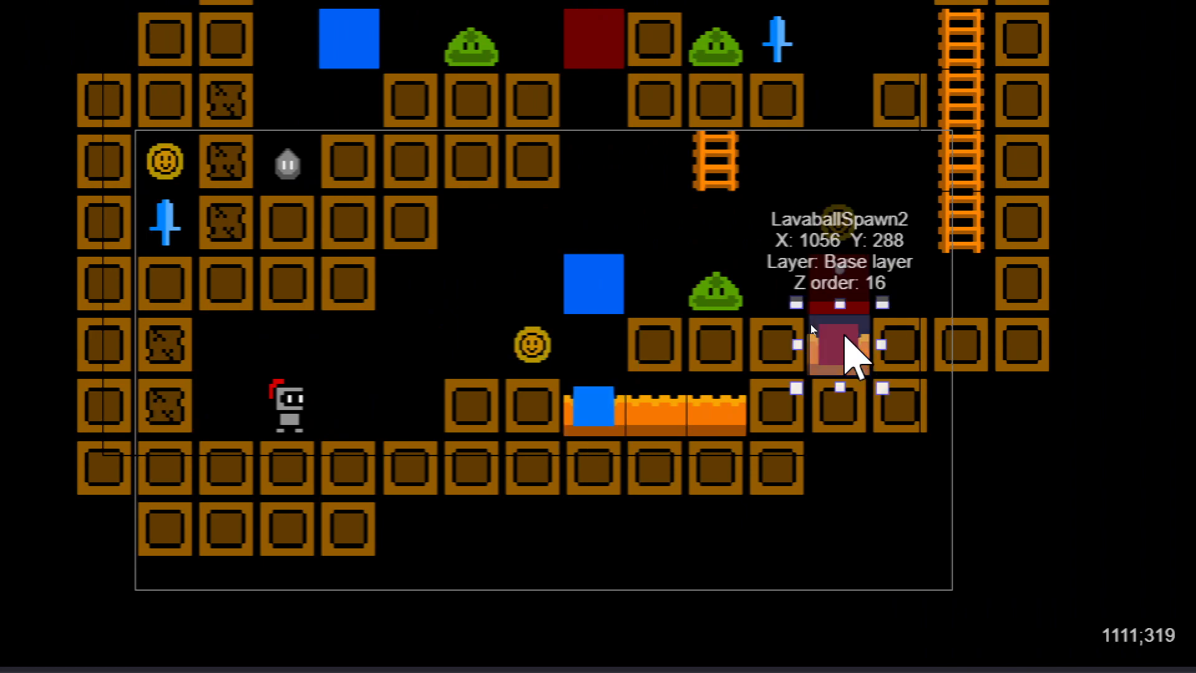
click(596, 403)
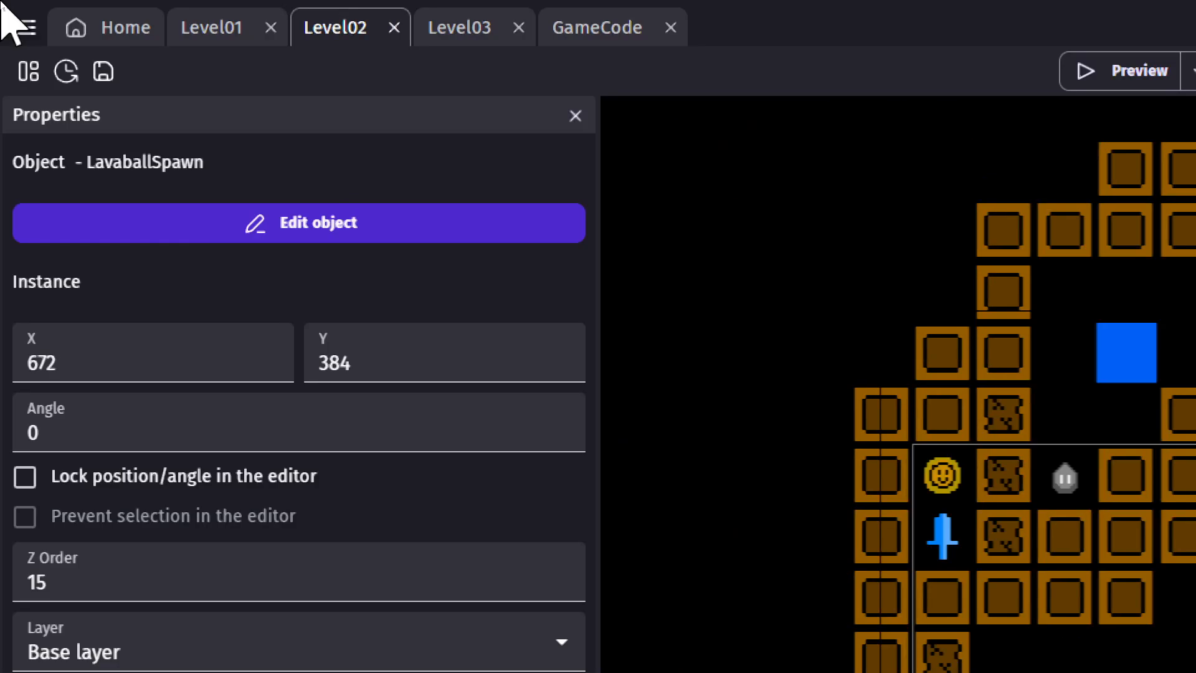
Open the GameCode events, expand the Lava / Lavaball group, and examine its scene-start event with the timer and hide actions.
click(587, 27)
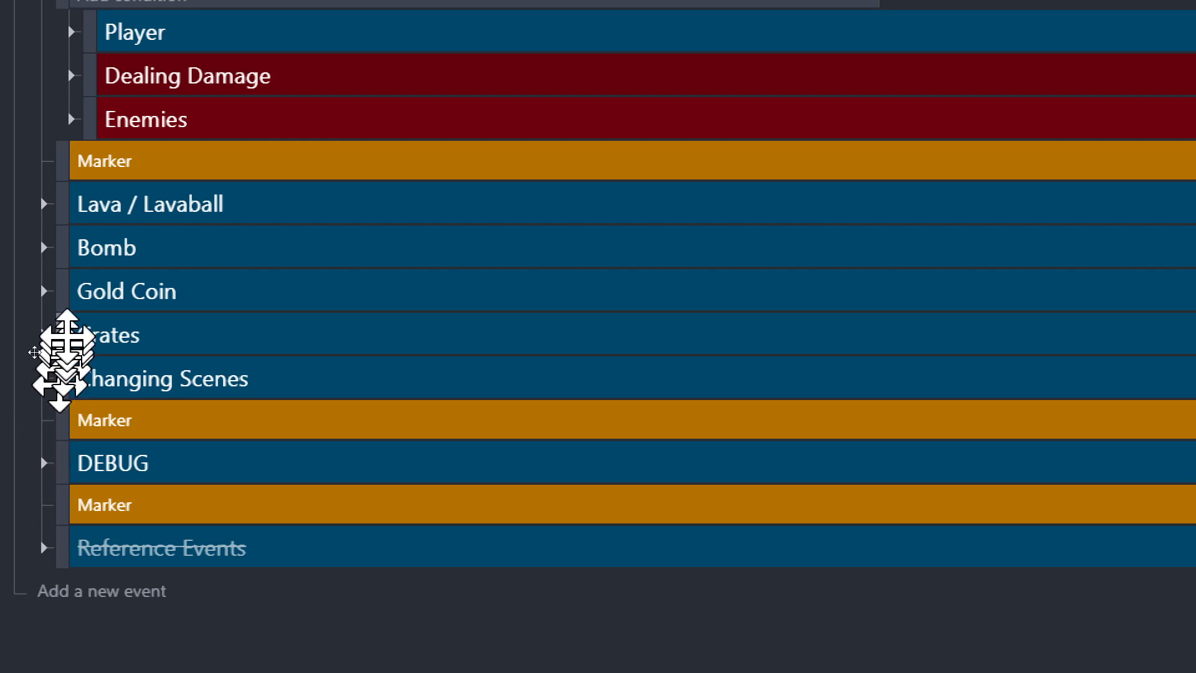
click(44, 204)
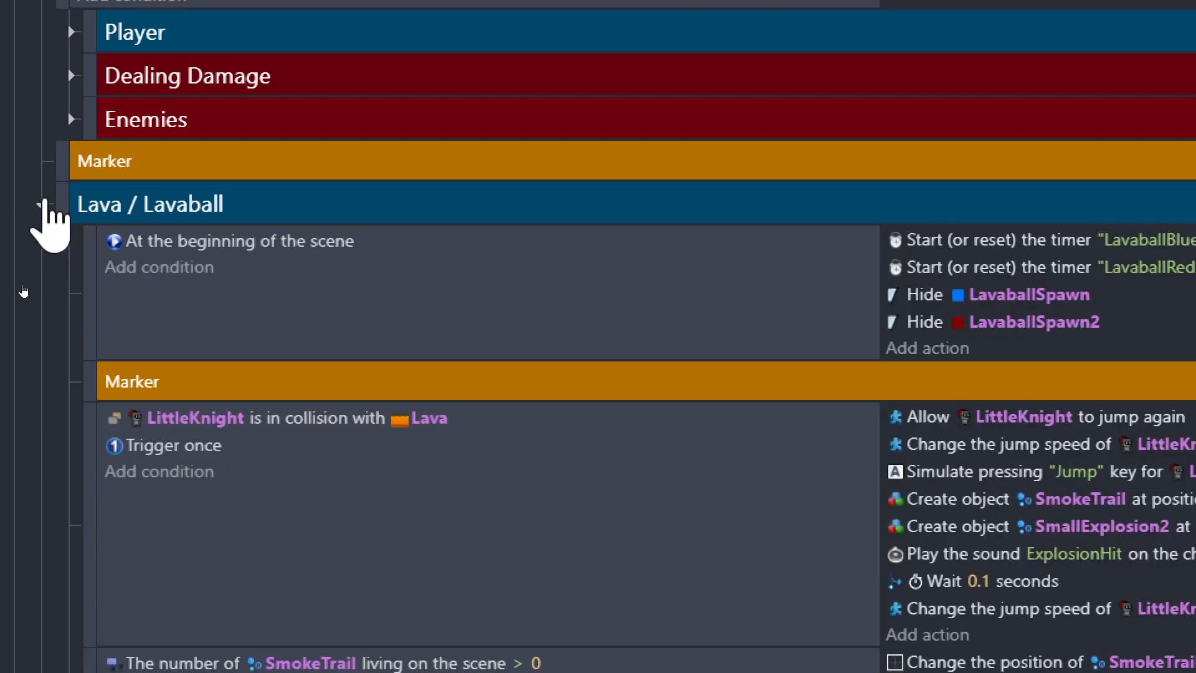
click(94, 264)
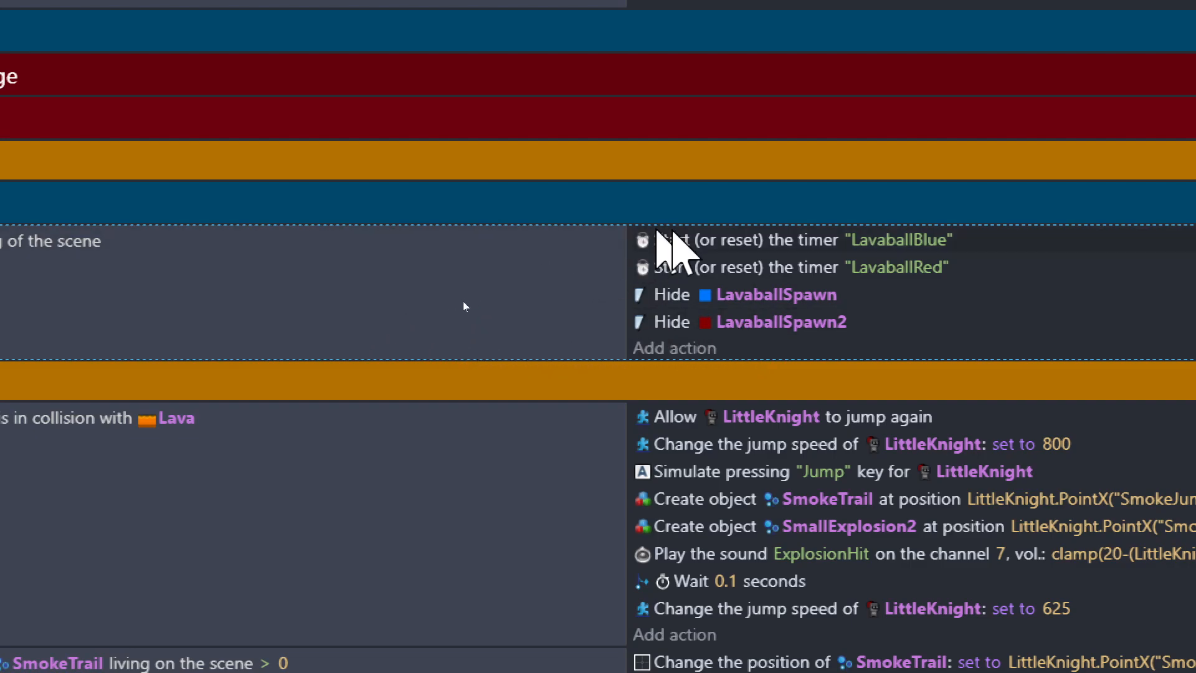
click(683, 238)
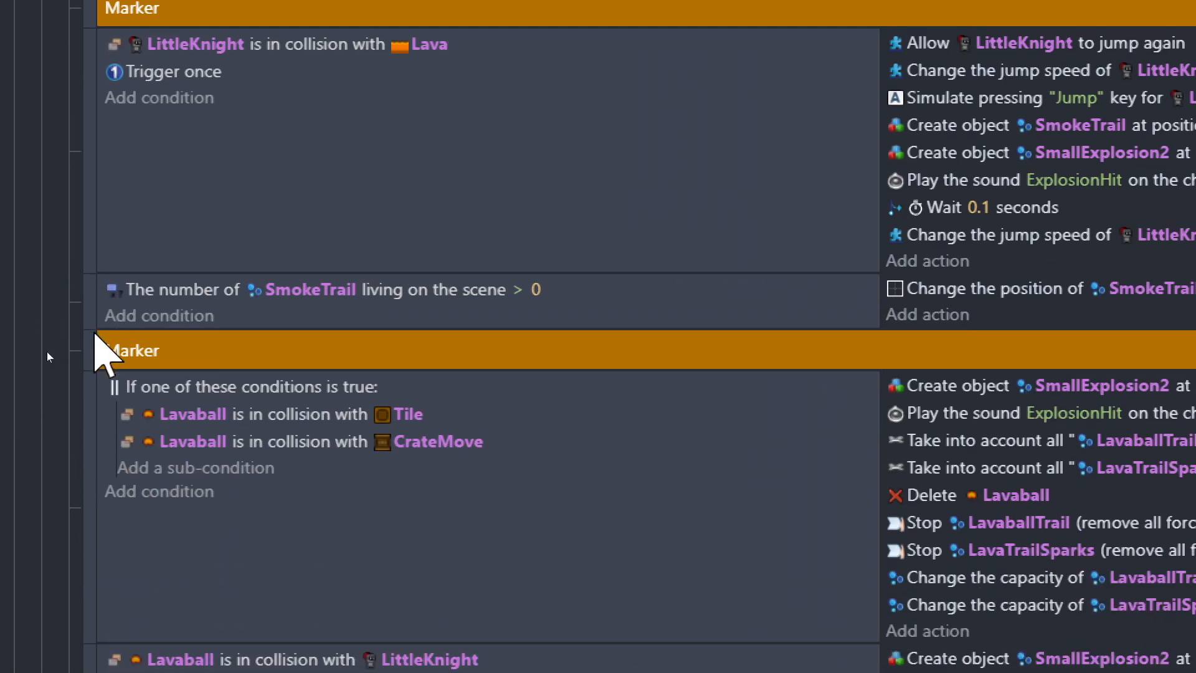
Look through the lava and Lavaball collision events down to the spawn timers, and select the LavaballBlue timer event.
scroll(102, 322, down, 2)
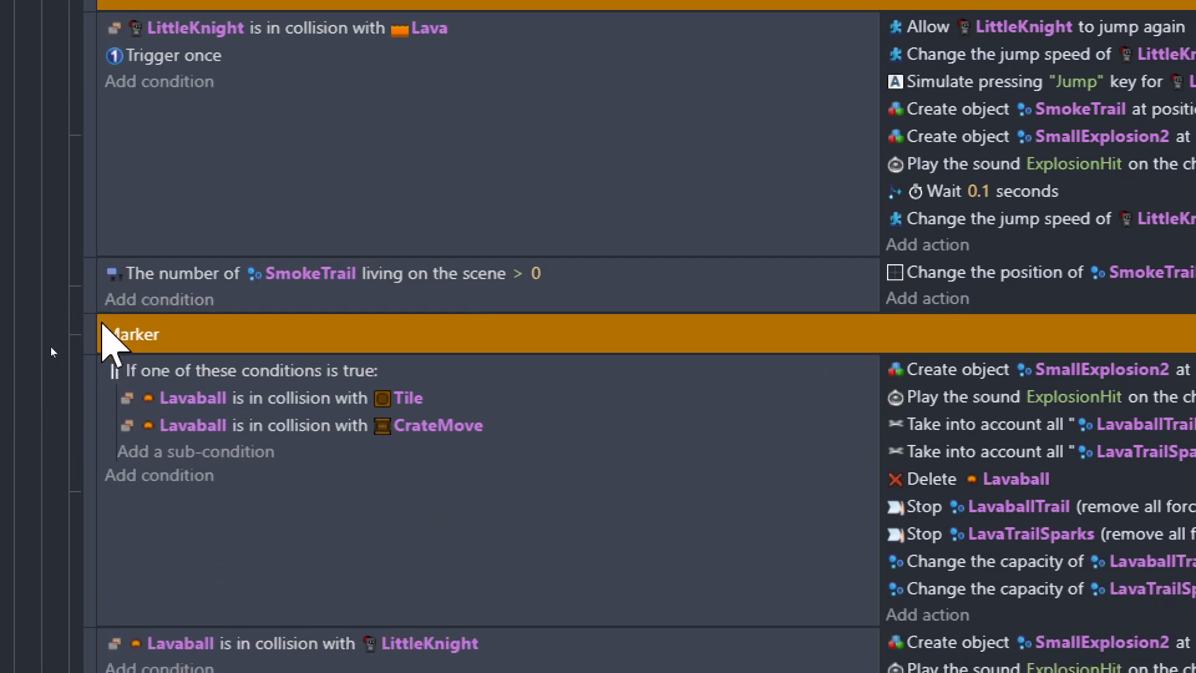
scroll(91, 302, down, 4)
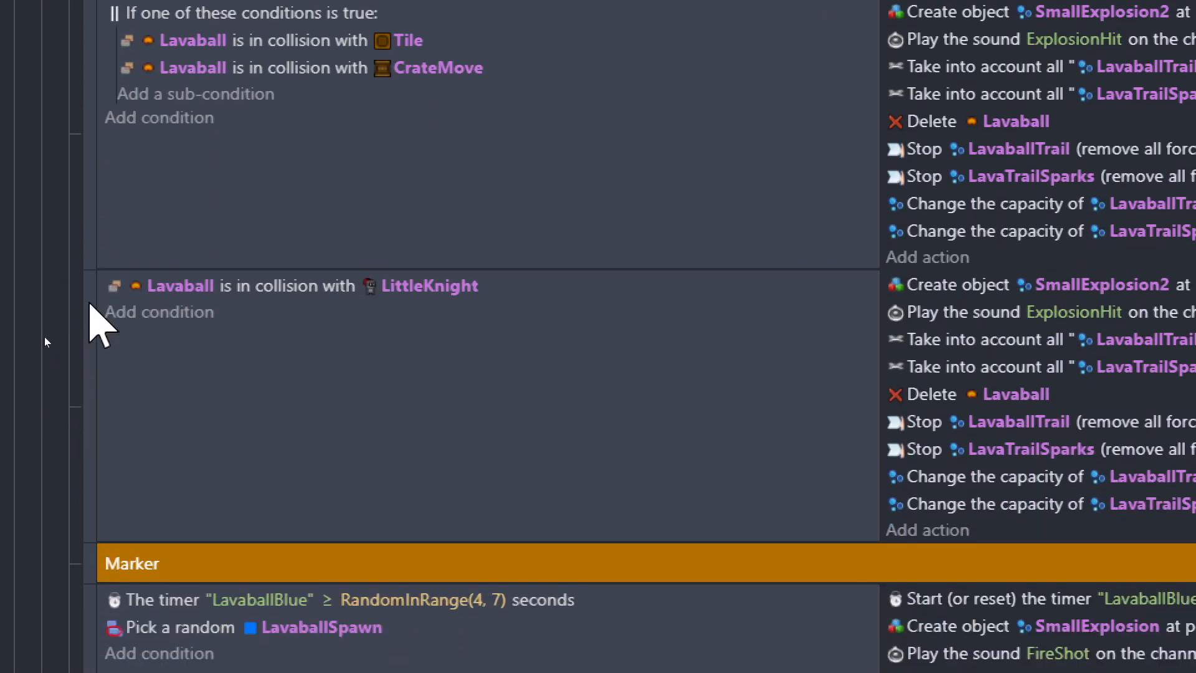
scroll(83, 411, down, 6)
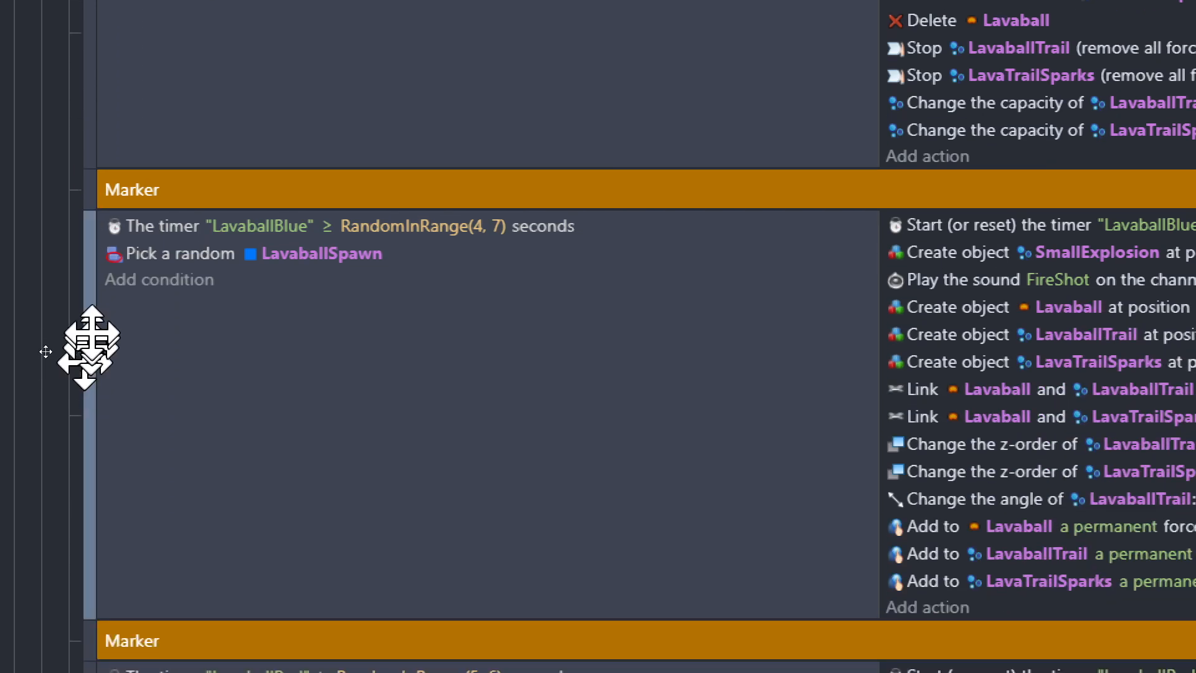
scroll(90, 343, down, 6)
scroll(93, 336, down, 1)
scroll(93, 430, up, 2)
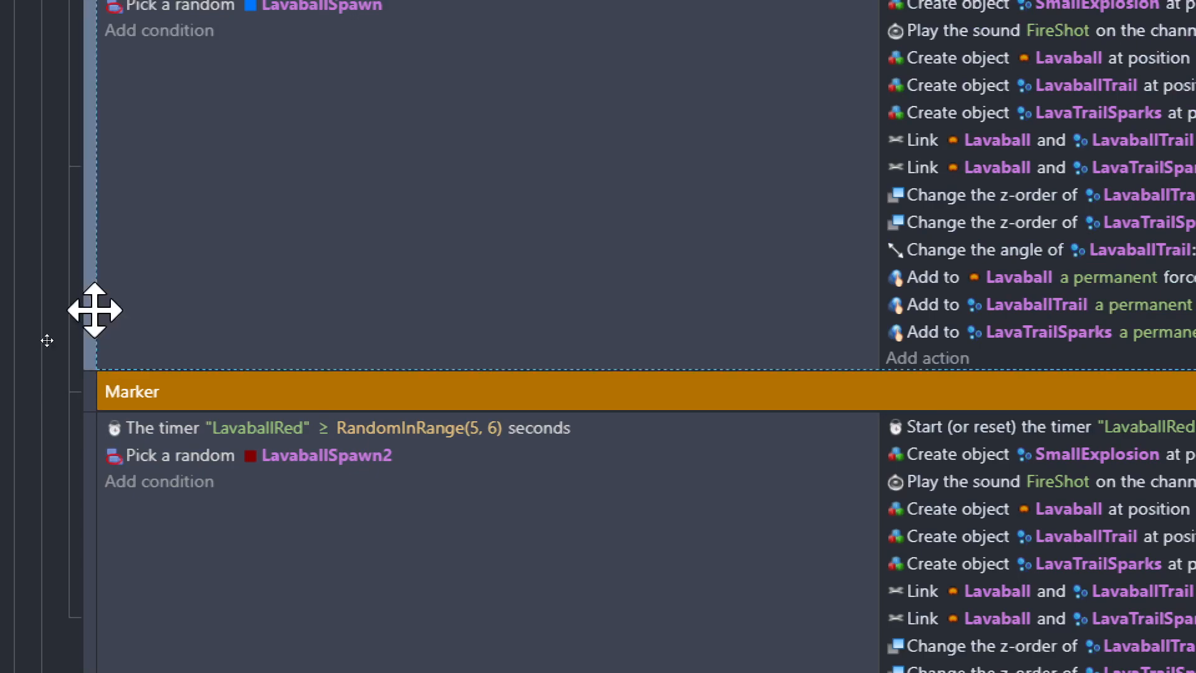
scroll(99, 315, up, 2)
click(94, 302)
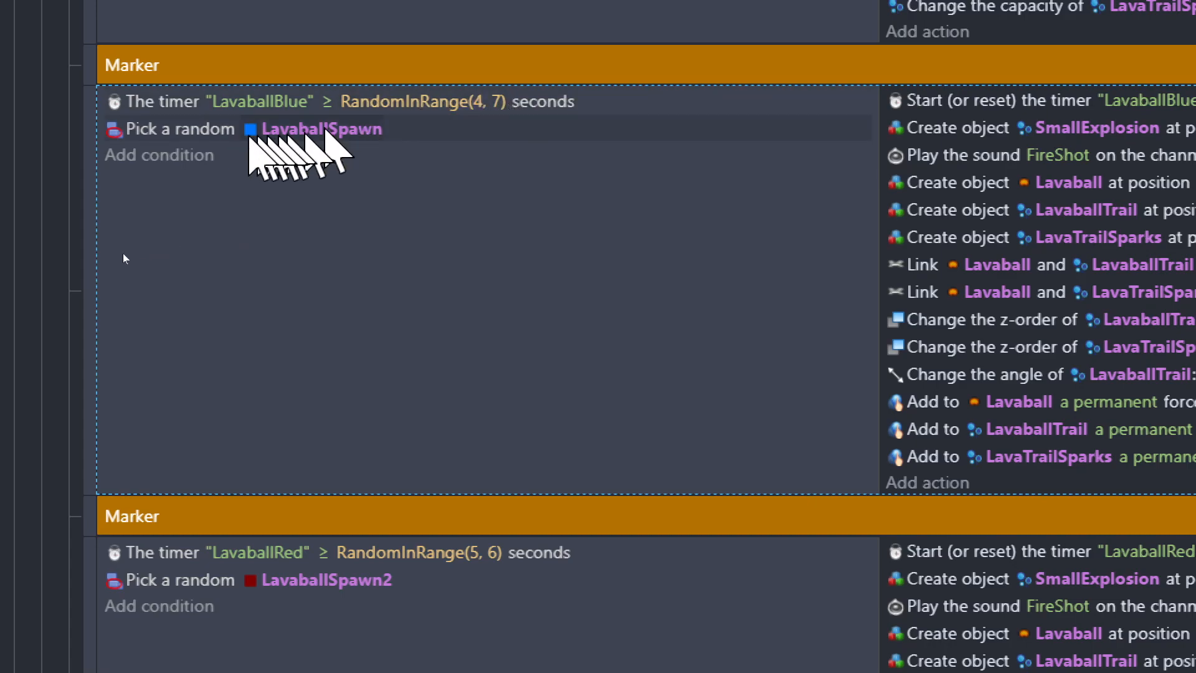
Examine the LavaballBlue event's conditions: the random timer range and the random pick of a LavaballSpawn instance.
click(166, 130)
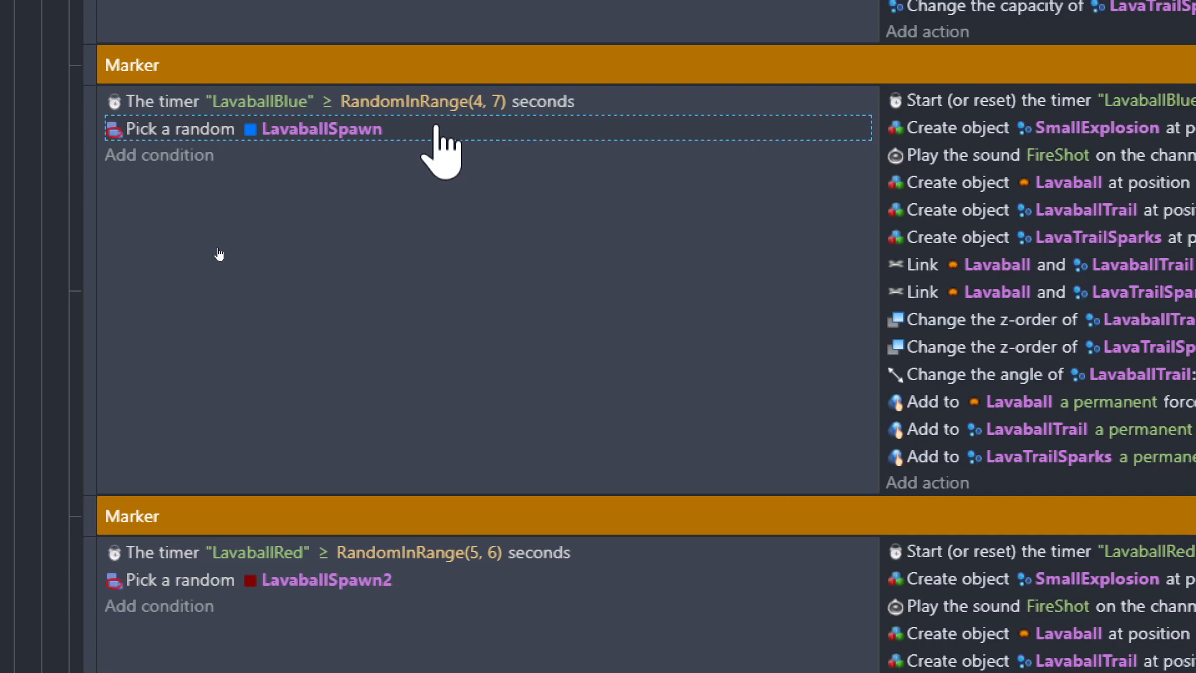
scroll(156, 150, up, 1)
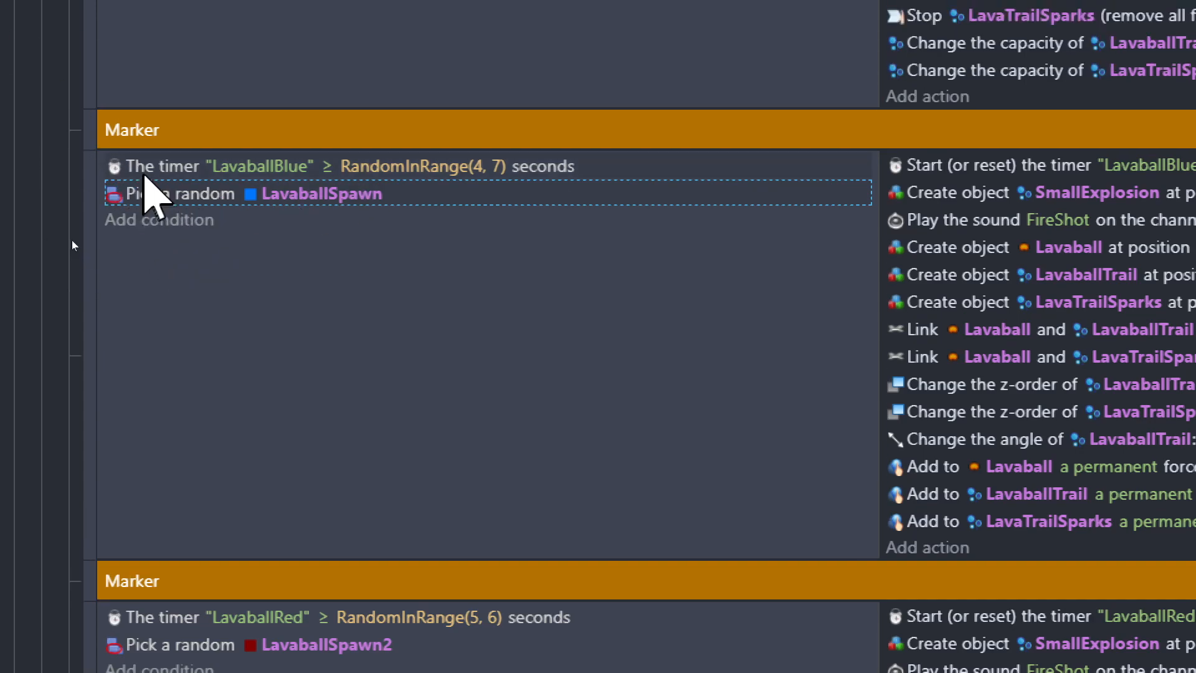
click(157, 167)
click(150, 194)
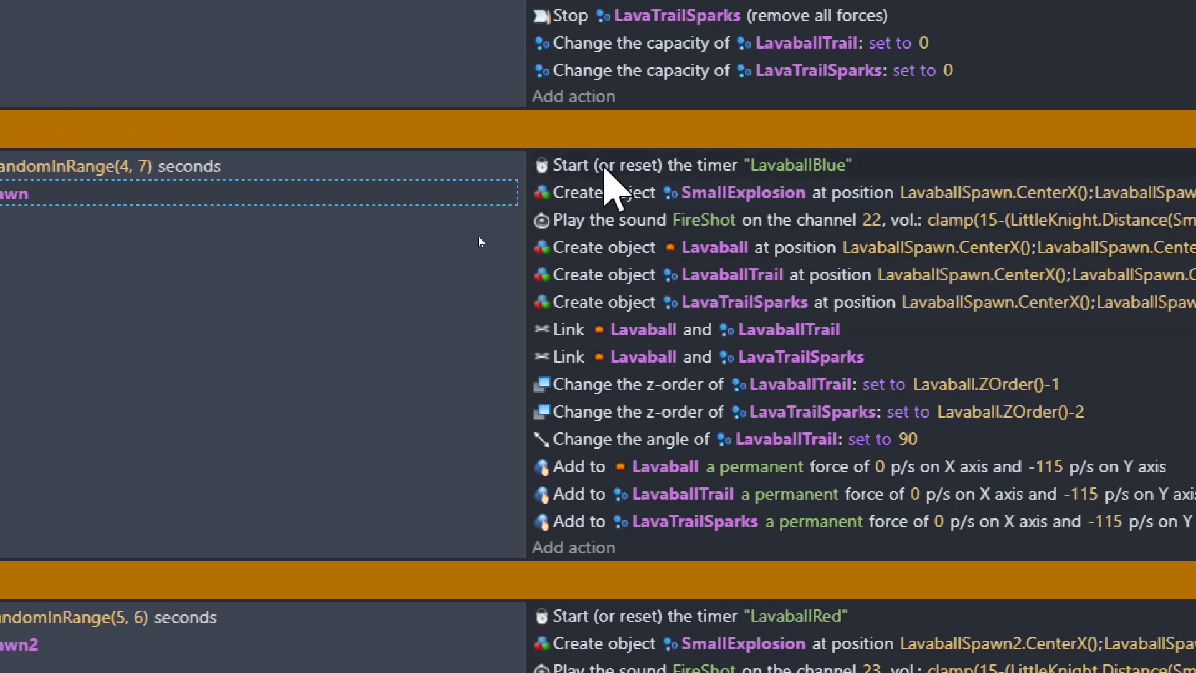
Inspect the LavaballBlue event's actions for resetting the timer, creating the Lavaball, adding permanent forces, and linking the trail particles.
click(603, 168)
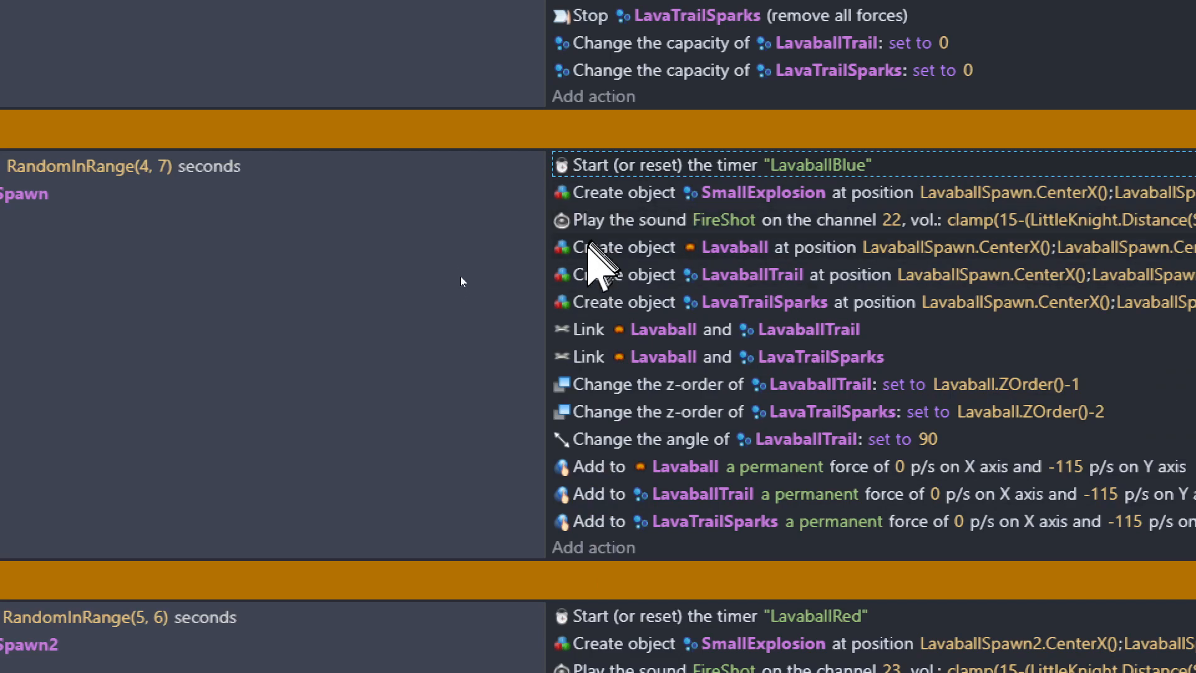
click(586, 247)
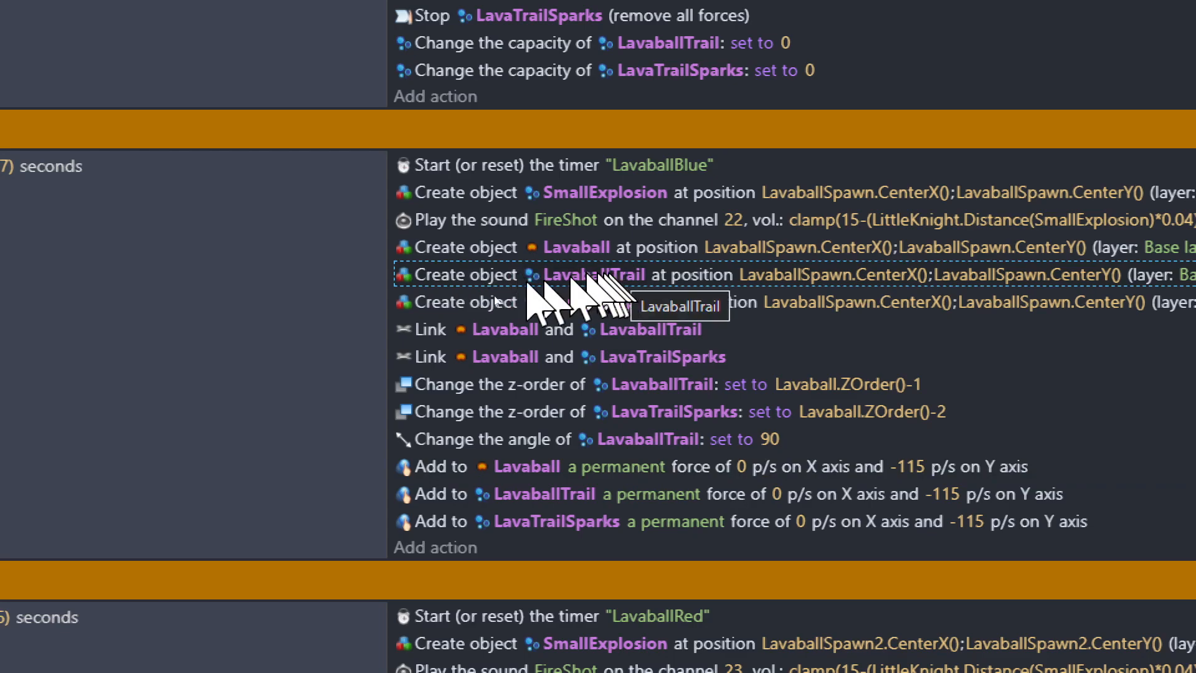
click(421, 493)
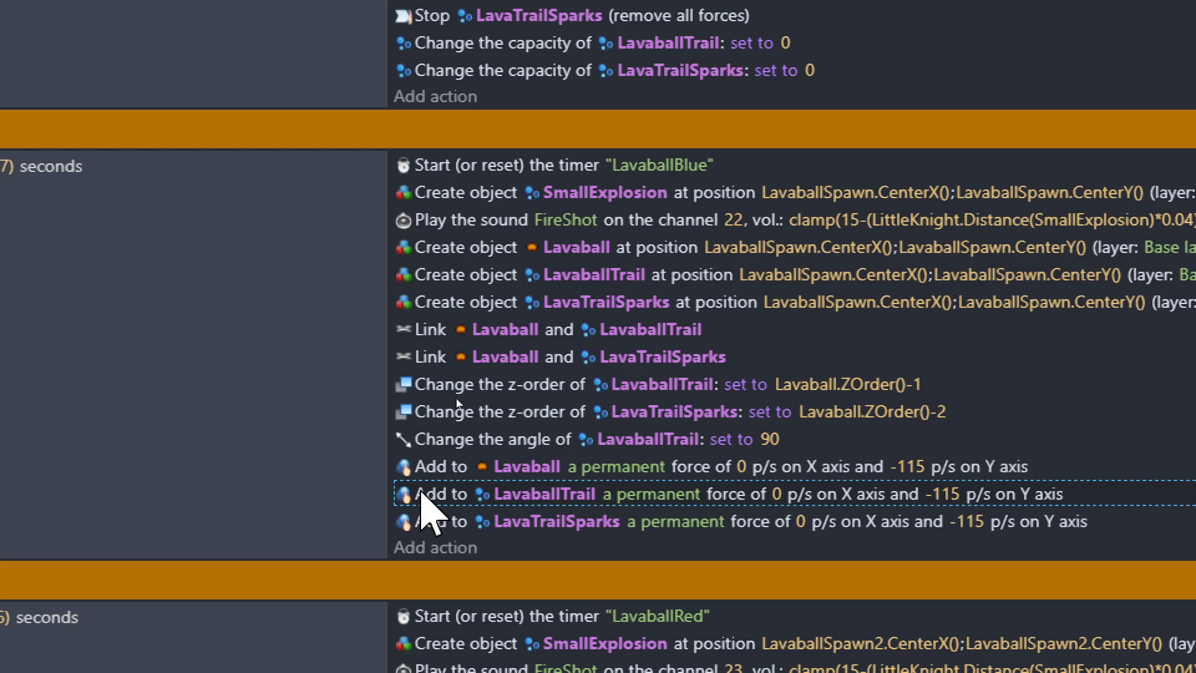
click(455, 524)
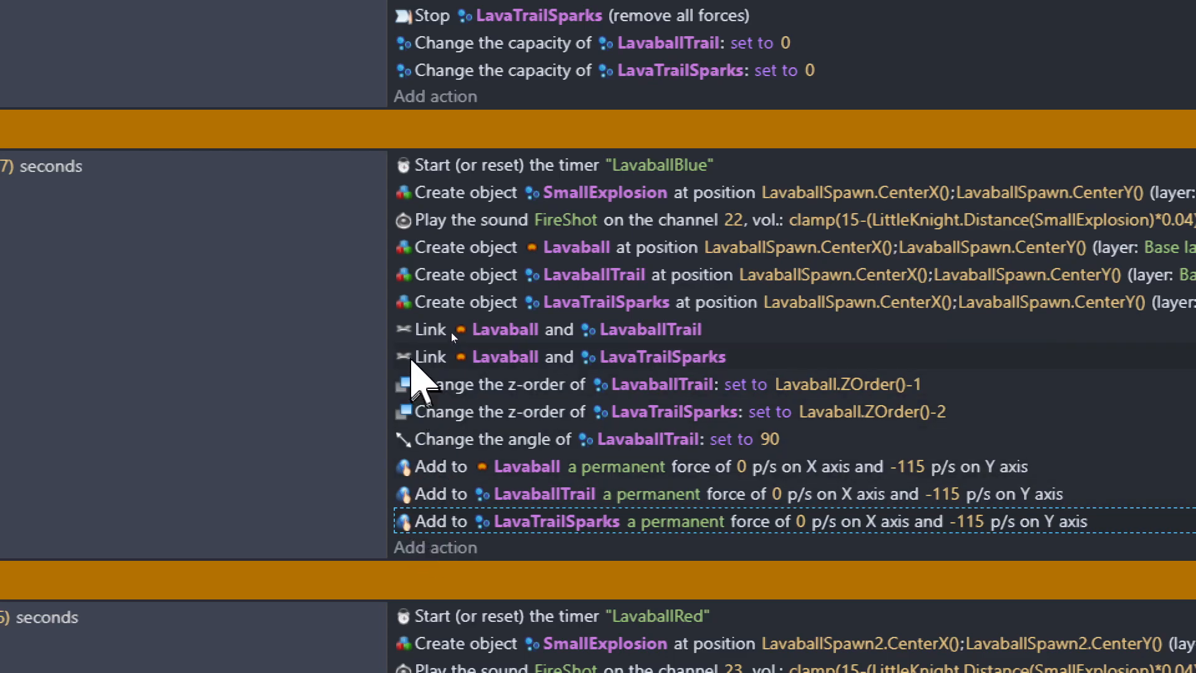
click(423, 355)
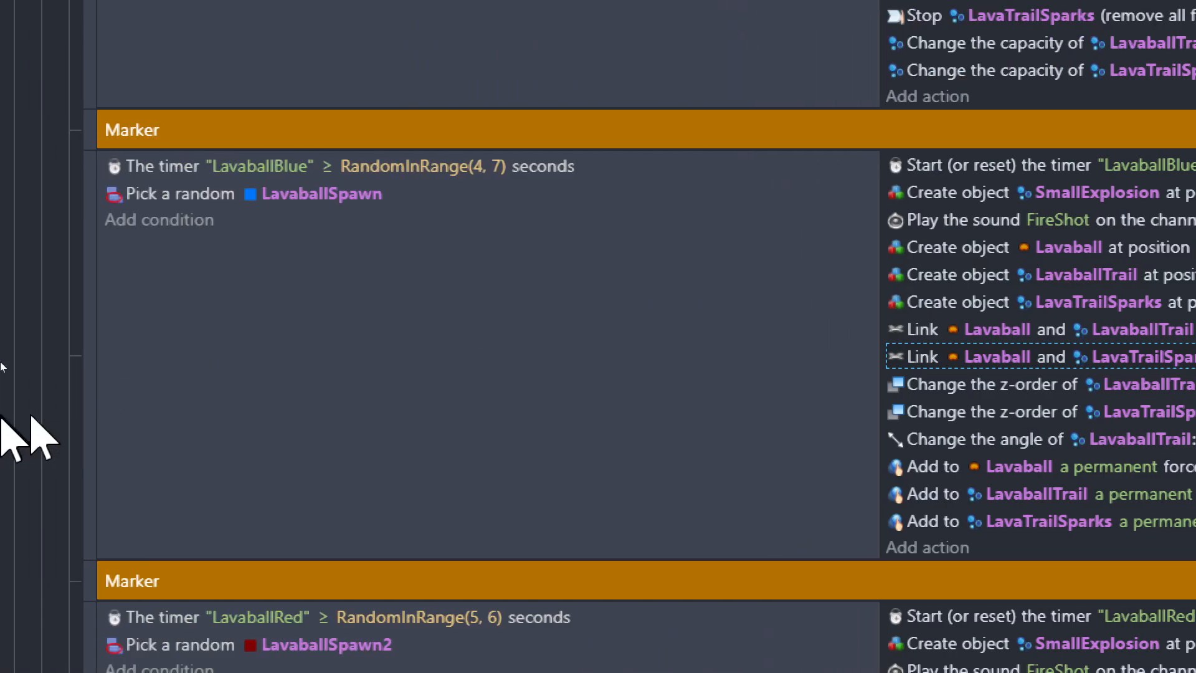
Compare the LavaballRed timer event for LavaballSpawn2 with the LavaballBlue event.
scroll(12, 425, down, 6)
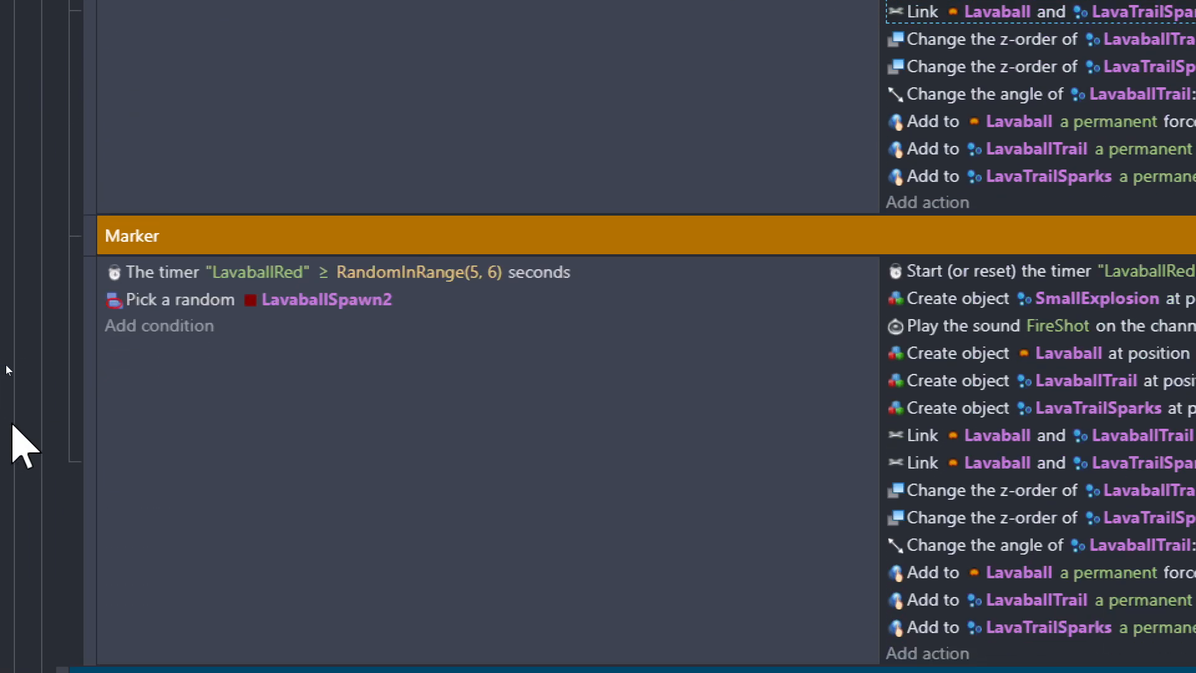
scroll(181, 275, up, 1)
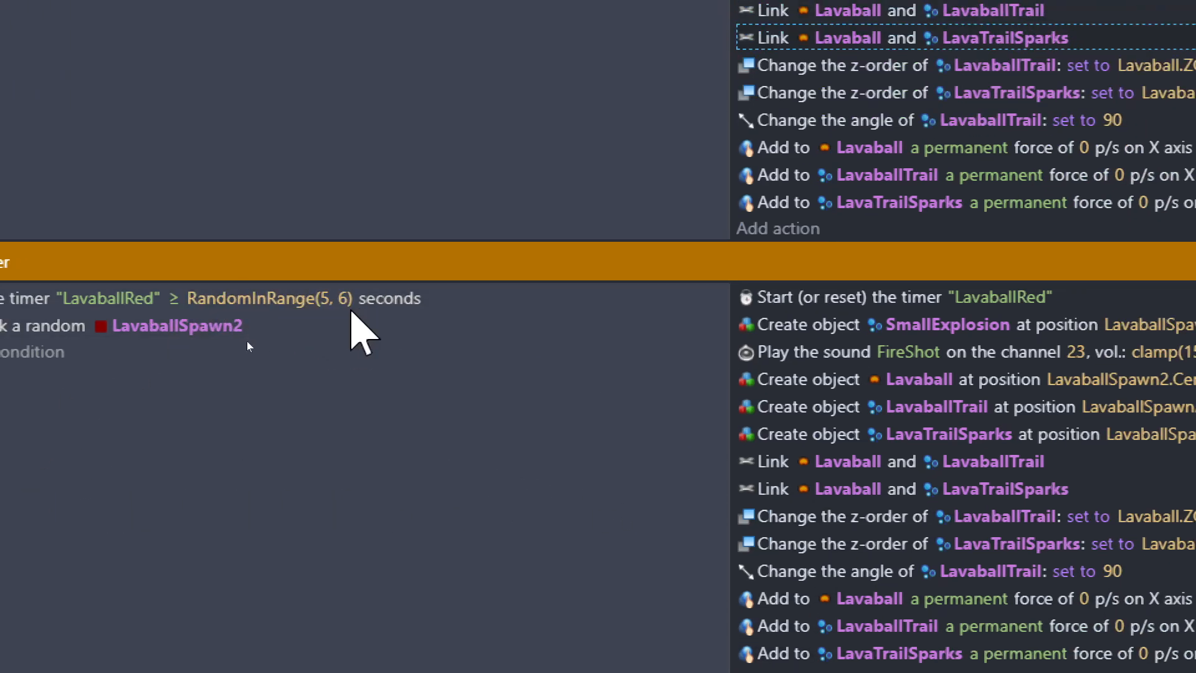
scroll(331, 306, up, 5)
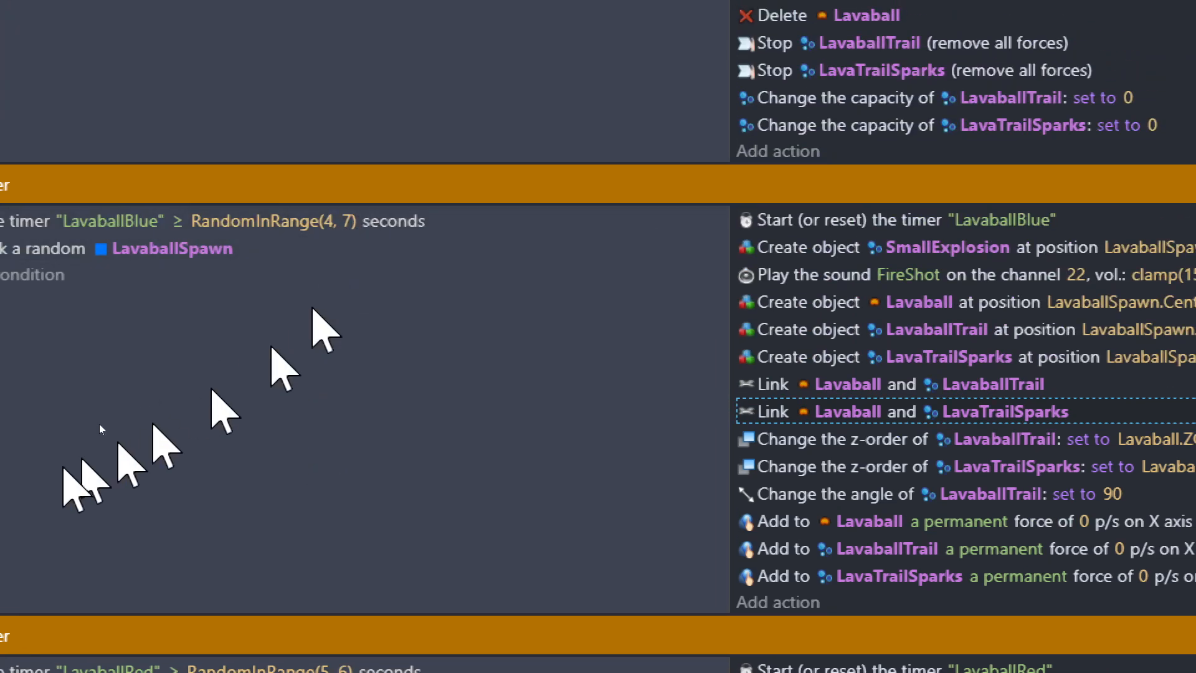
Select the event for Lavaball colliding with Tile or CrateMove, and inspect its actions picking the linked LavaballTrail and LavaTrailSparks.
scroll(23, 480, up, 1)
scroll(60, 432, up, 3)
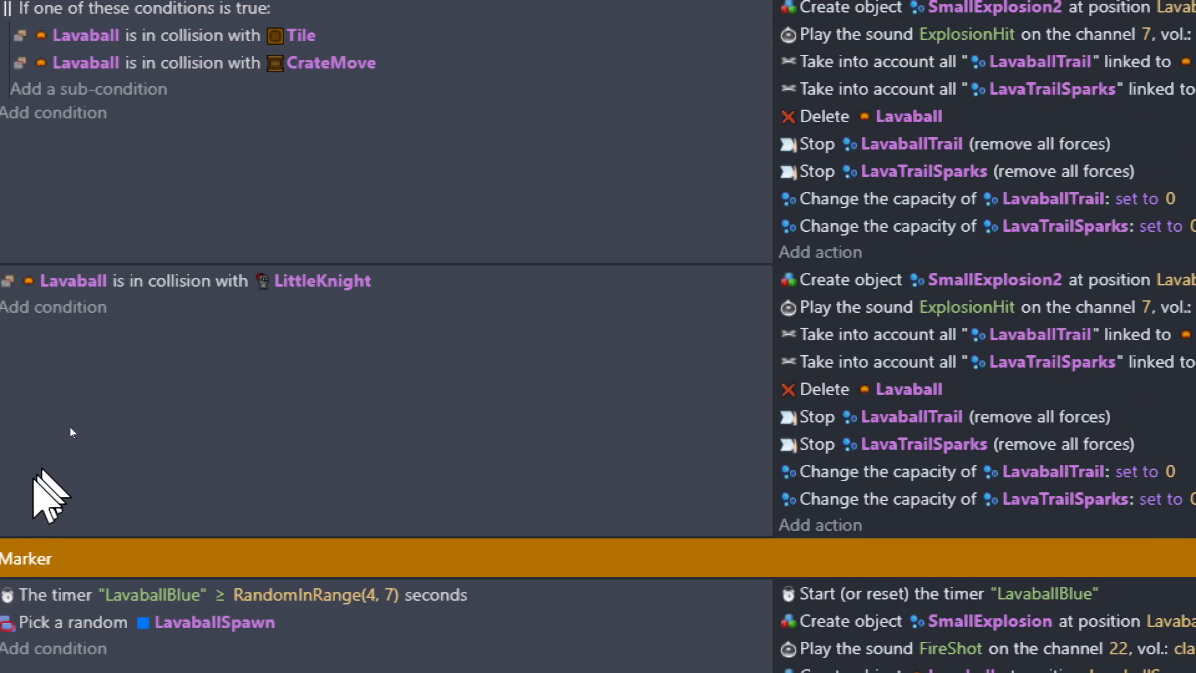
scroll(70, 428, up, 2)
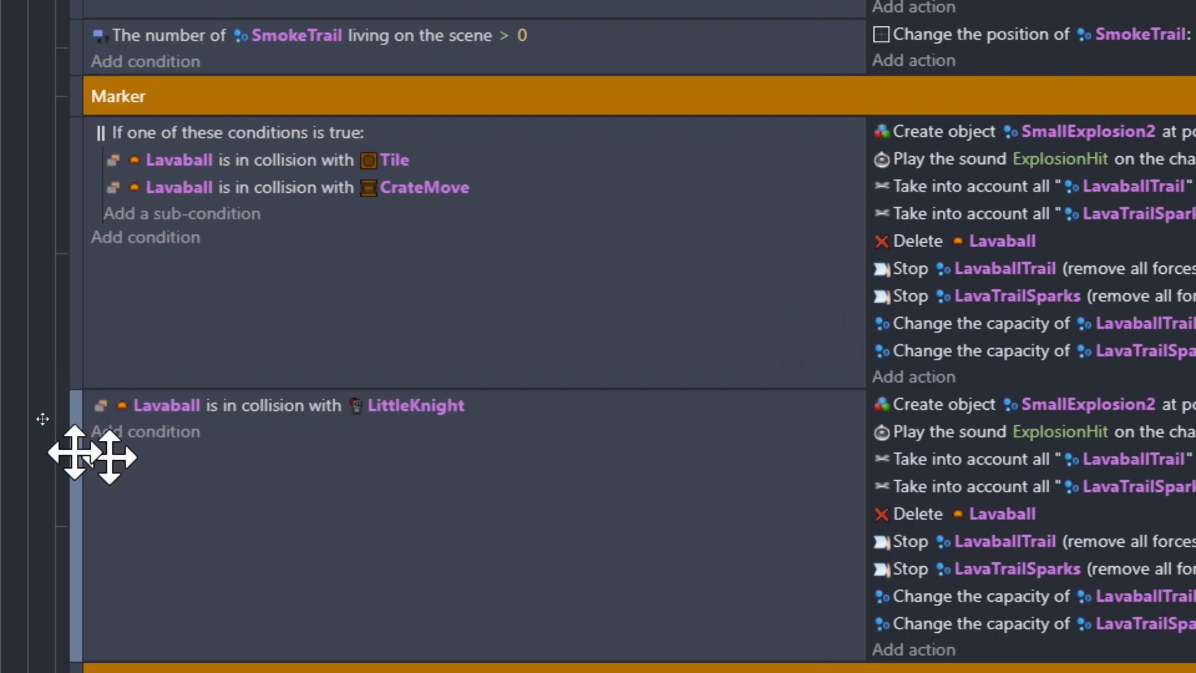
click(46, 324)
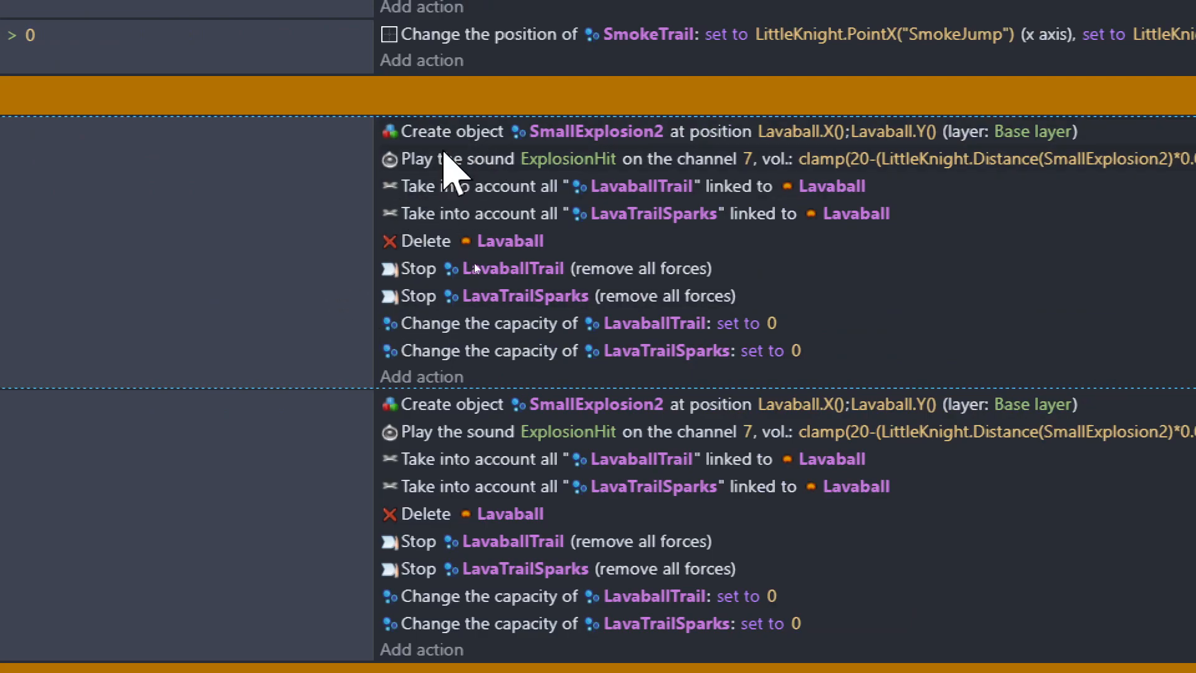
click(426, 186)
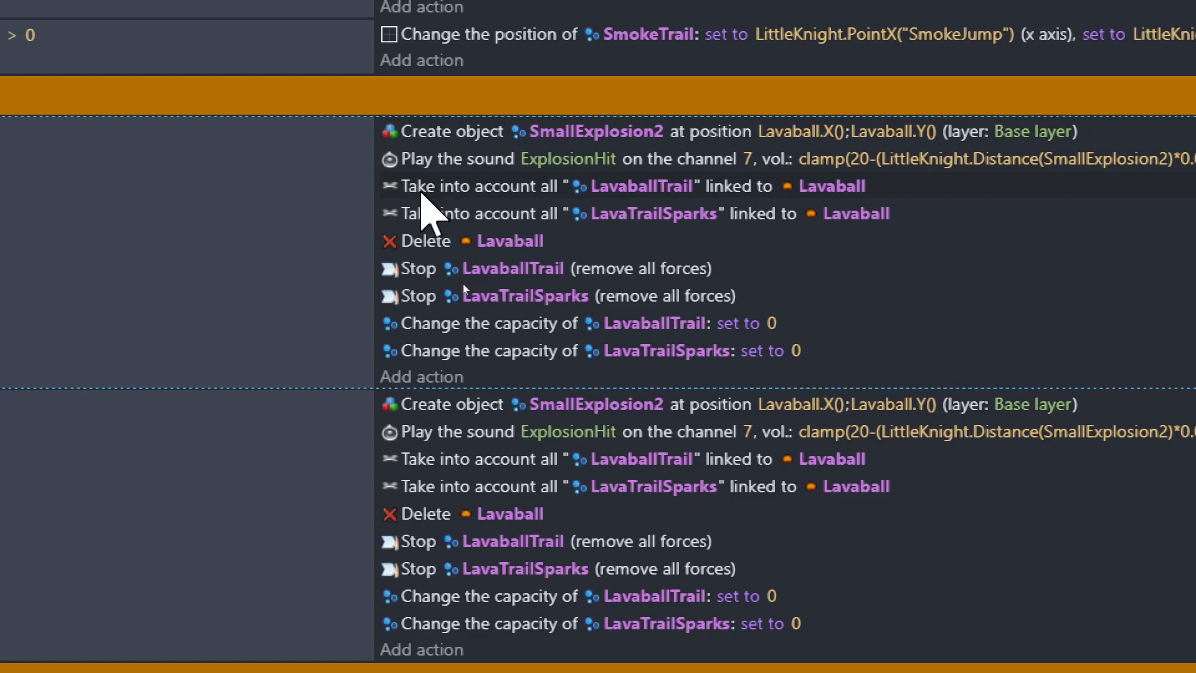
click(418, 213)
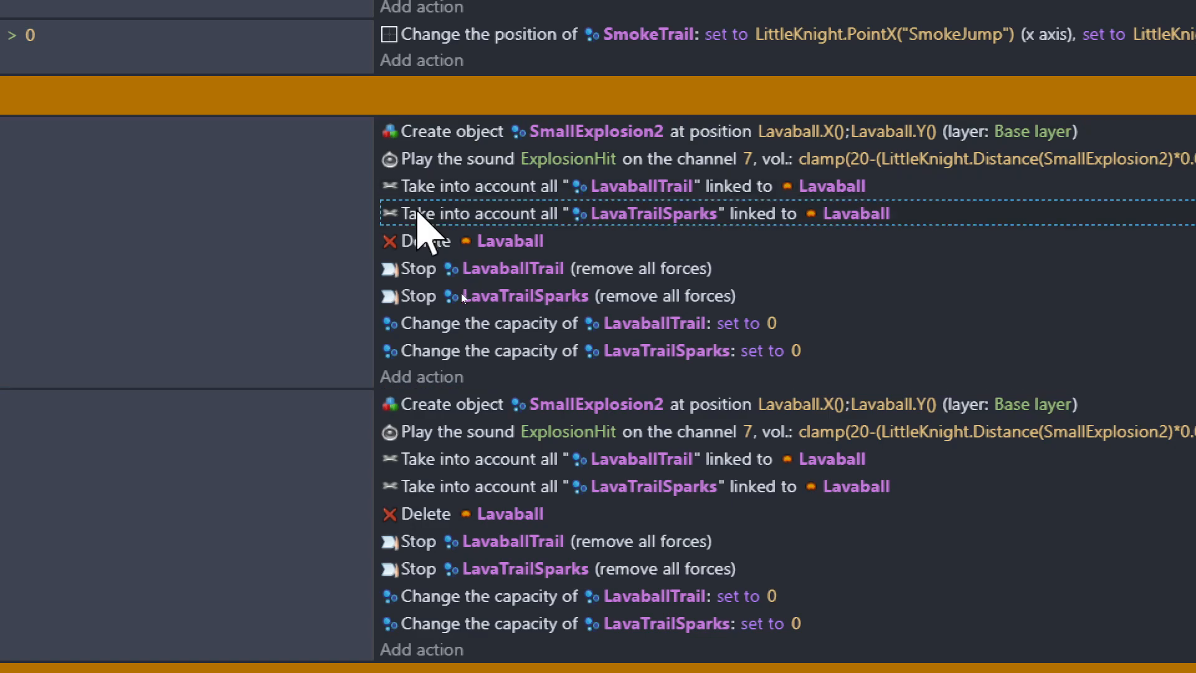
click(429, 191)
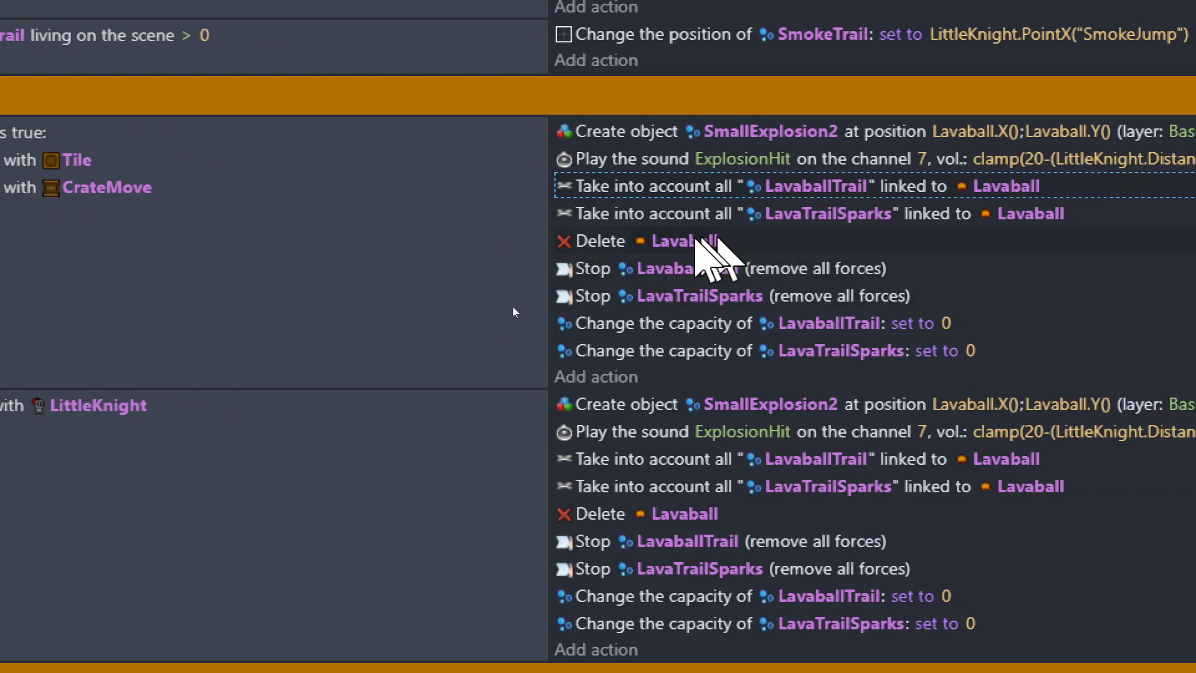
Inspect the same collision event's actions that stop the trail particles and change their capacity.
click(595, 269)
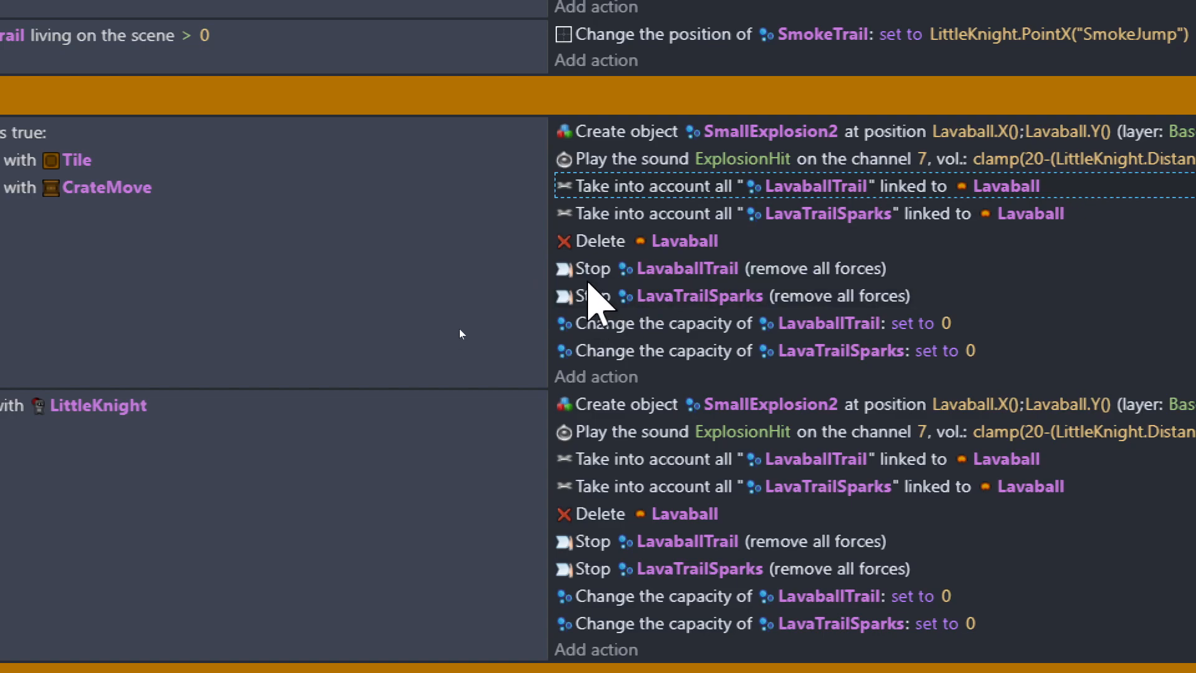
click(592, 297)
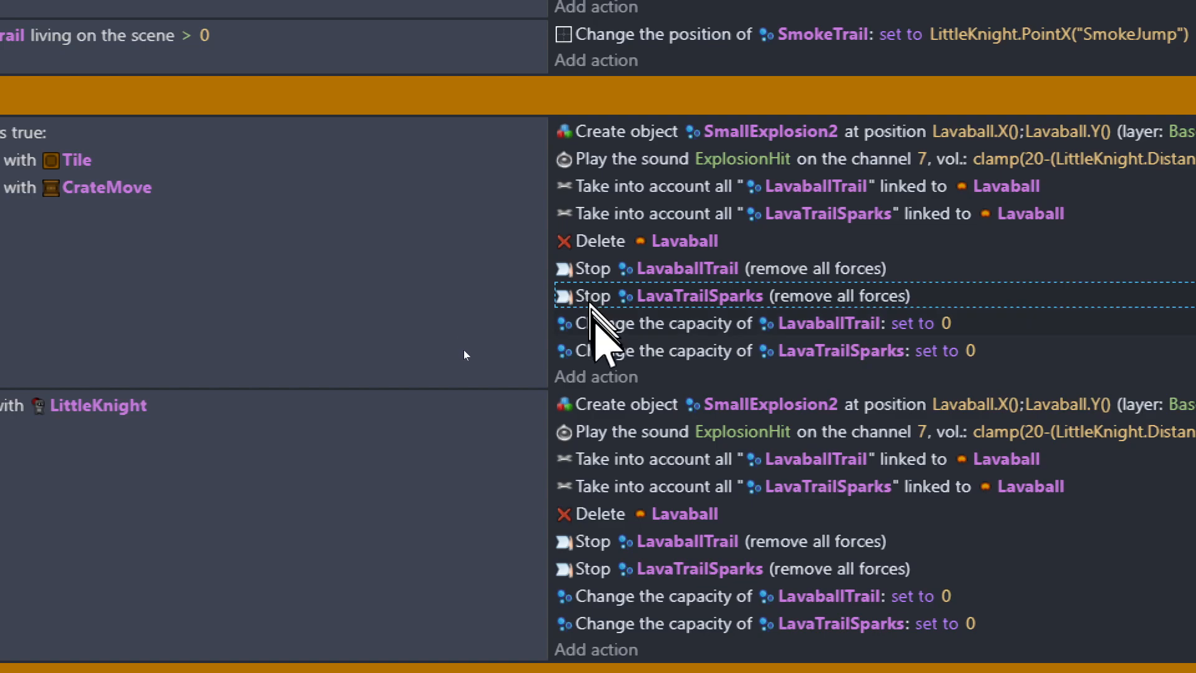
click(689, 323)
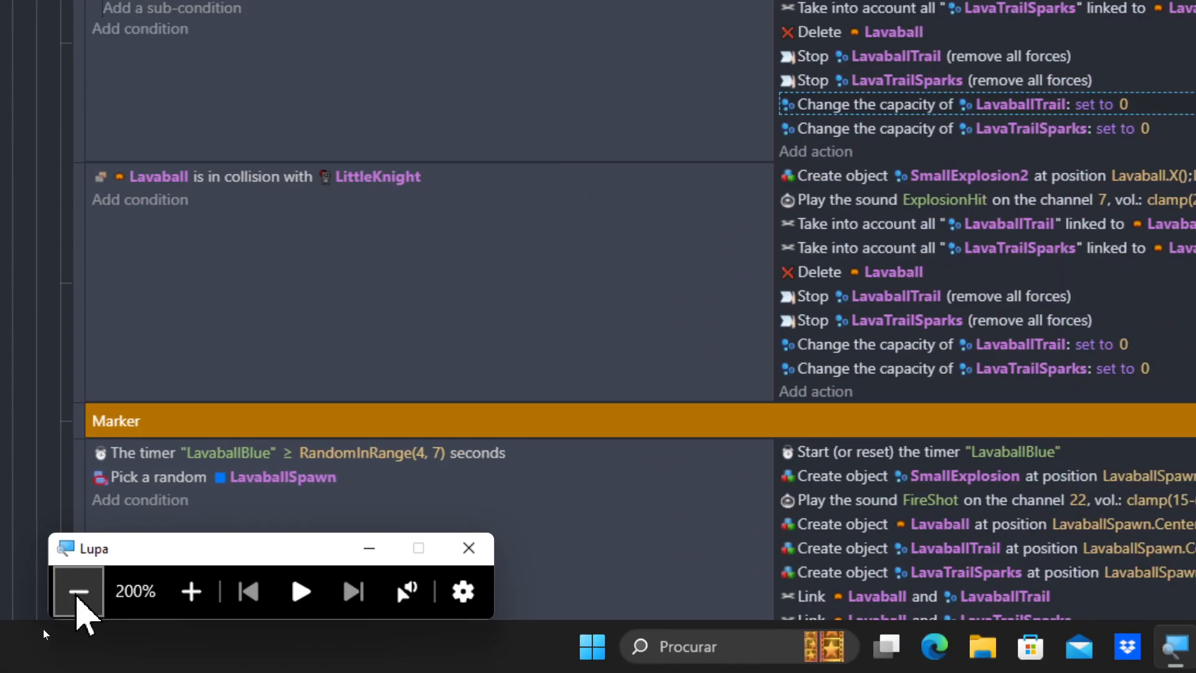
Reduce the screen magnification to 100%, and launch a preview of Level02.
click(89, 581)
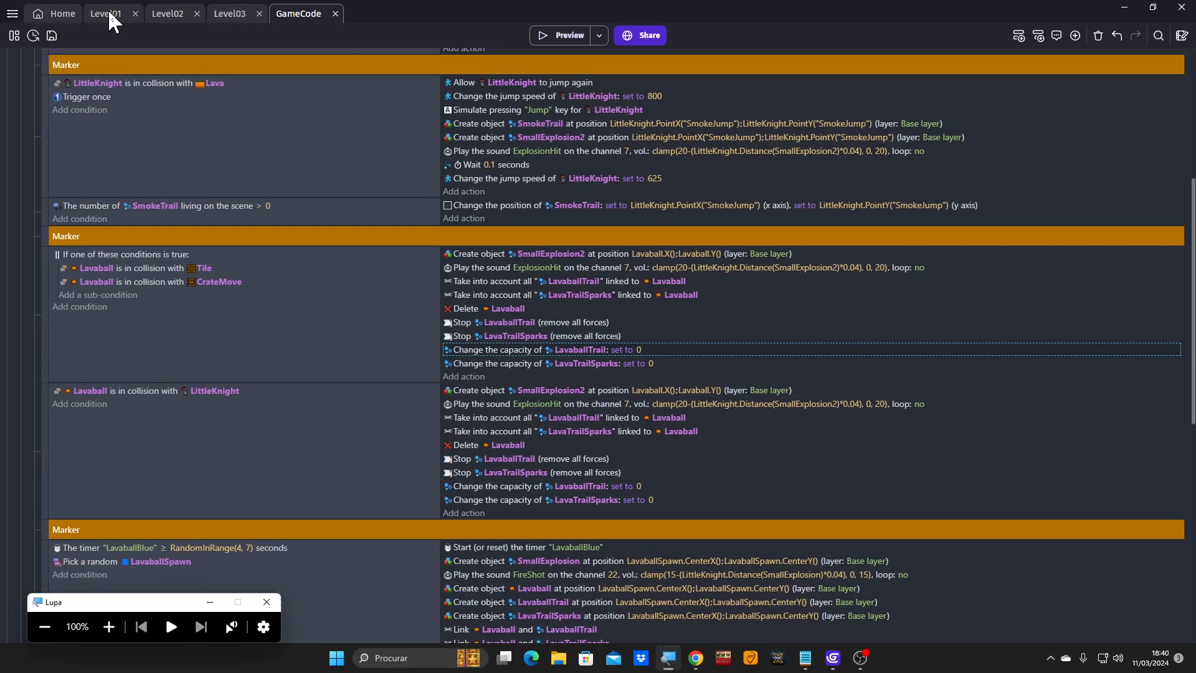
click(161, 9)
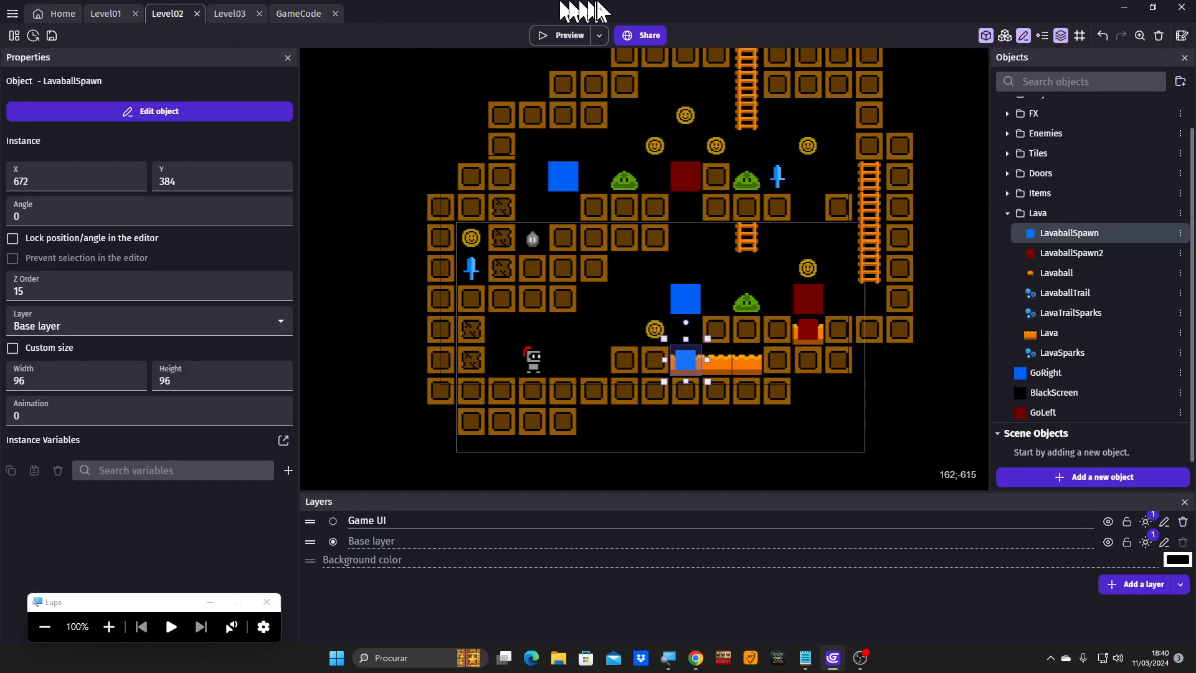
click(545, 32)
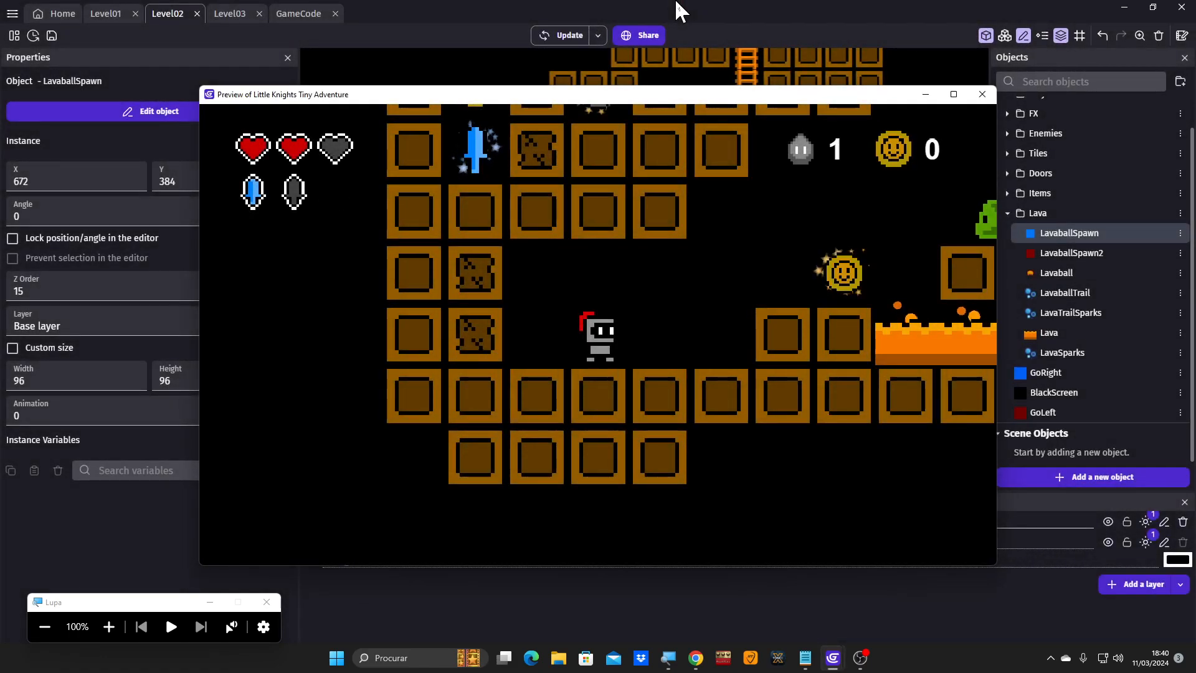
Playtest the Level02 lava section by jumping the knight over the lava, attacking the slime, and moving back toward the small lava pool.
key(Right)
key(space)
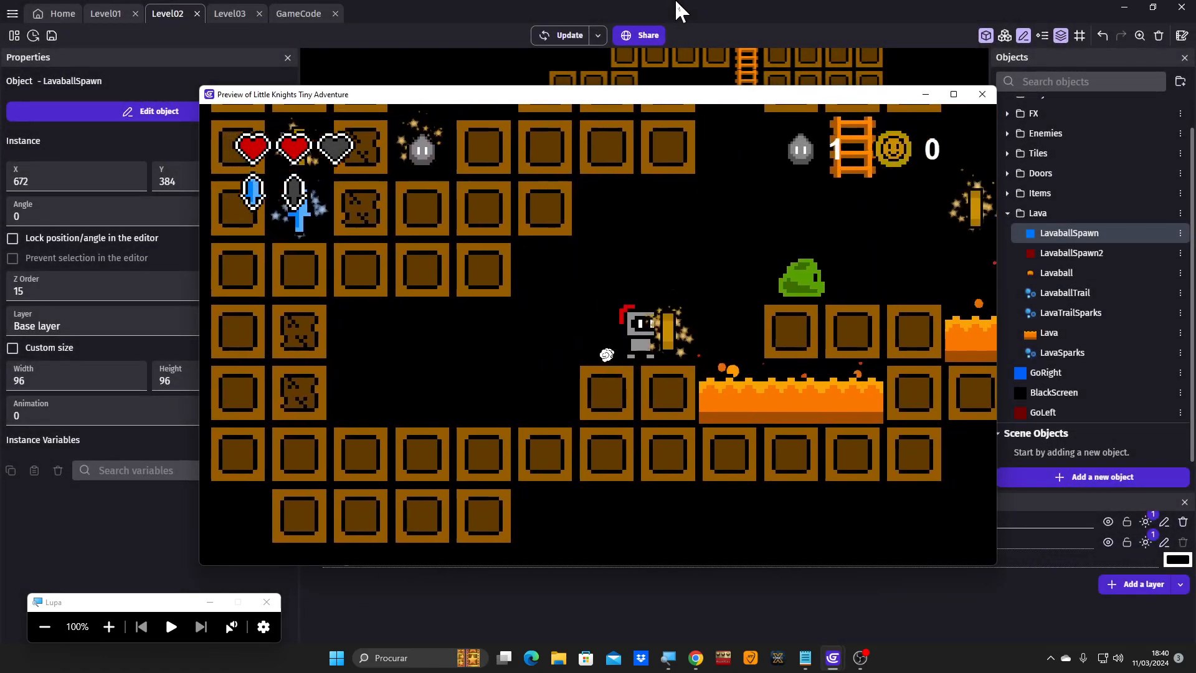
key(space)
key(Right)
key(x)
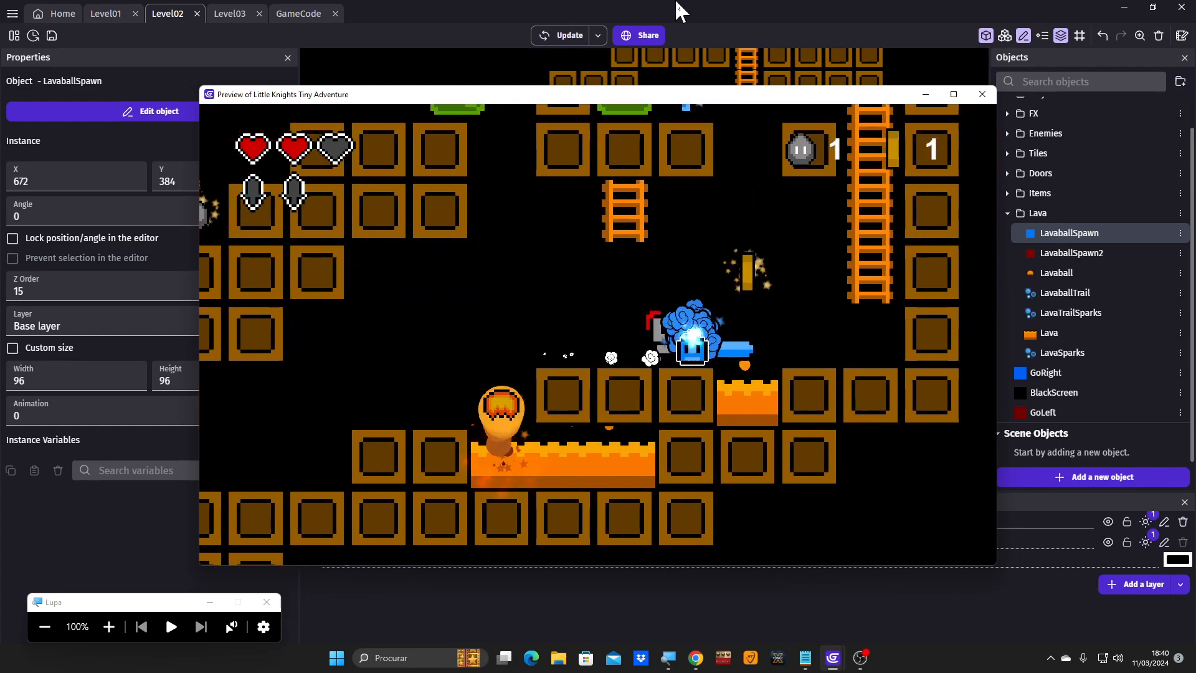
key(Left)
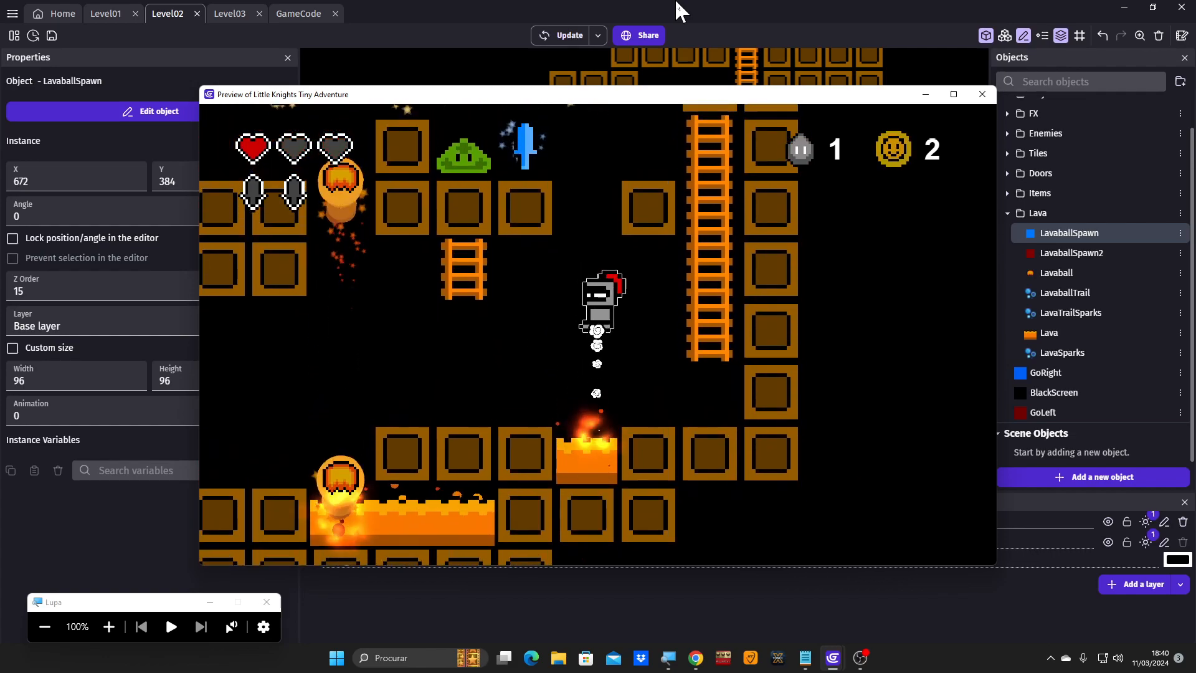
Playtest the knight against the lavaballs by moving between both lava pools, and climb the long ladder to the upper platform.
key(Left)
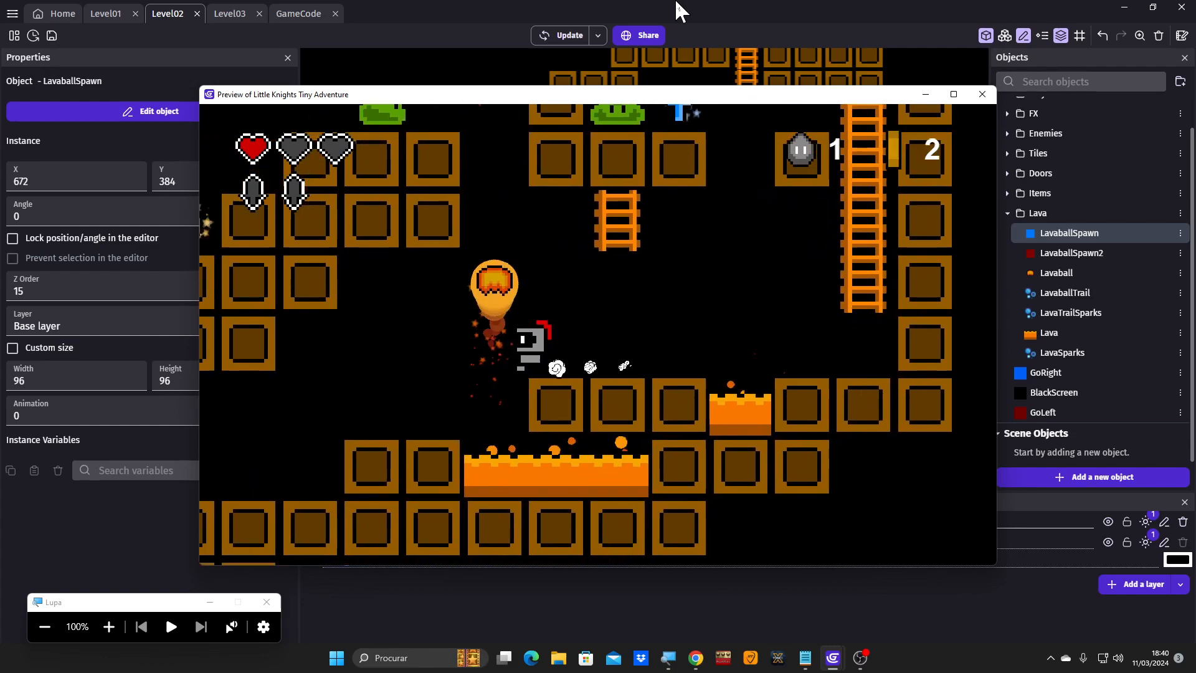
key(Right)
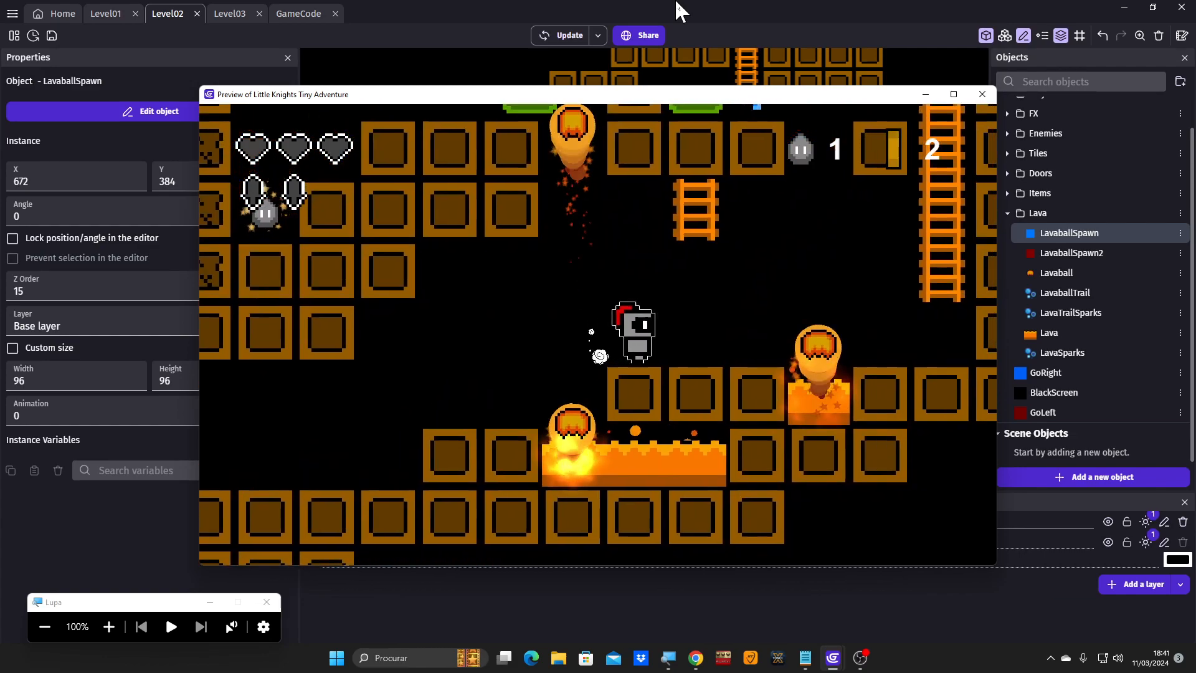
key(Right)
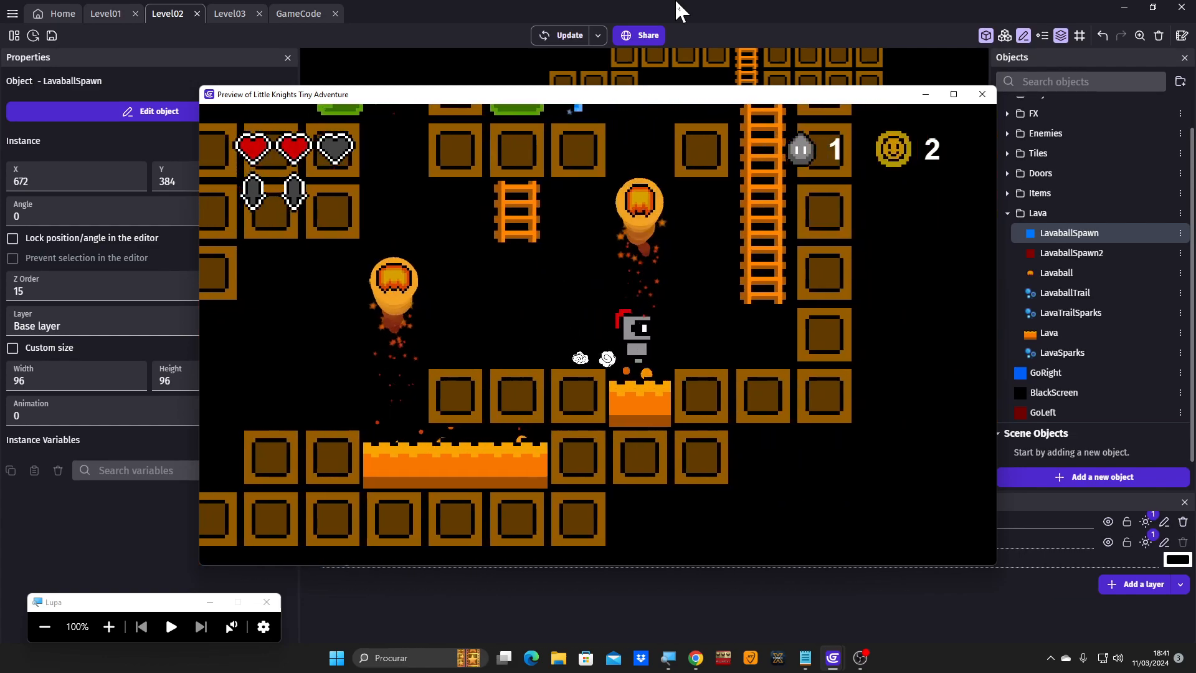
key(Right)
key(space)
key(Up)
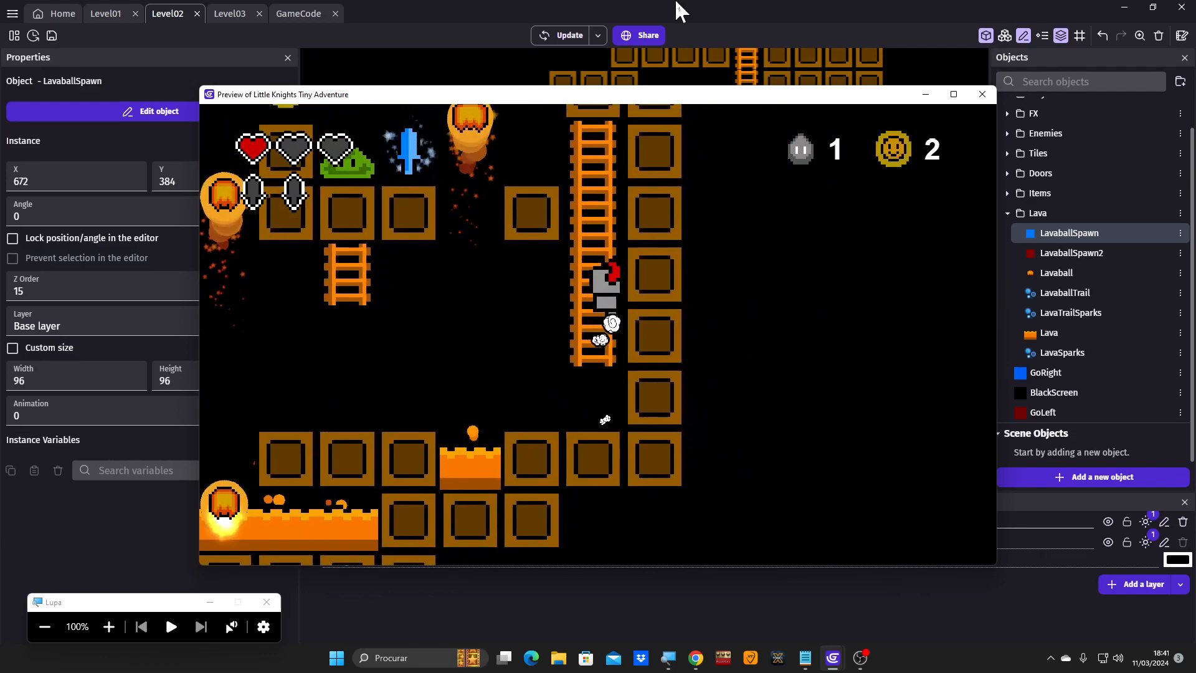
key(Up)
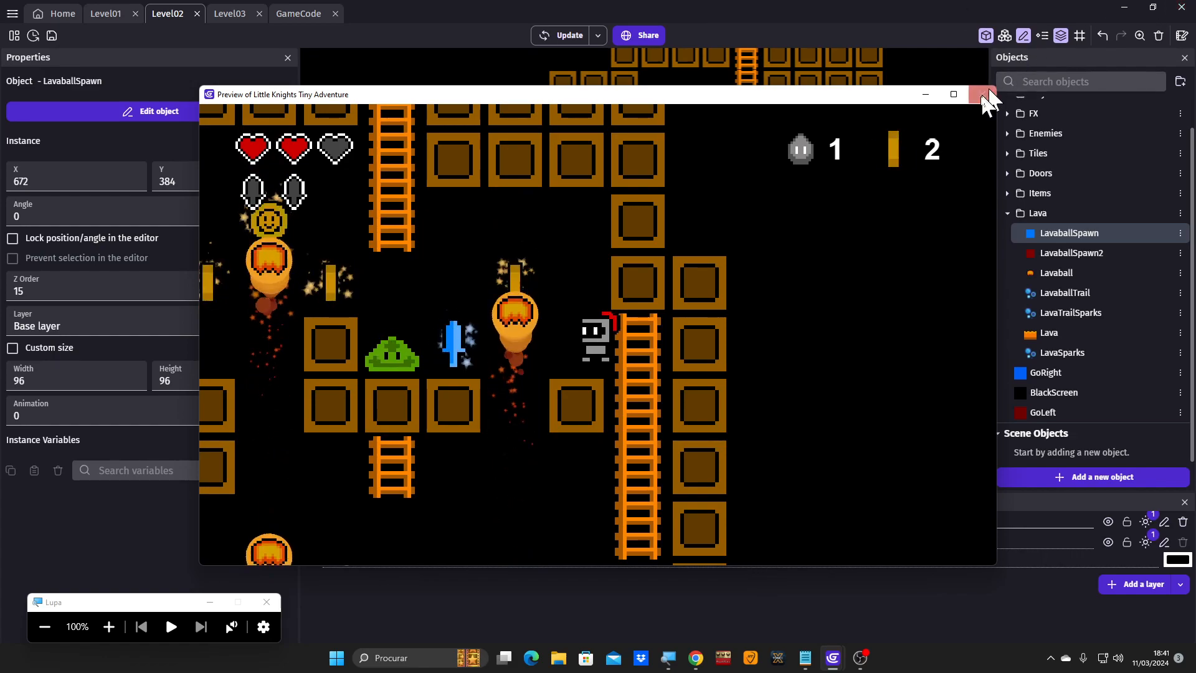
Maximize the preview, jump the knight across the lavaball gap to collect the coin and blue sword, and close the preview.
click(954, 94)
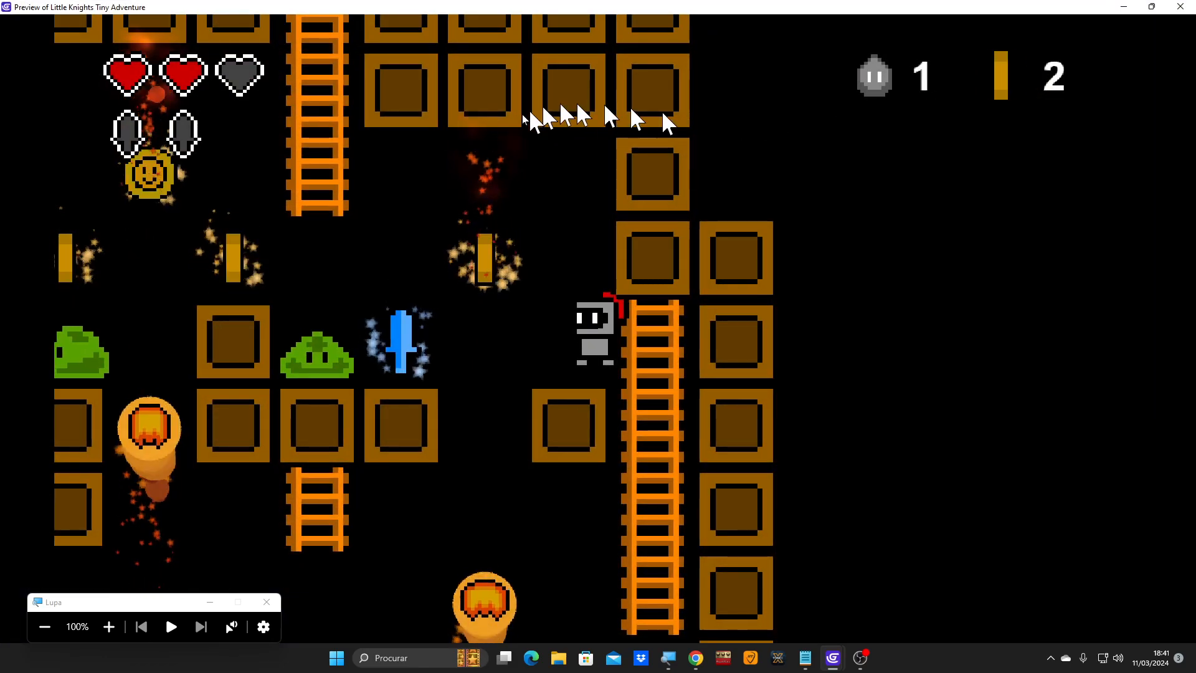
key(Left)
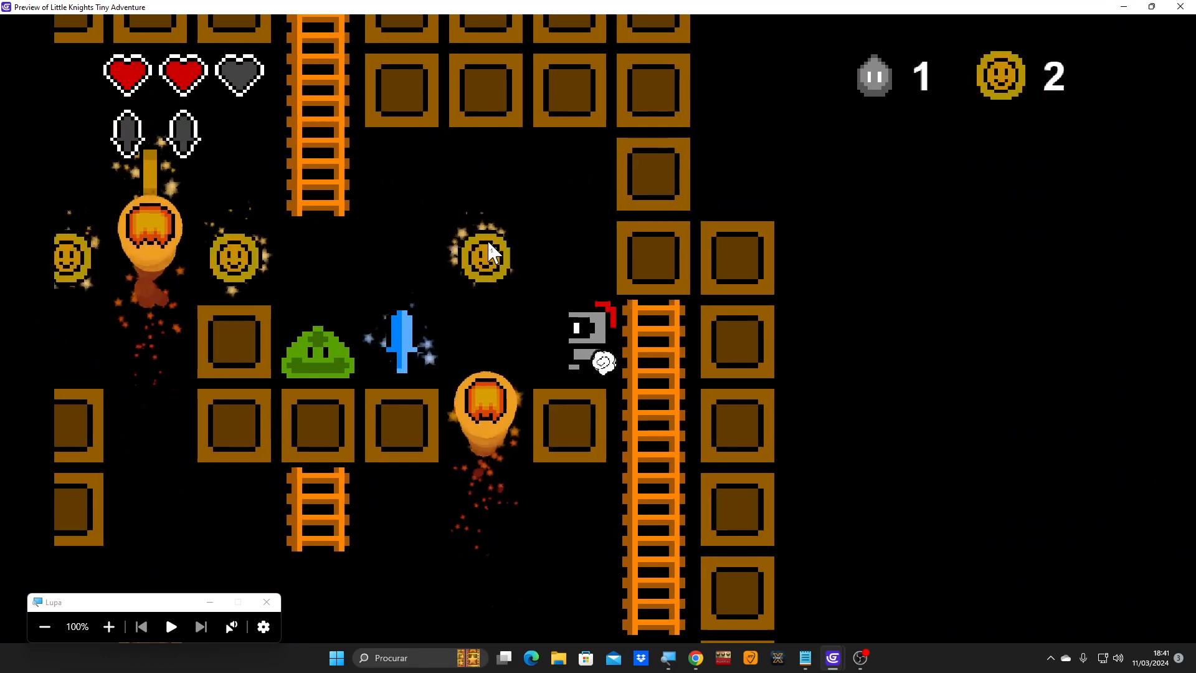
key(space)
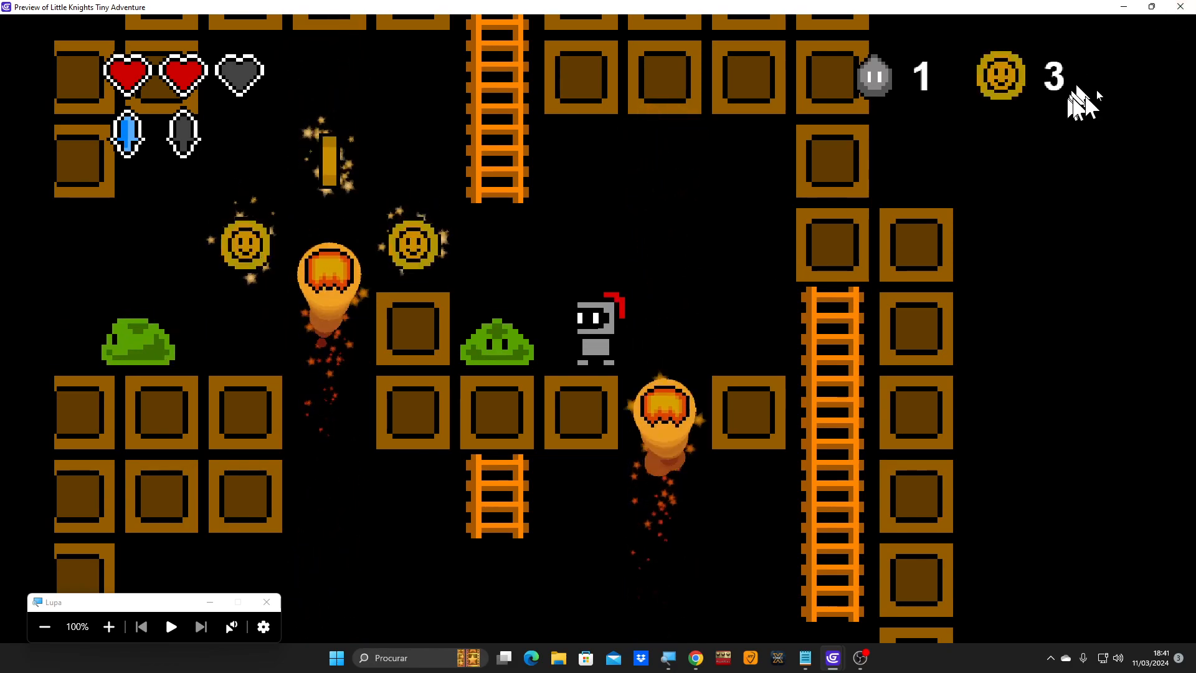
click(1181, 7)
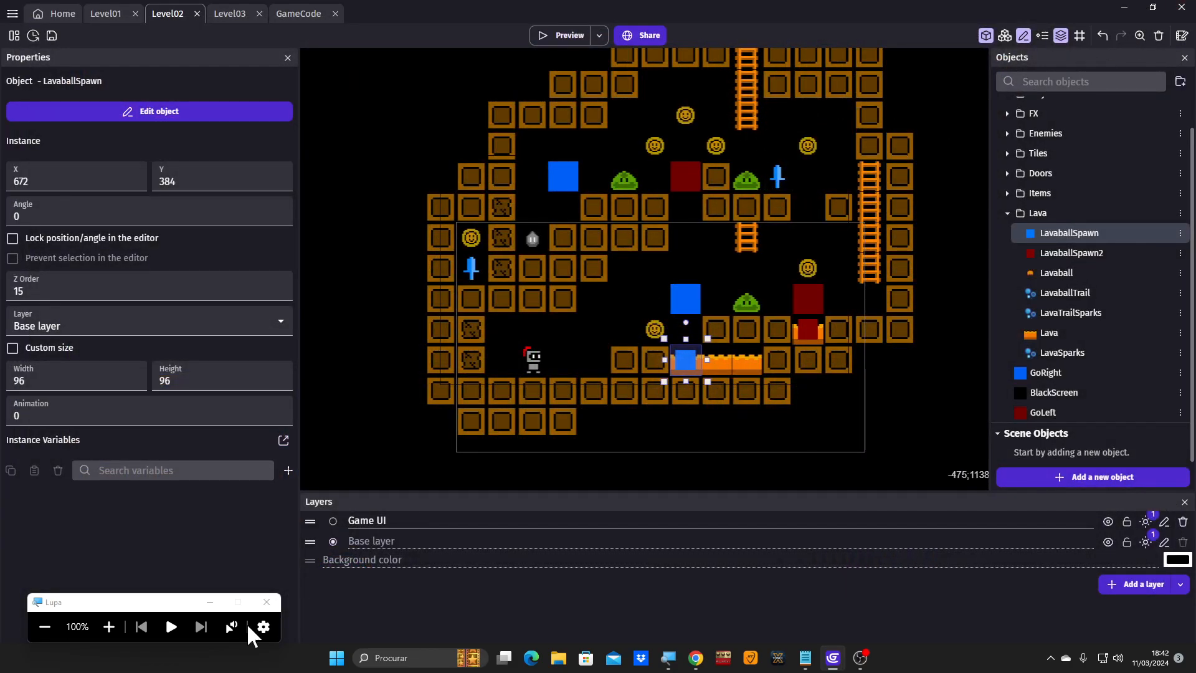
Increase the screen magnification to 200%, review the LavaballTrail particle settings, and close them without applying changes.
click(108, 626)
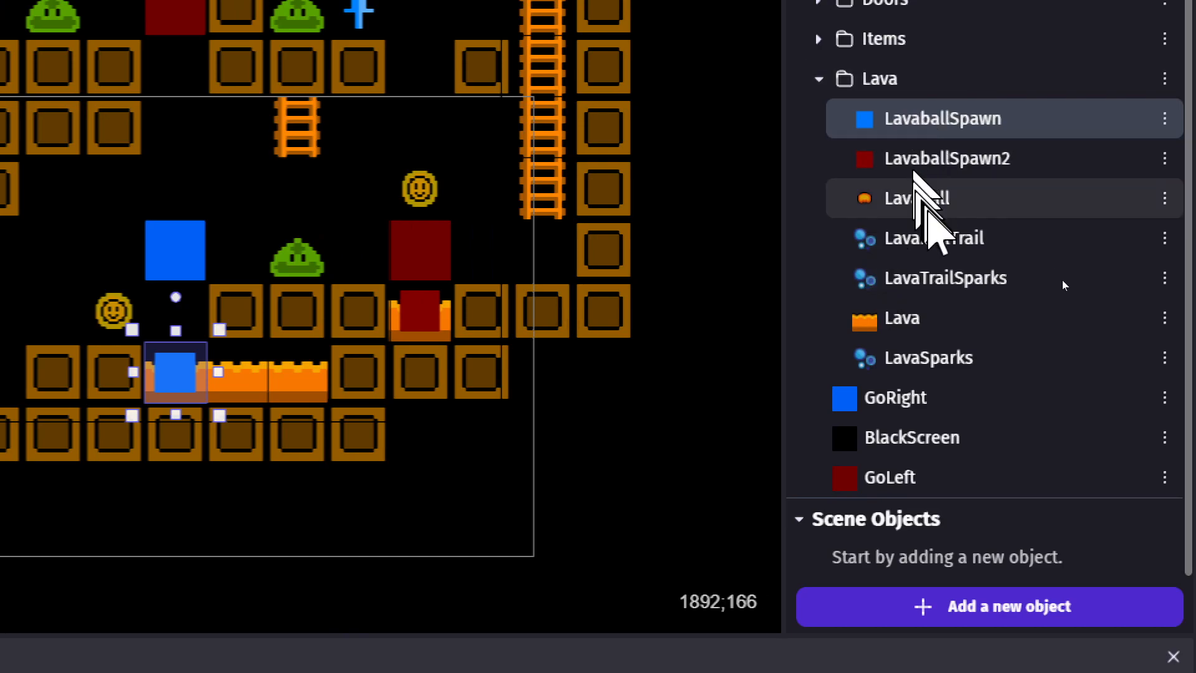
double_click(898, 240)
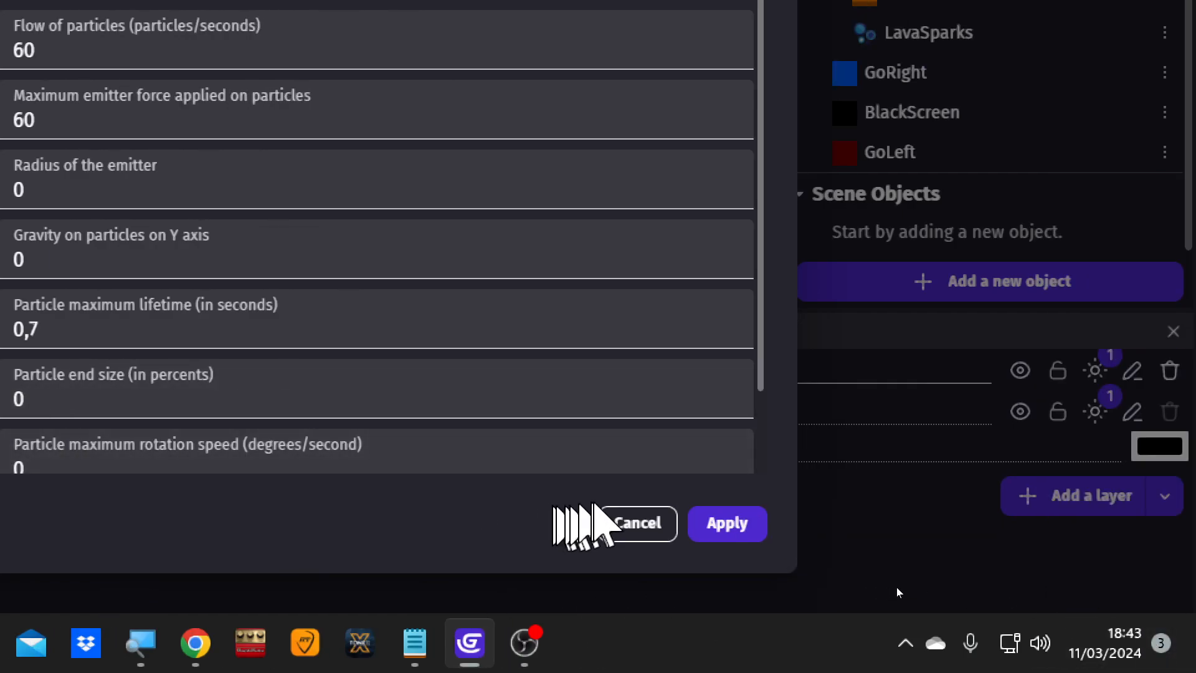
click(628, 523)
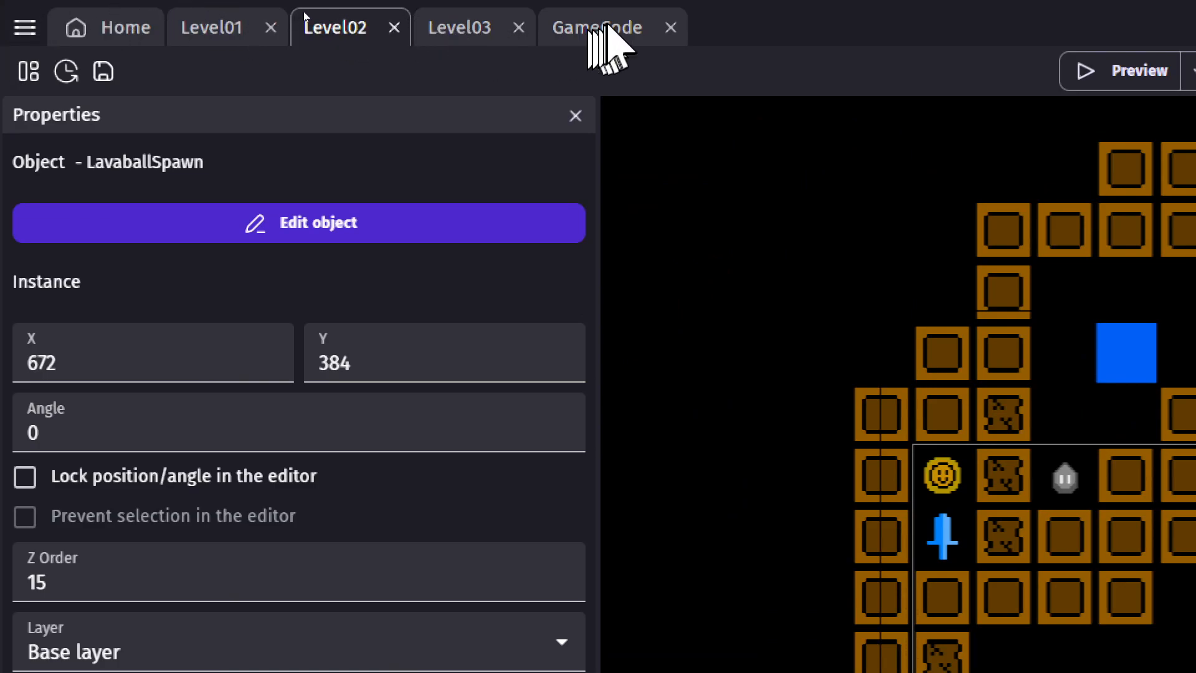
Review the GameCode lava events, from the scene-start timers through the Lavaball collisions to the LavaballBlue timer, returning to the LittleKnight and Lava collision.
click(609, 28)
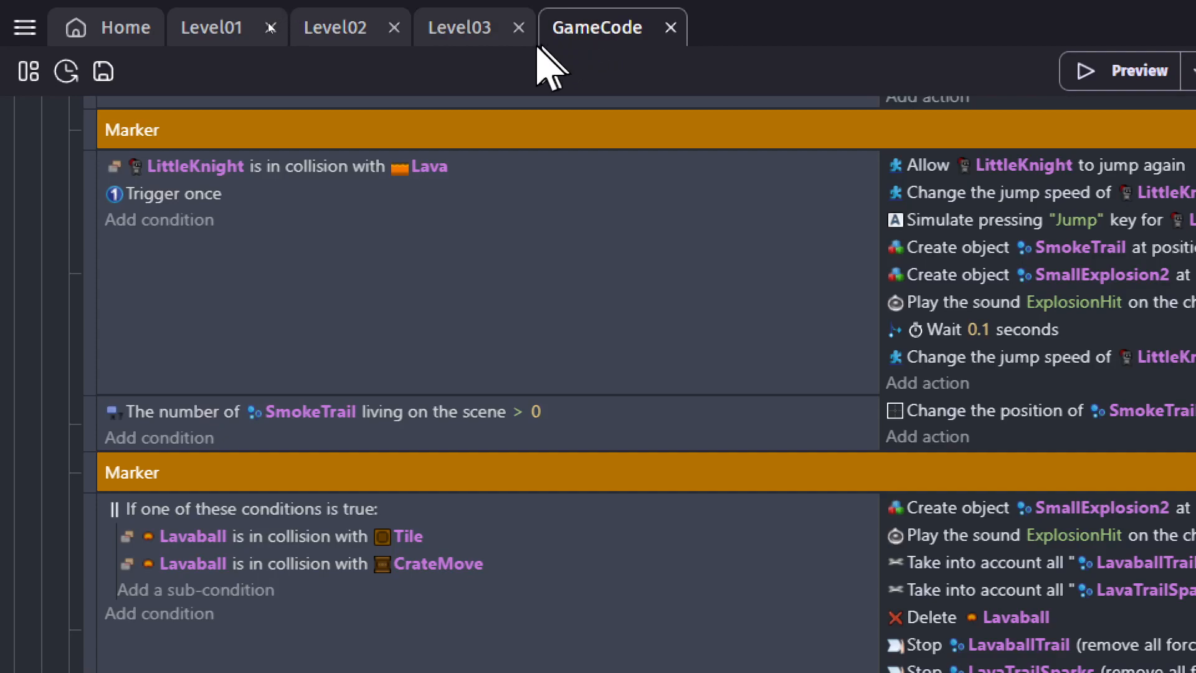
scroll(19, 279, up, 6)
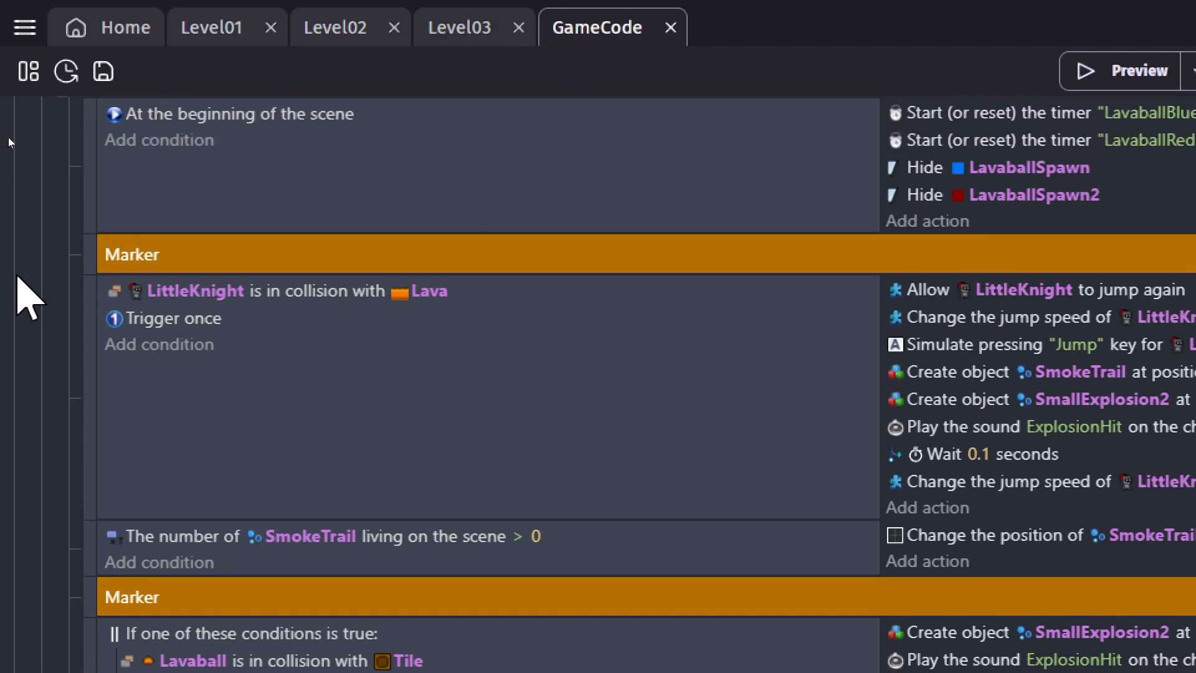
scroll(19, 279, down, 4)
scroll(18, 279, down, 8)
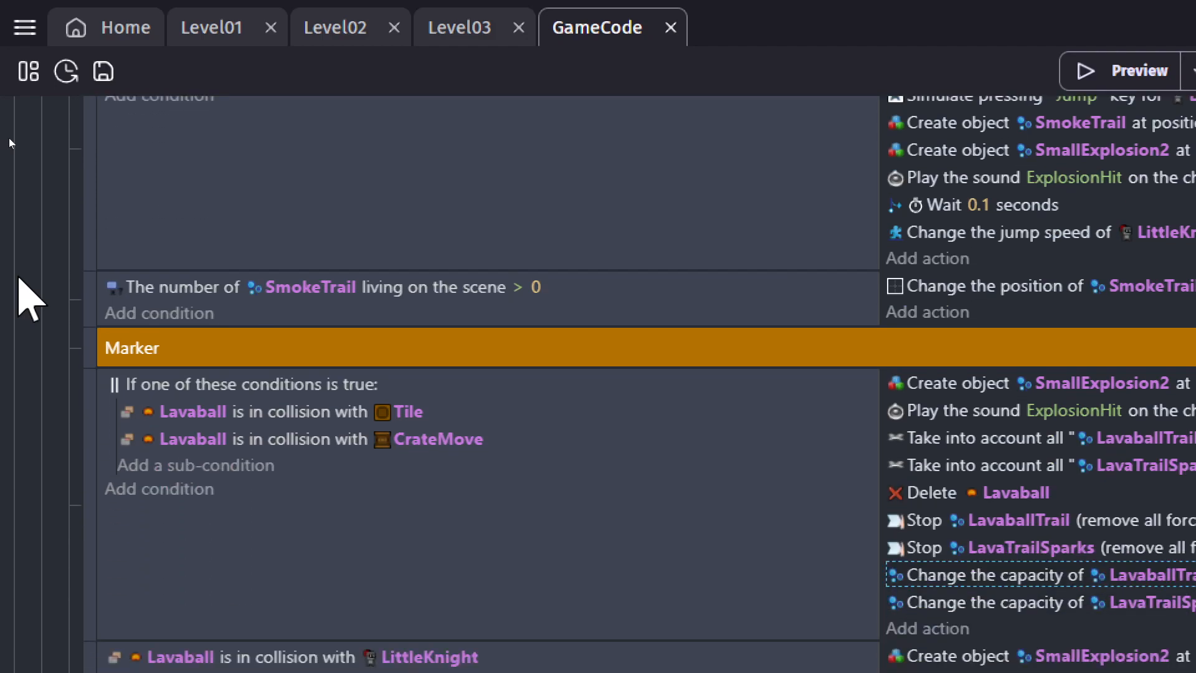
scroll(19, 279, down, 6)
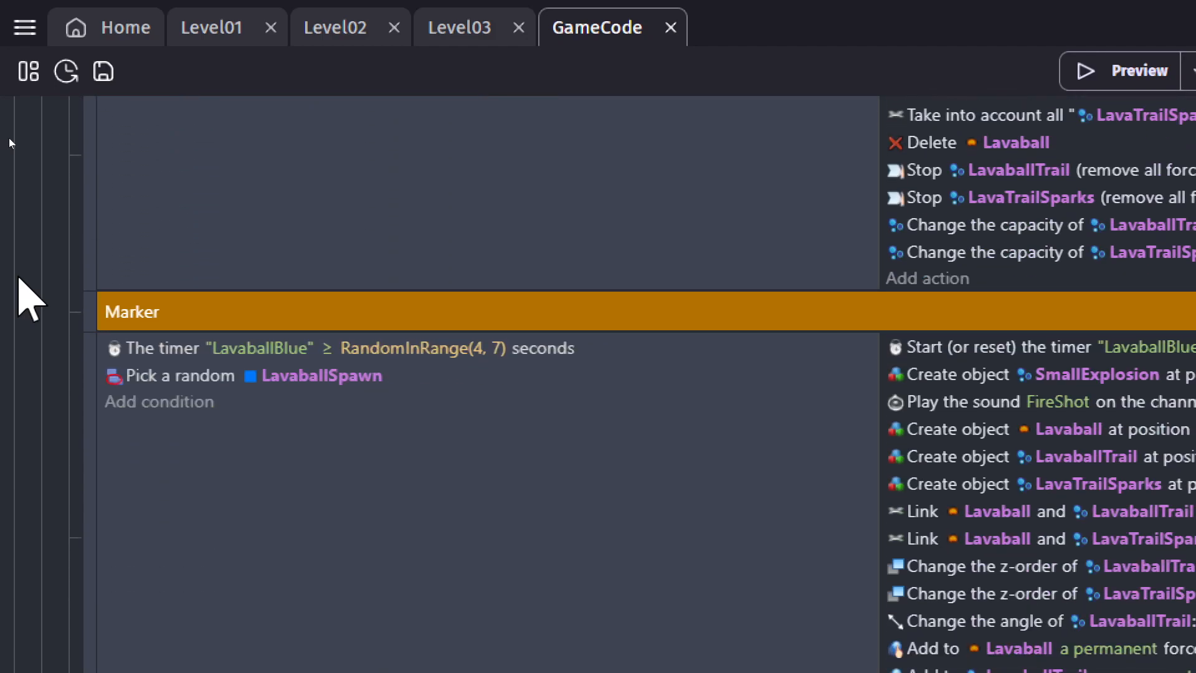
scroll(19, 279, up, 4)
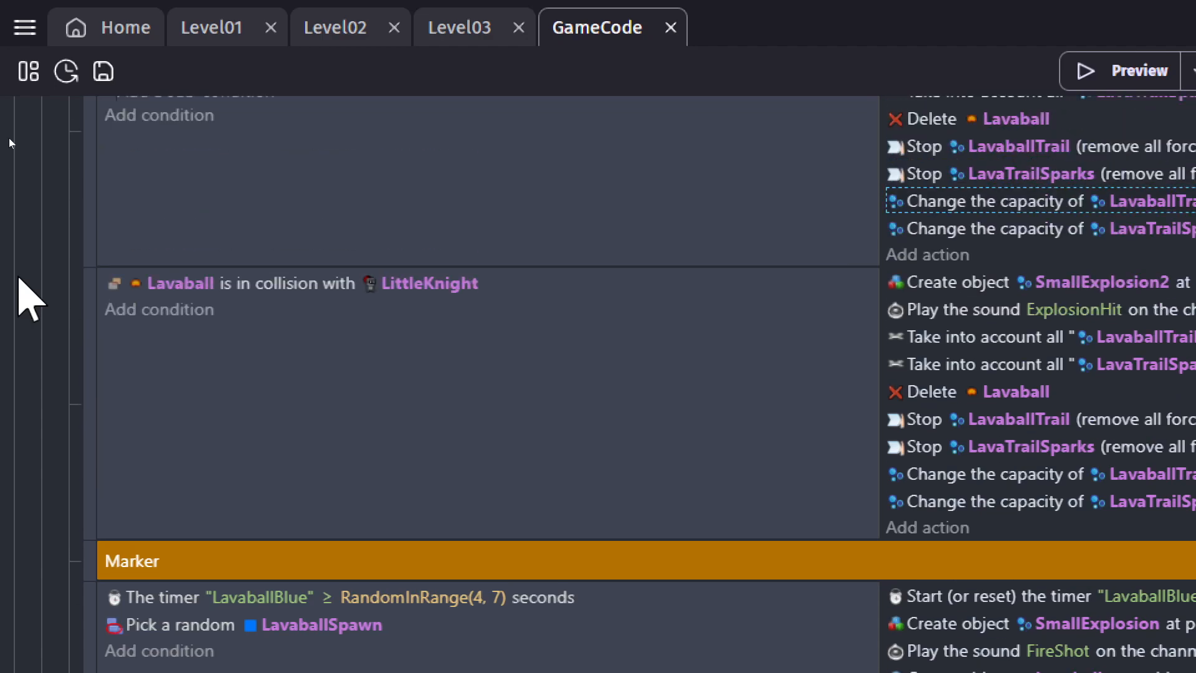
scroll(19, 279, up, 4)
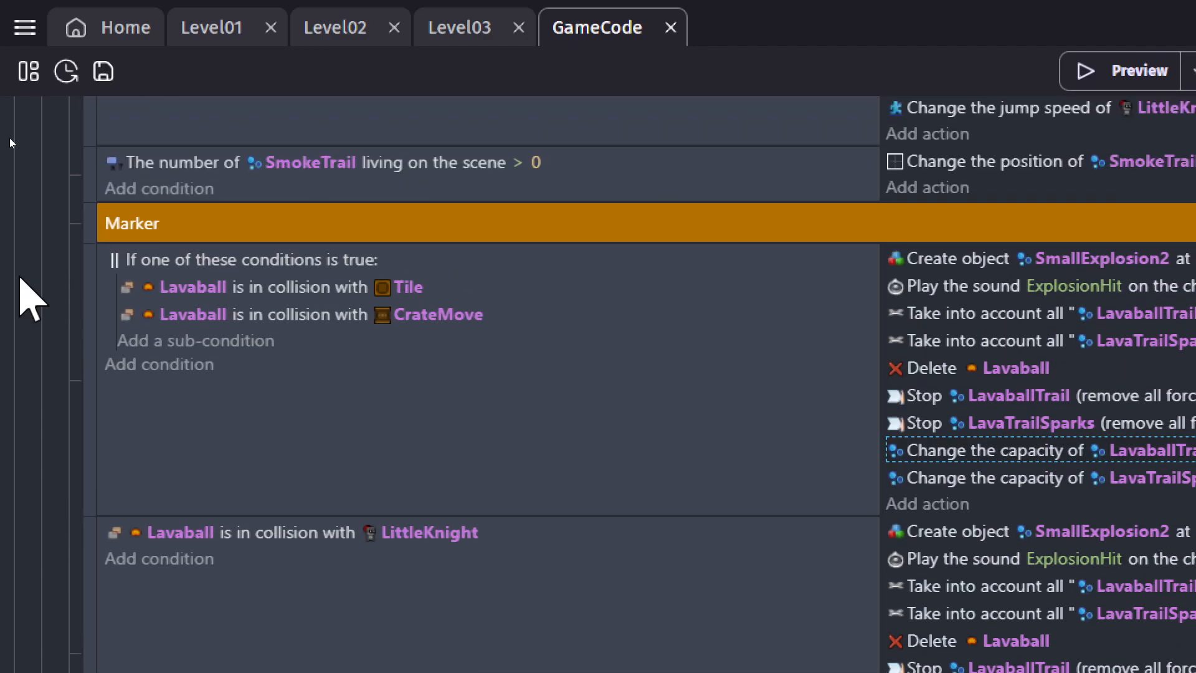
scroll(19, 279, up, 2)
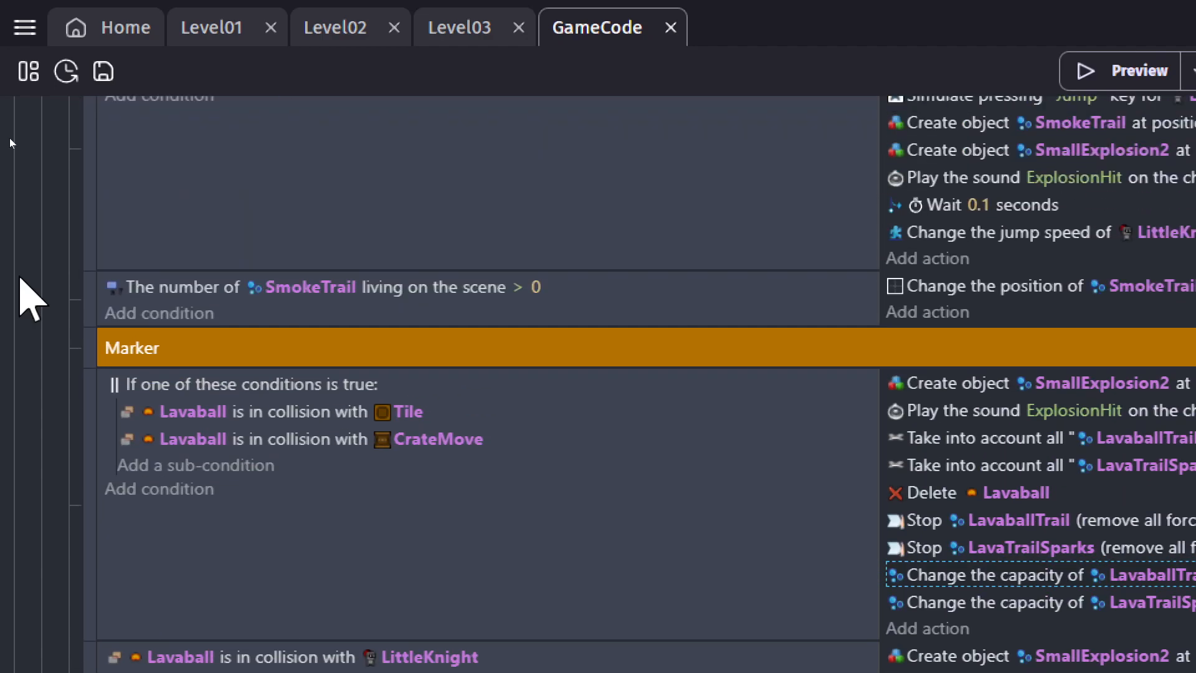
scroll(18, 279, up, 2)
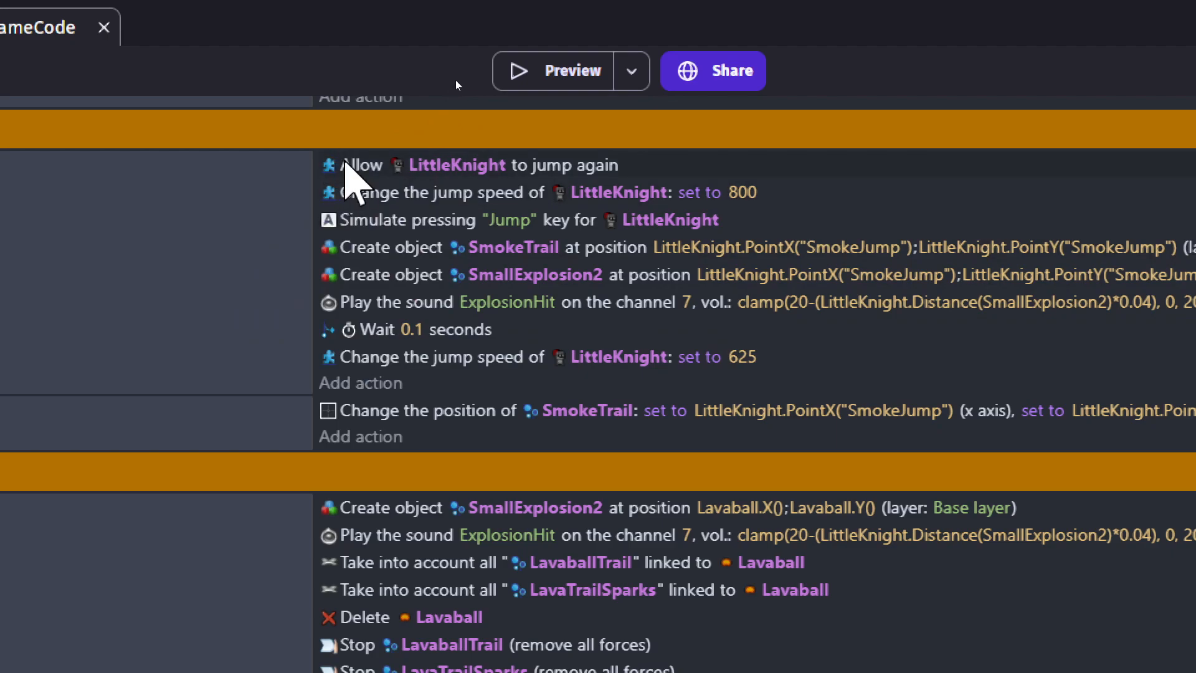
Inspect the LittleKnight and Lava collision actions that allow another jump, set the jump speed to 800, and simulate the Jump key.
click(349, 165)
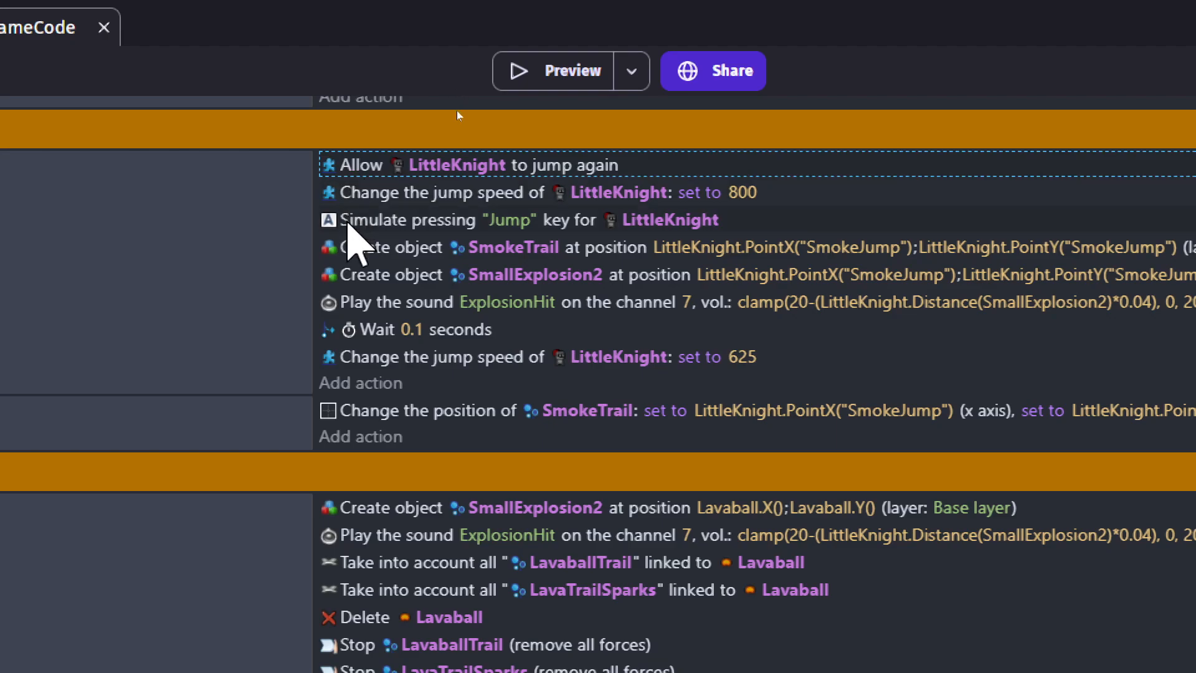
click(355, 190)
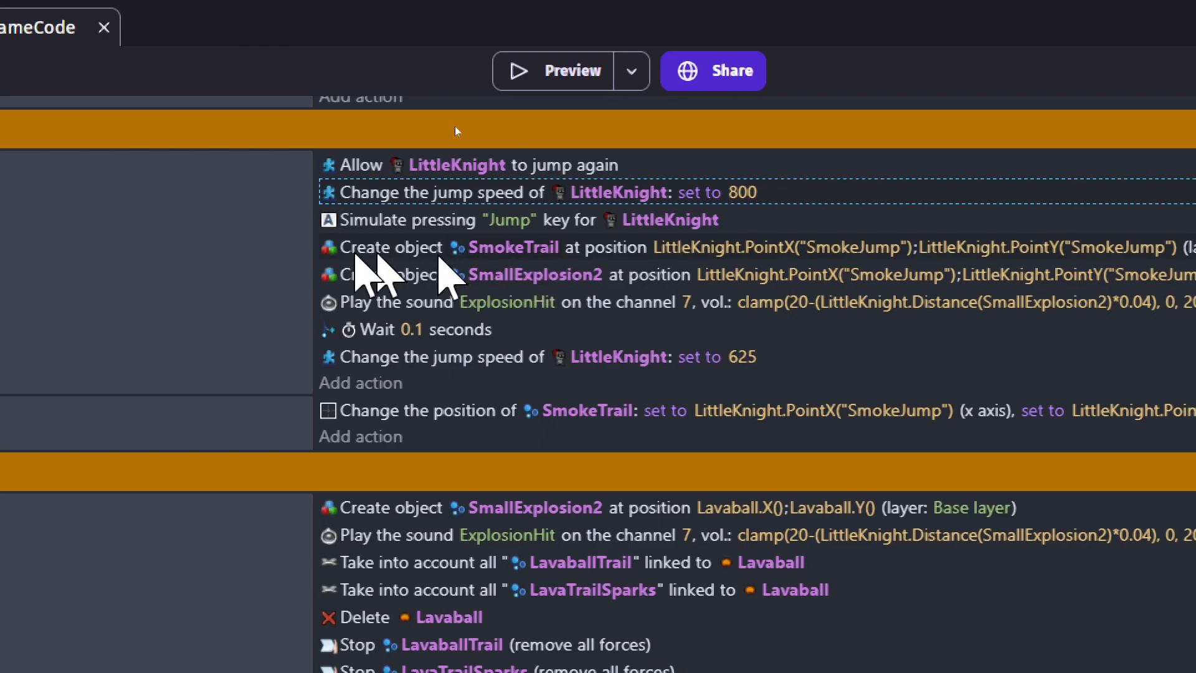
click(356, 221)
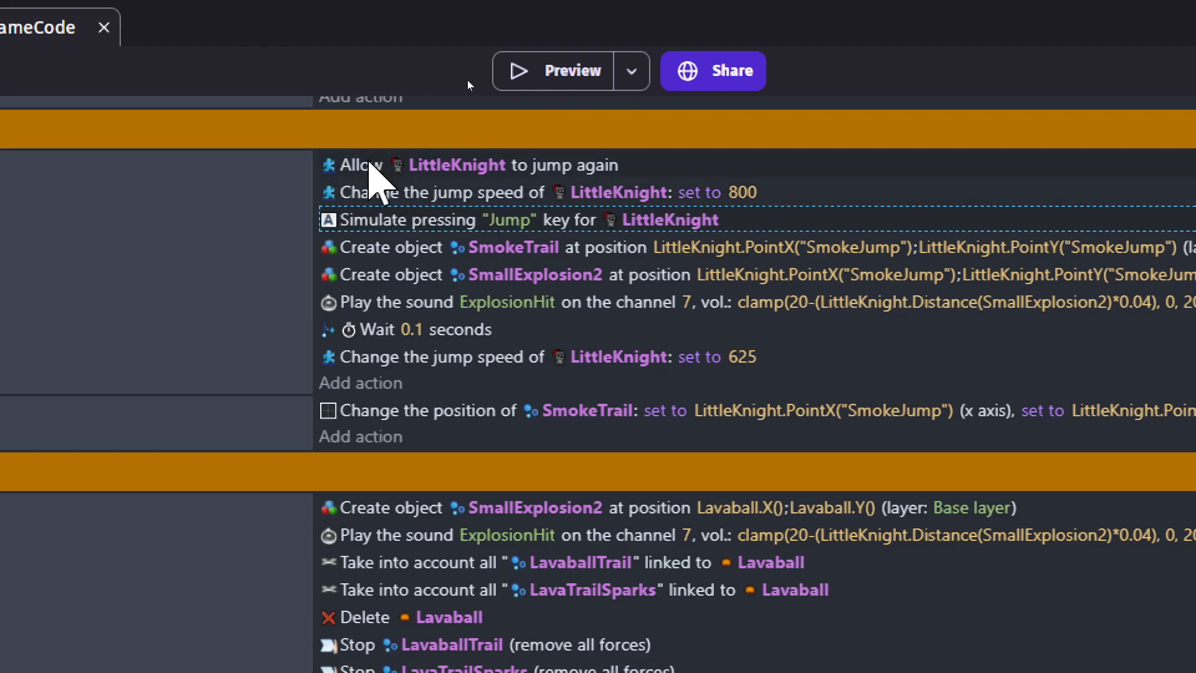
click(361, 196)
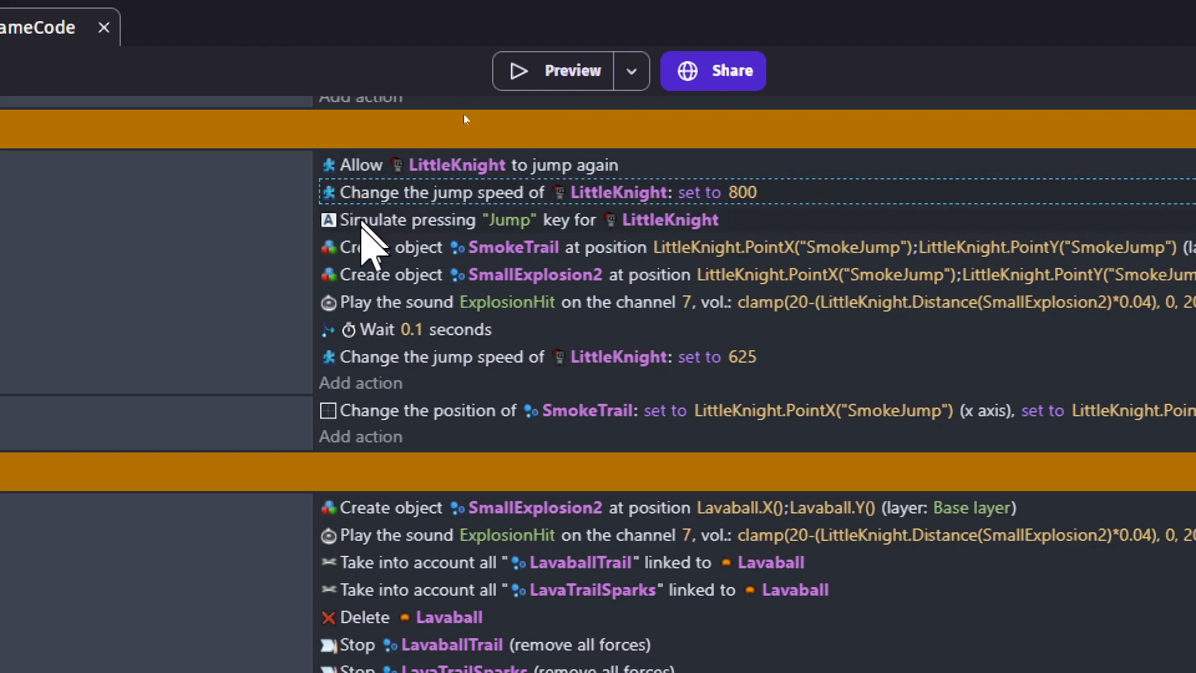
click(363, 222)
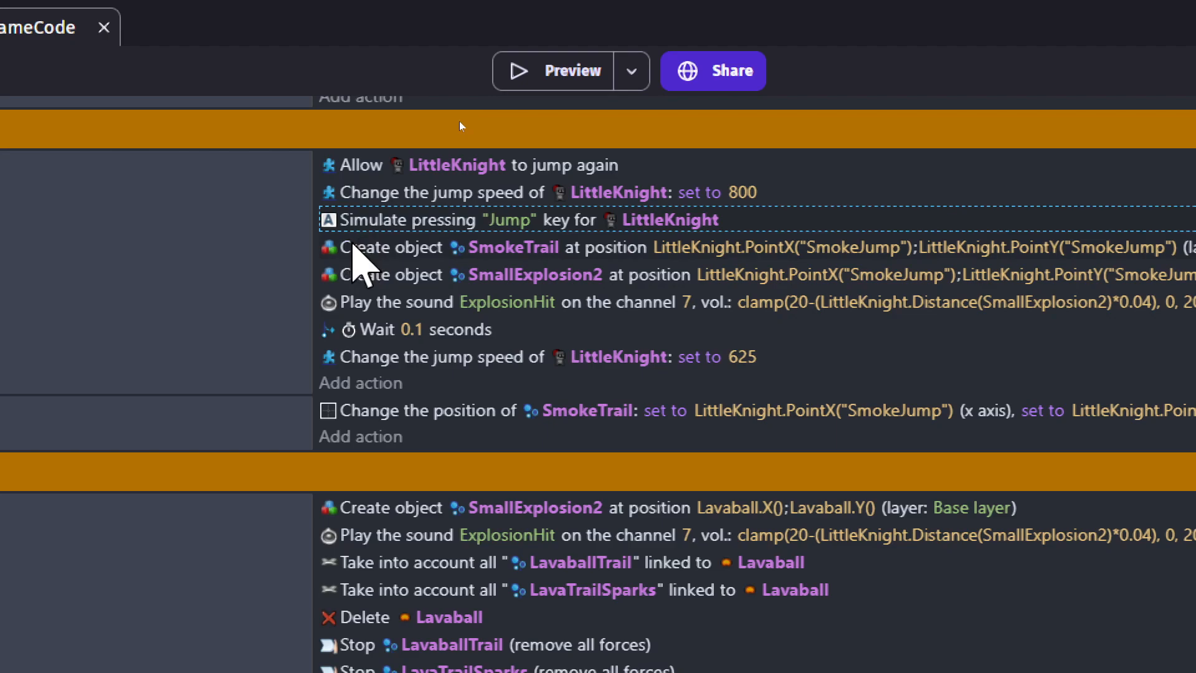
Inspect the collision's SmokeTrail, SmallExplosion2, wait and jump speed reset actions, and select the event that repositions SmokeTrail.
click(365, 249)
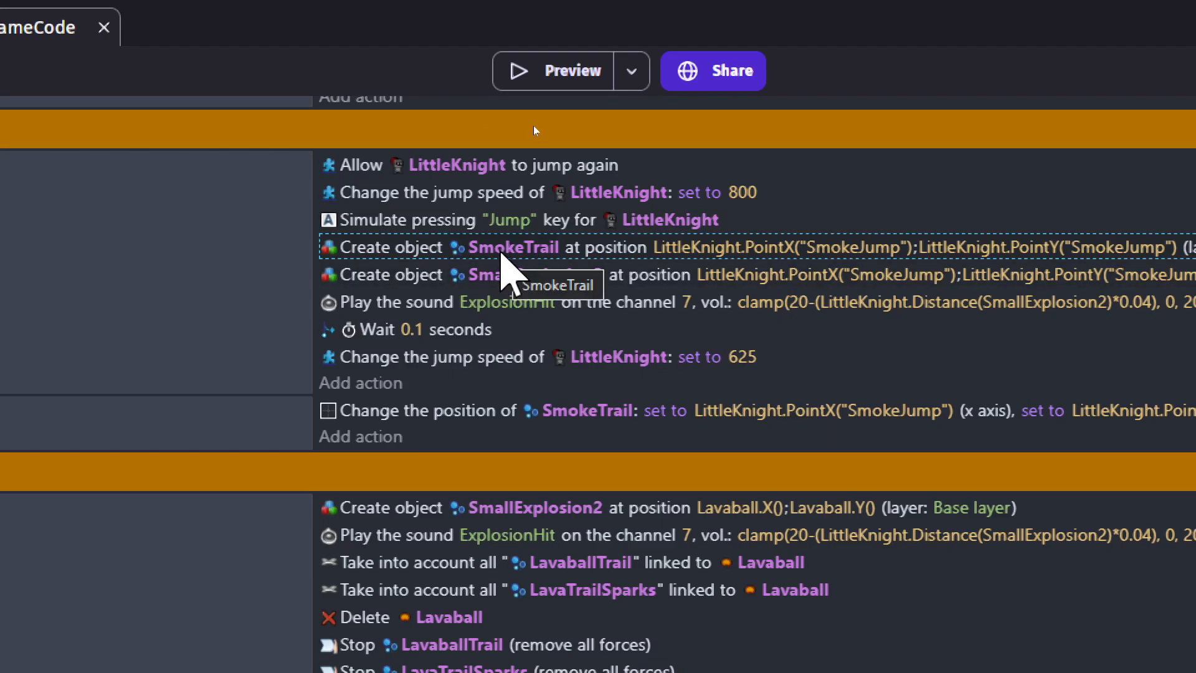
click(381, 282)
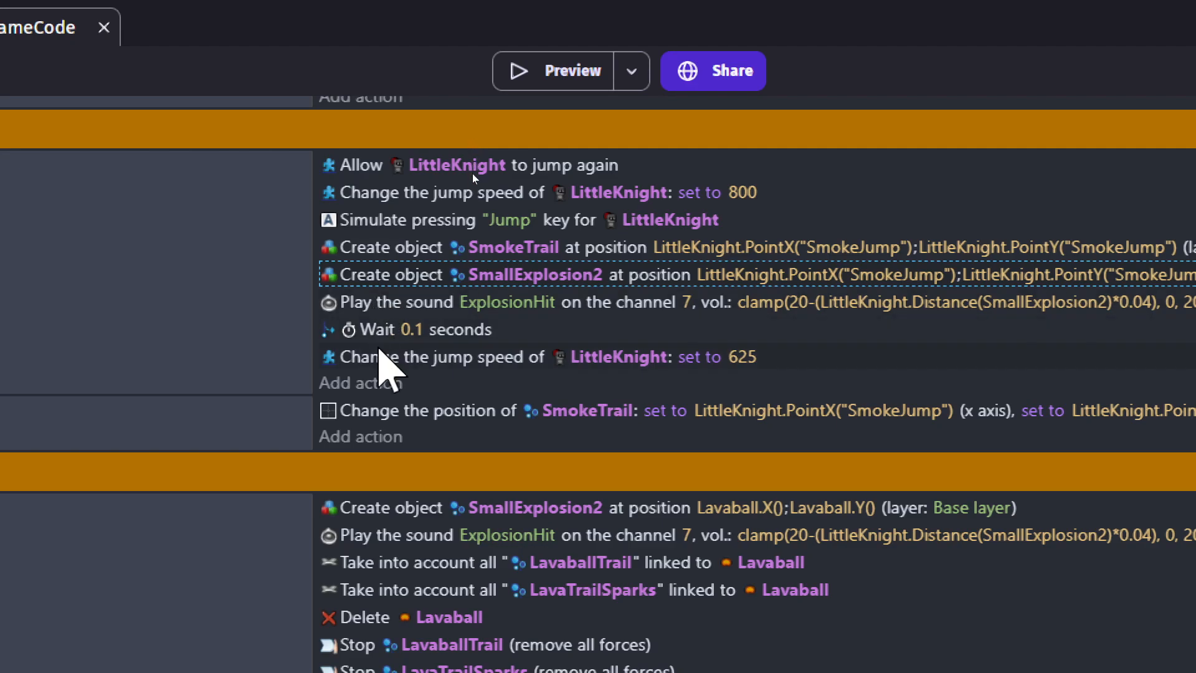
click(372, 336)
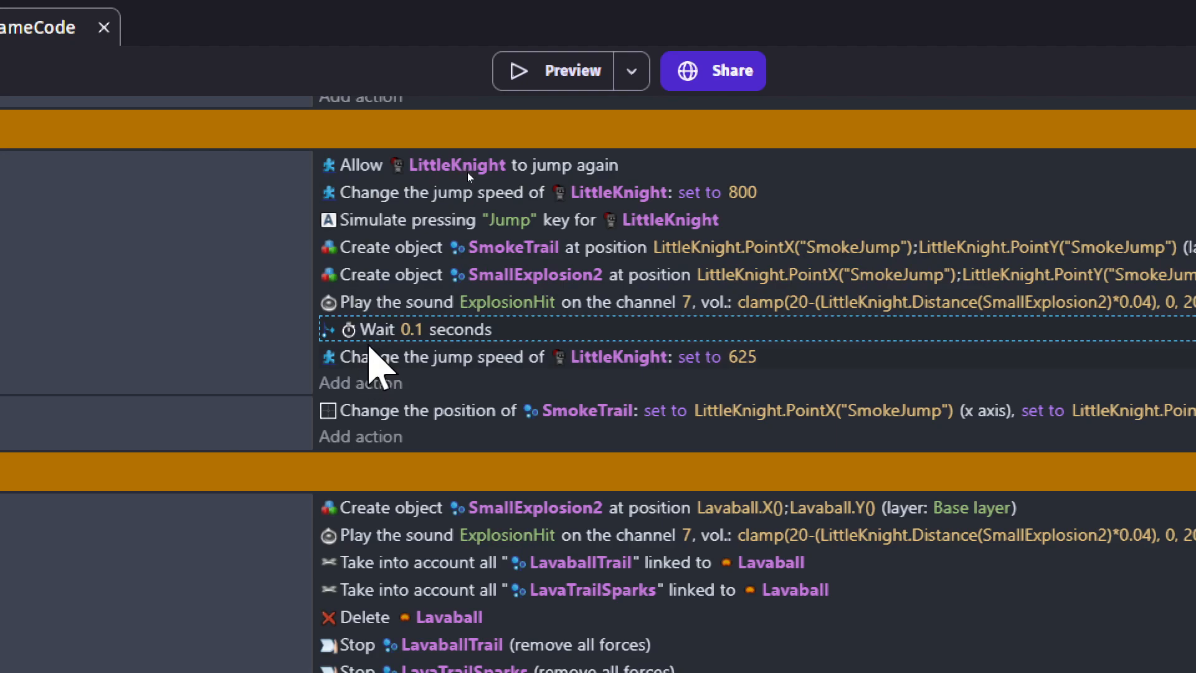
click(369, 357)
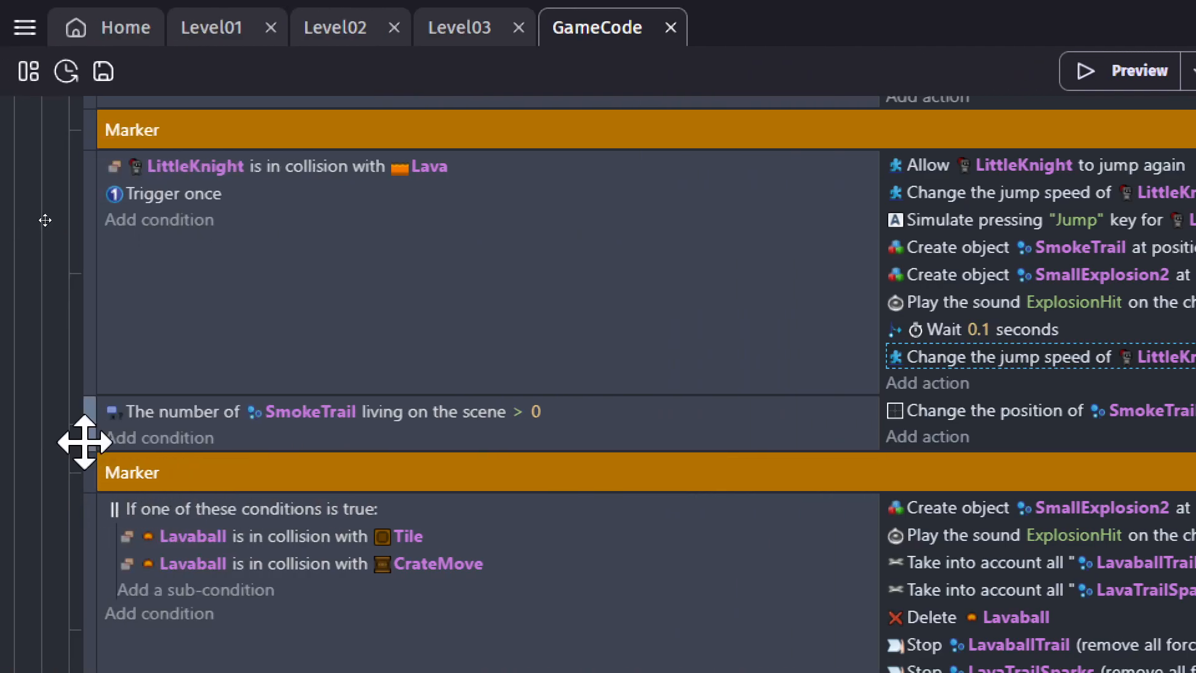
click(94, 423)
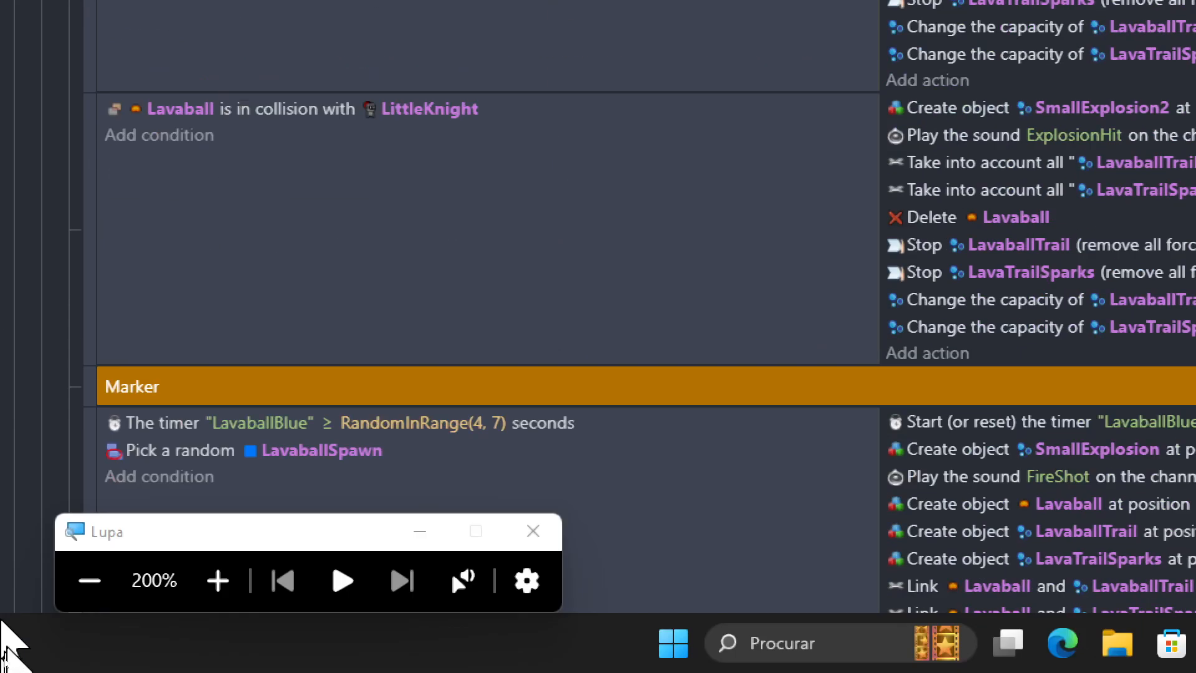
Reduce the screen magnification to 100%, look over the Level01 layout, and return to Level02 with no instance selected.
click(89, 580)
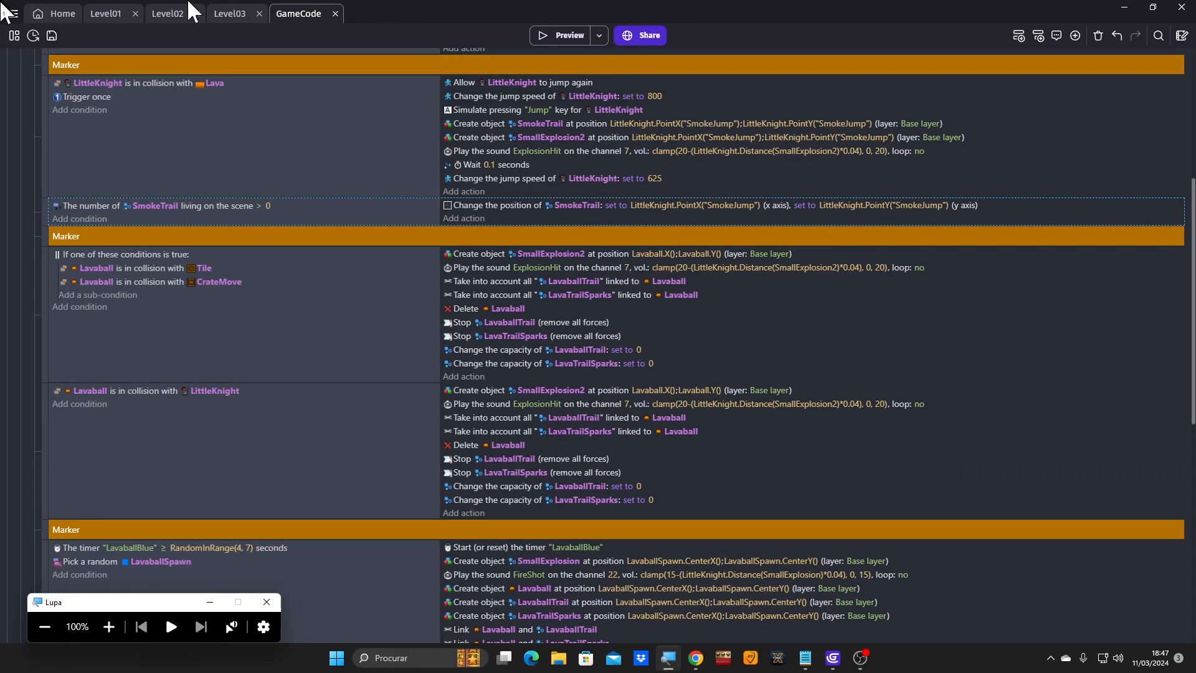
click(106, 9)
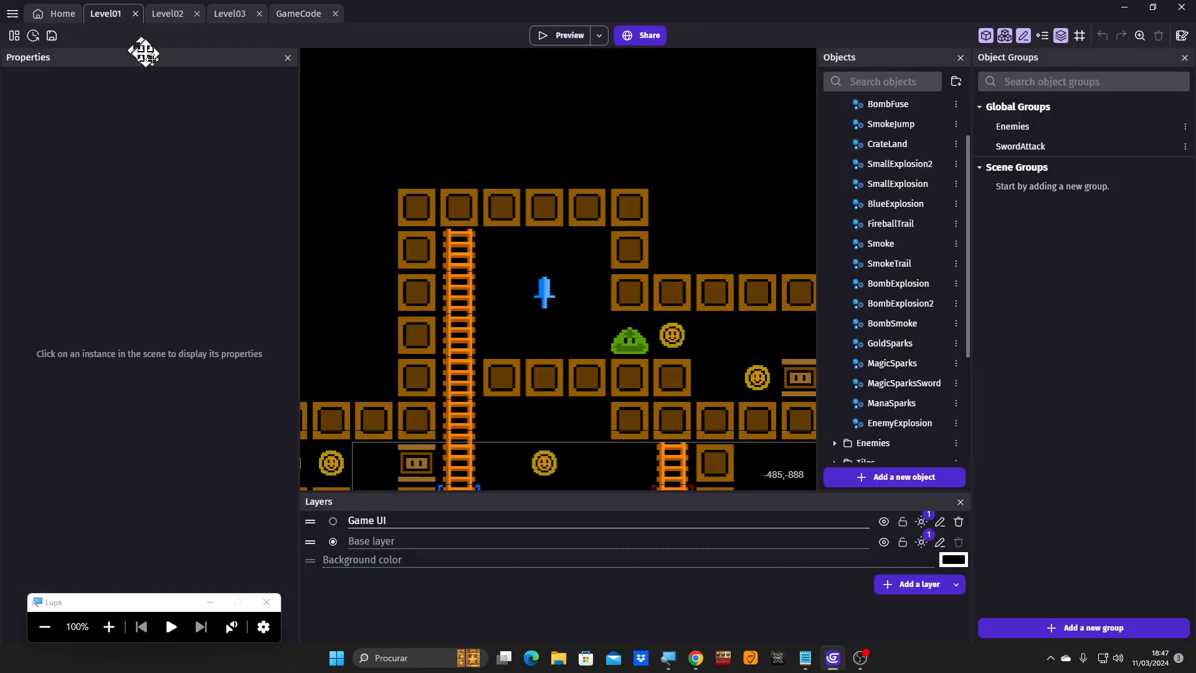
middle_drag(523, 313, 508, 211)
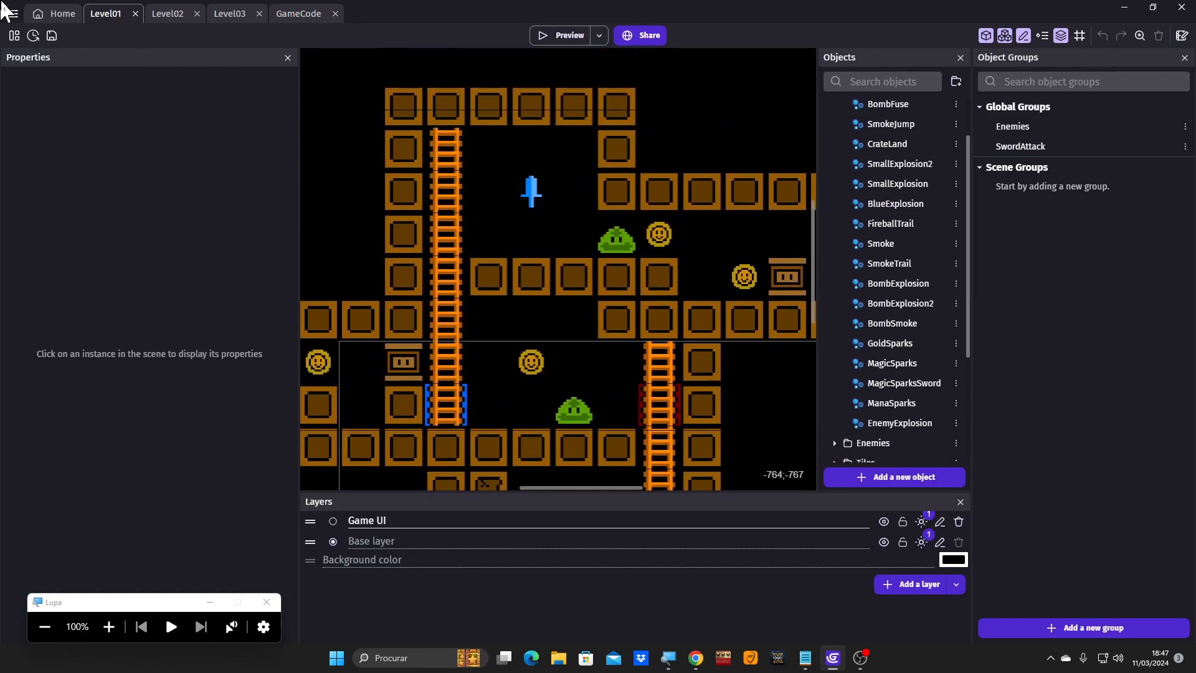
click(170, 19)
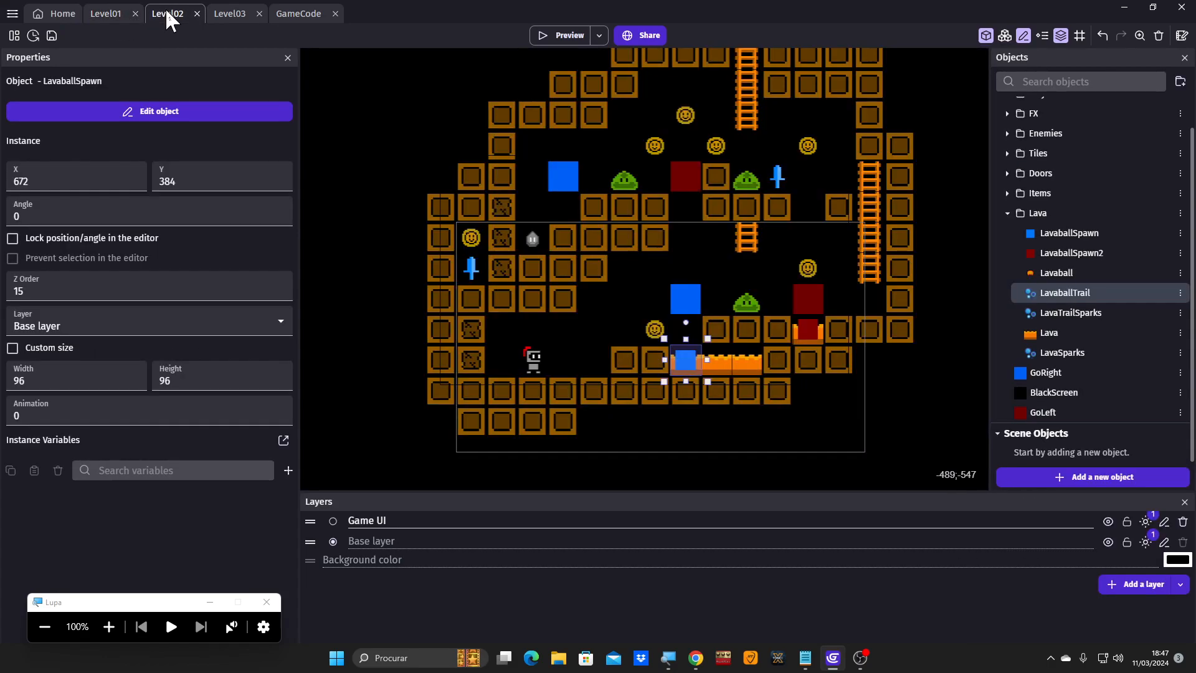
middle_drag(568, 355, 492, 314)
click(524, 285)
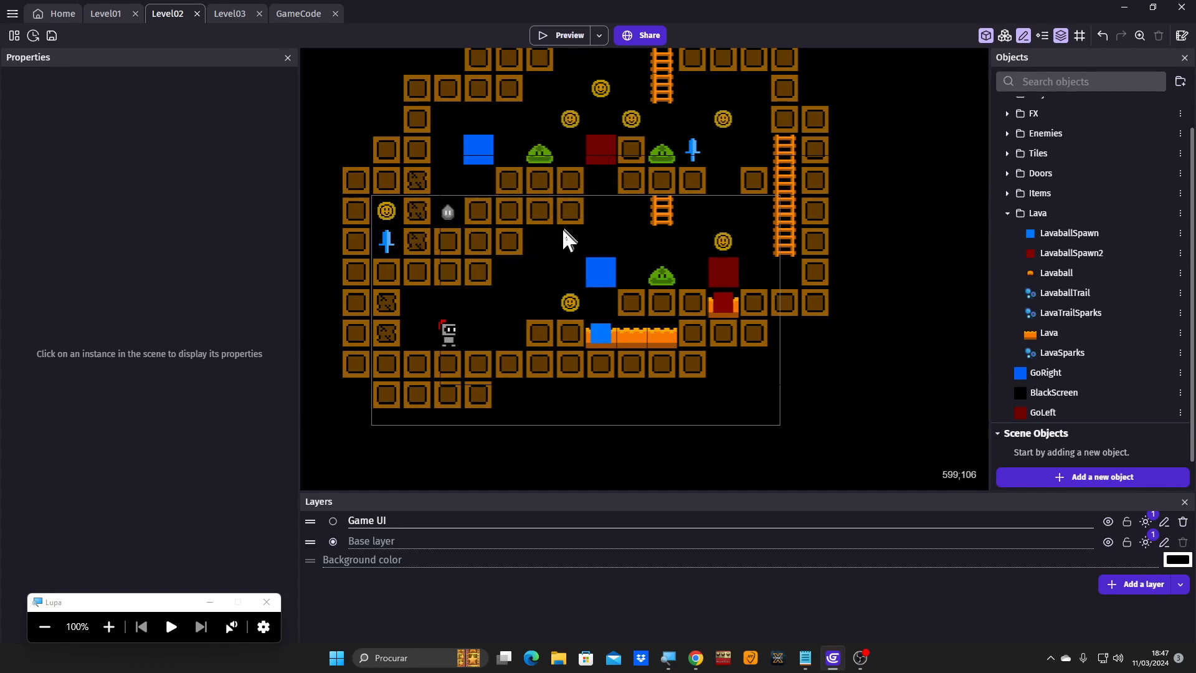
Look over the Level02 layout around the knight and lava pits, and launch a preview of the level.
scroll(567, 236, down, 1)
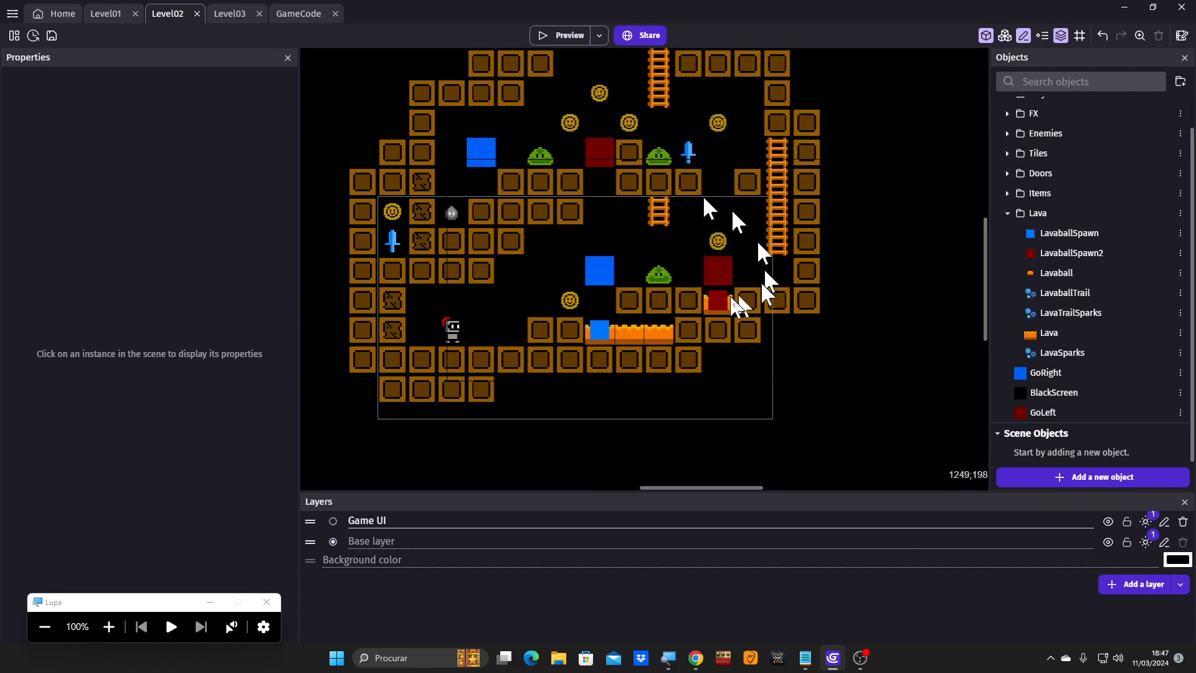
scroll(698, 286, up, 2)
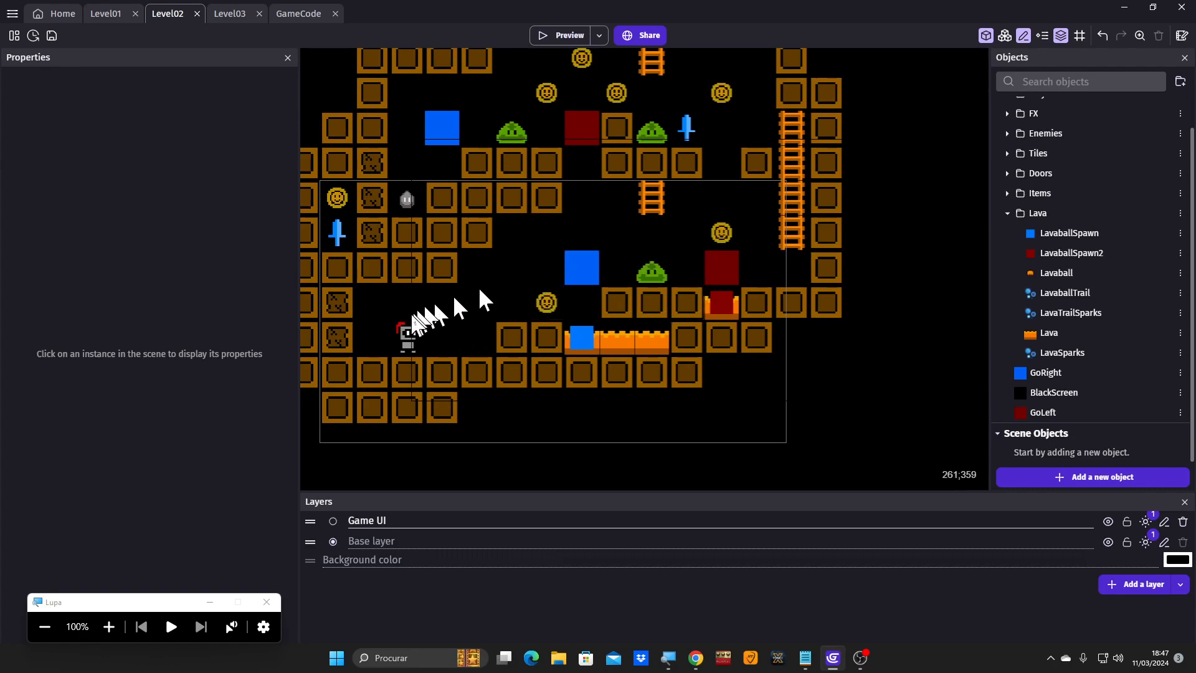
scroll(414, 323, down, 1)
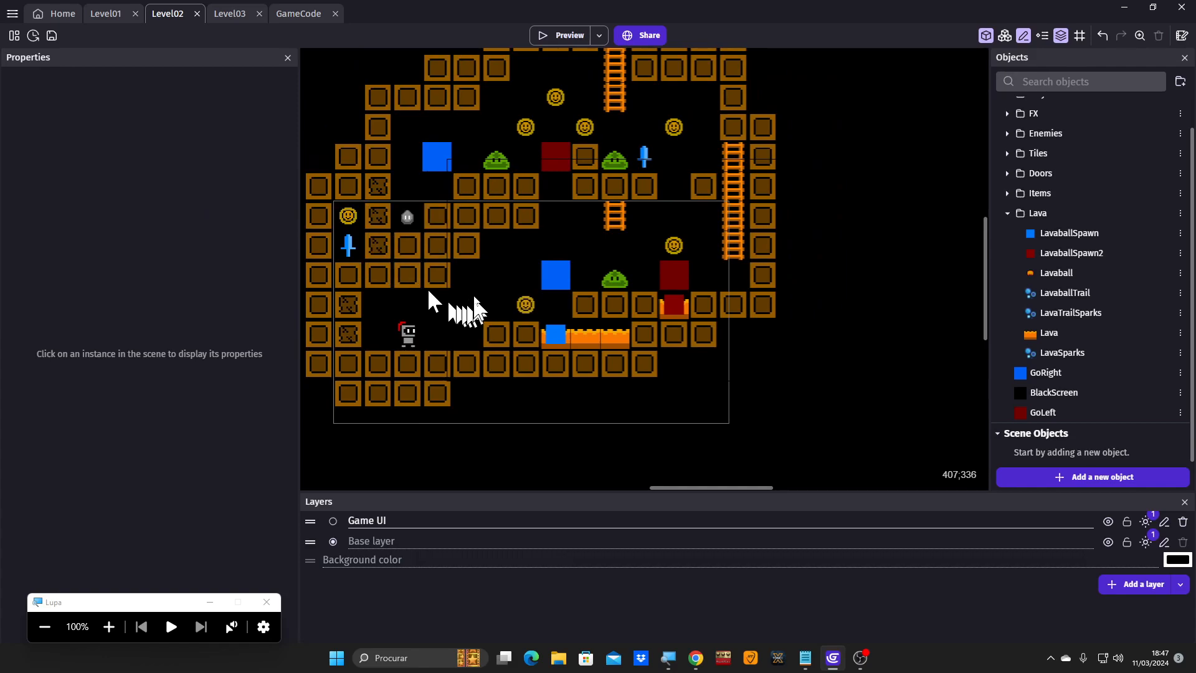
click(349, 246)
click(461, 308)
click(561, 36)
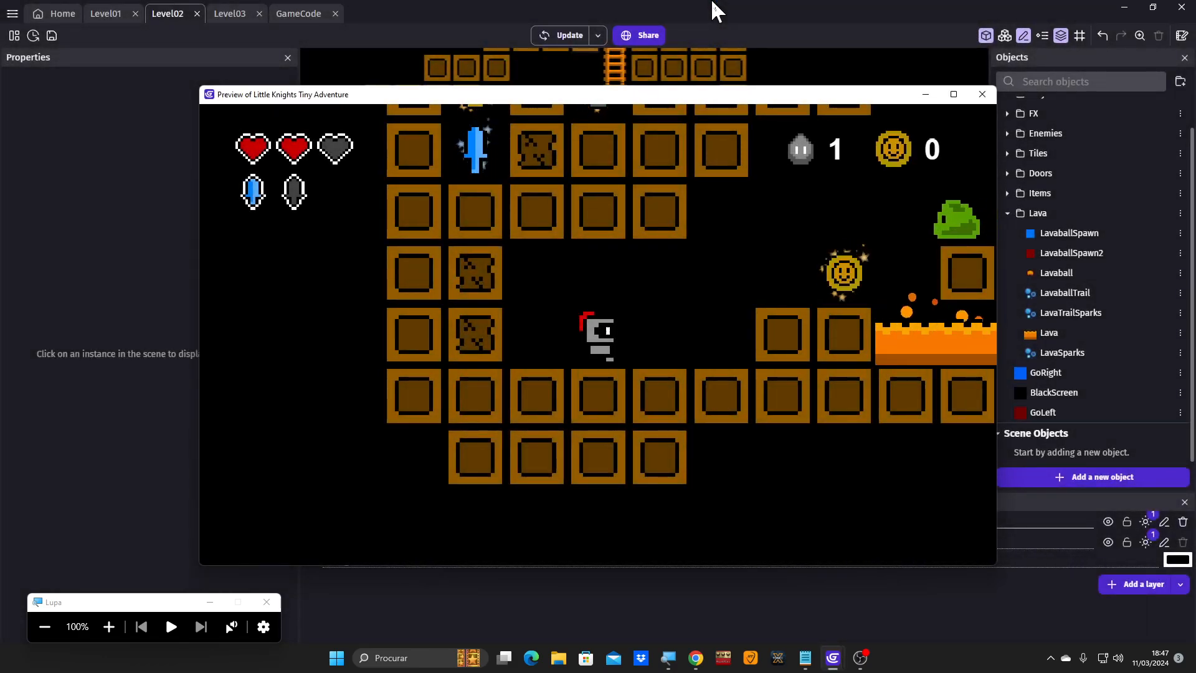
Walk the knight to the lava pool and jump across it past the lavaball onto the slime's platform.
key(Right)
key(Right)
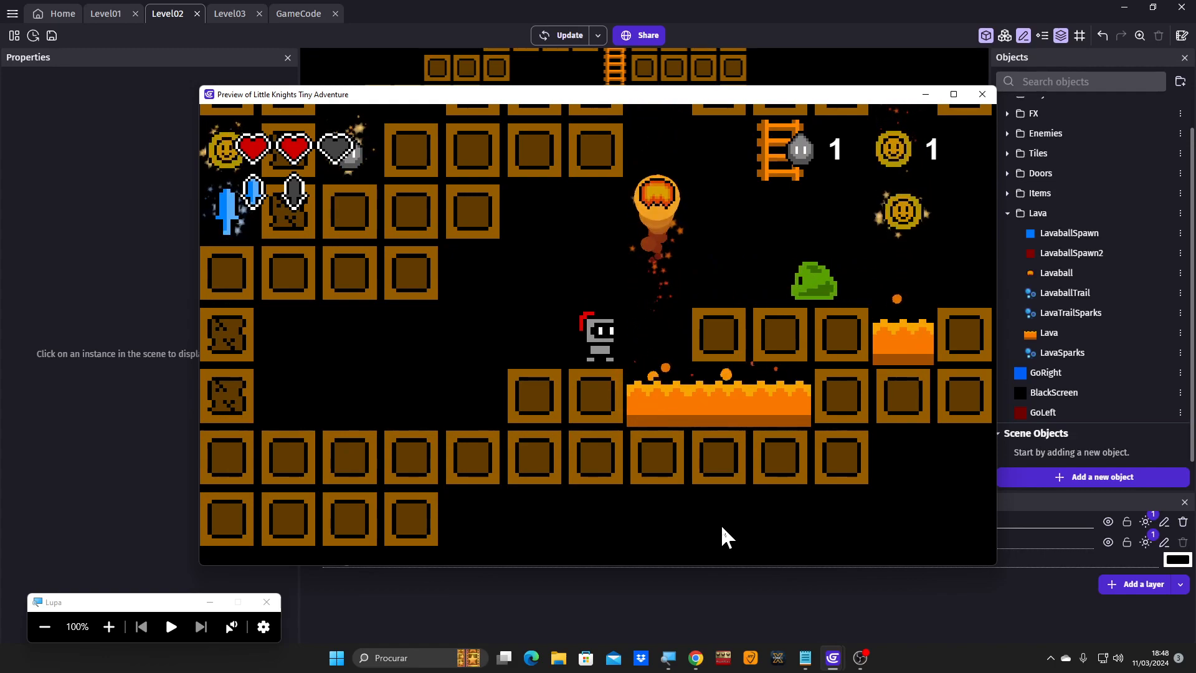
key(Right)
key(space)
key(Right)
key(space)
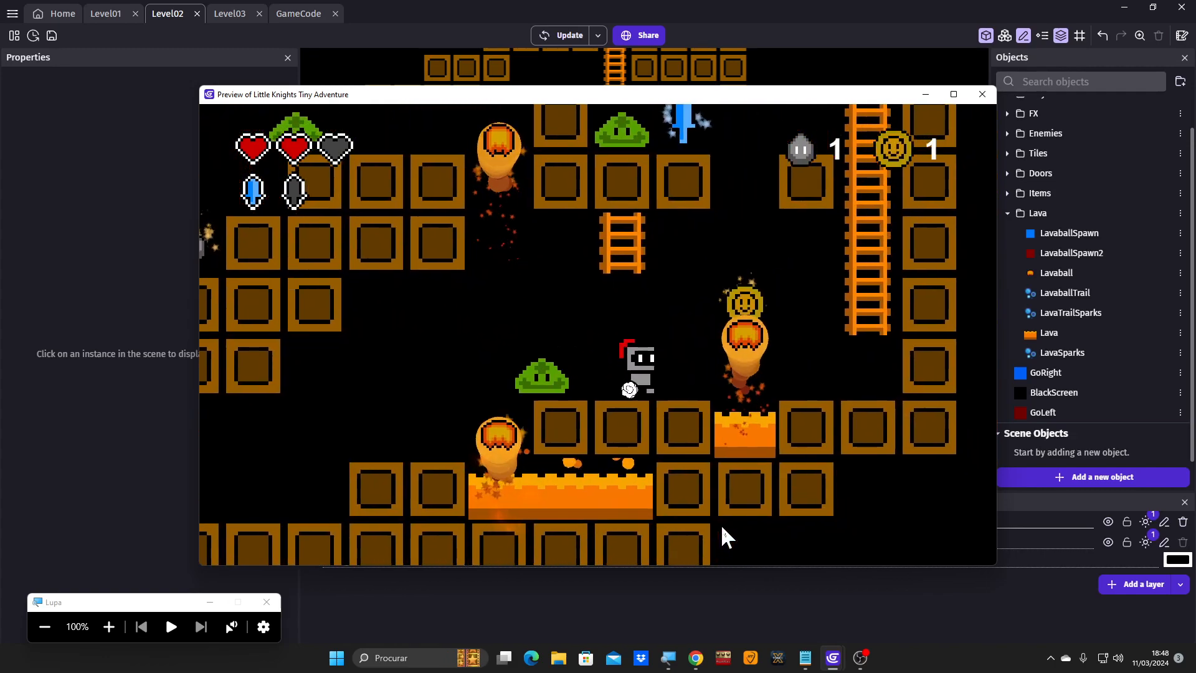
Turn back toward the slime, jump onto the short ladder above the platform, and use the sword attack from it.
key(Left)
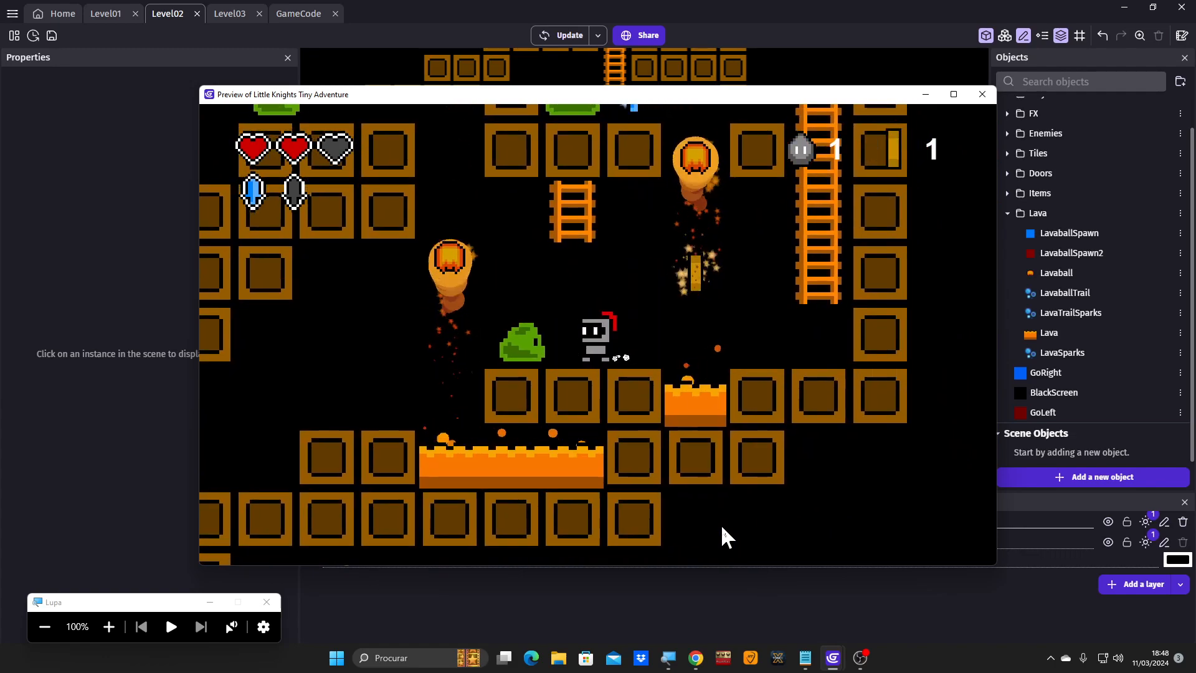
key(space)
key(space)
key(Up)
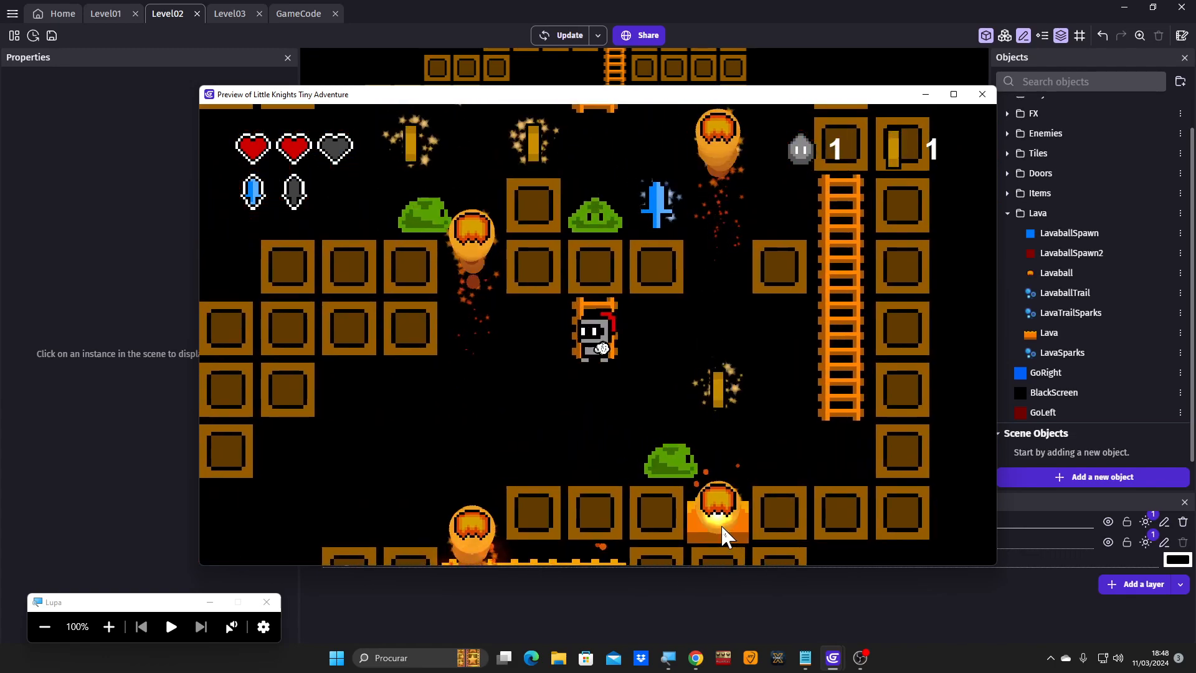
key(x)
key(x)
key(x)
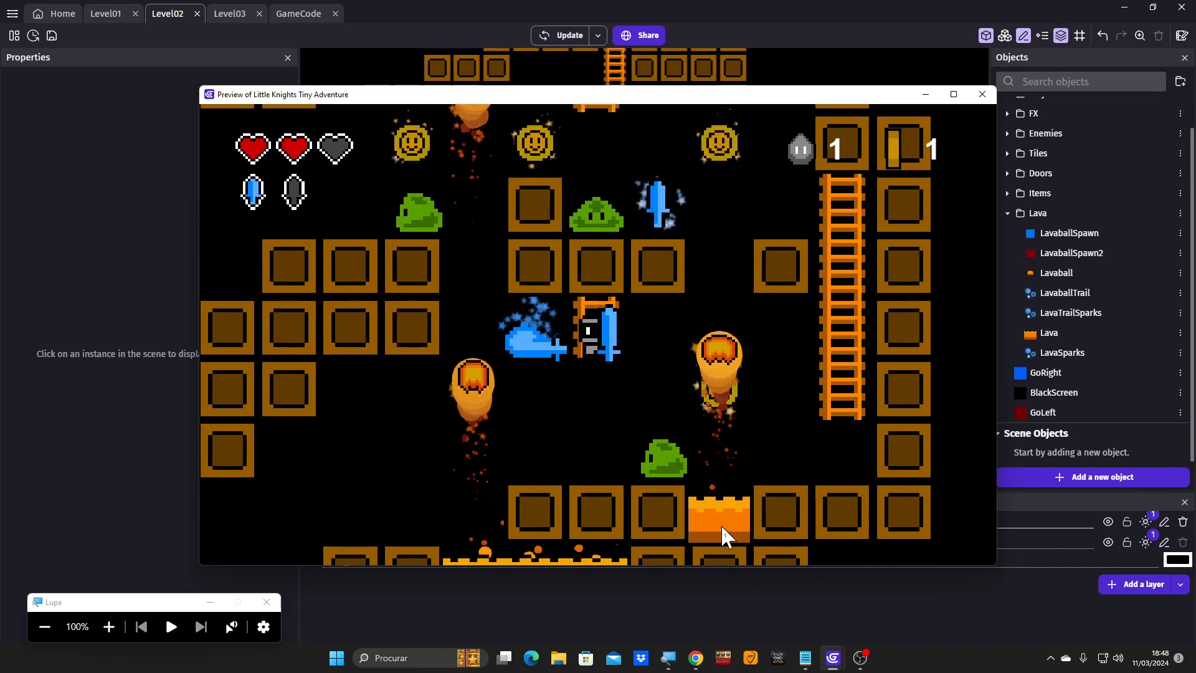
Leave the short ladder and jump over the small lava pit, collecting the coin above it.
key(Down)
key(Right)
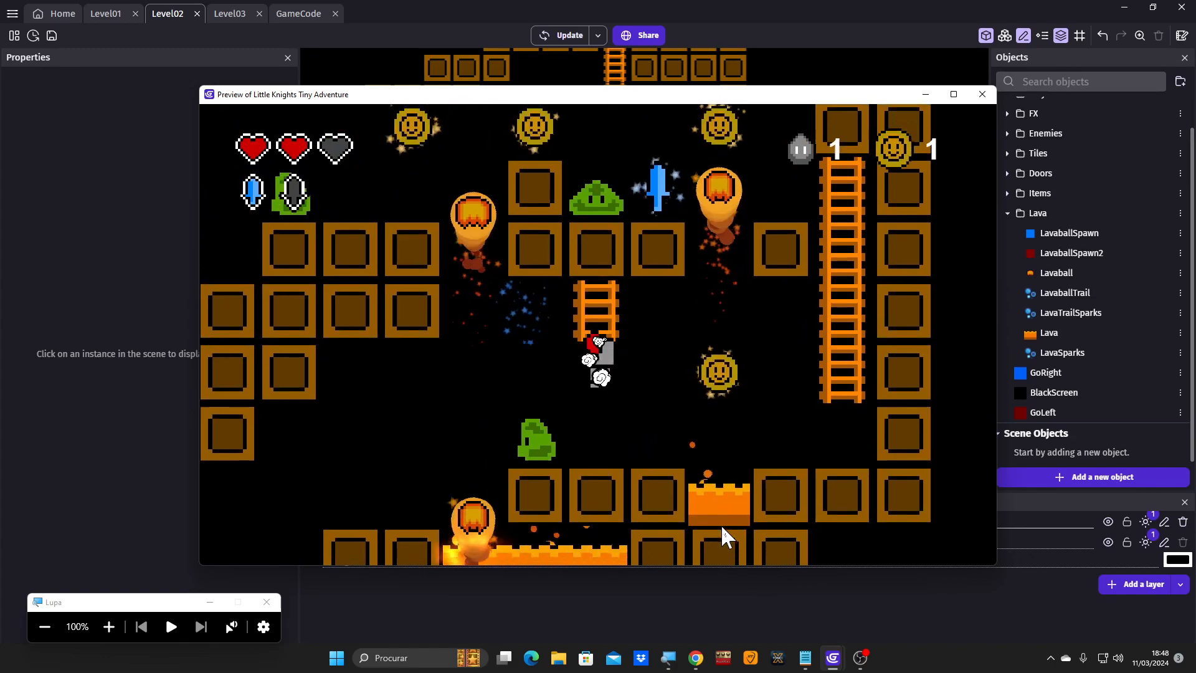
key(space)
key(Right)
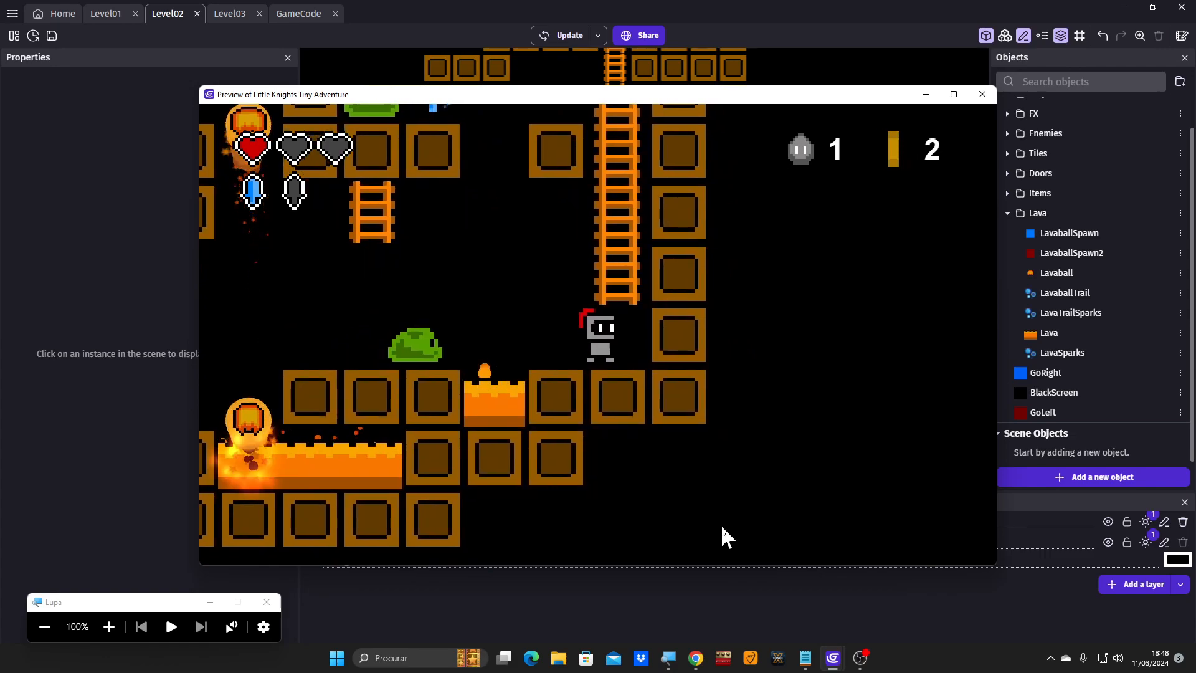
Climb the tall ladder and bring the knight onto the single block beside the upper lavaball gap.
key(Up)
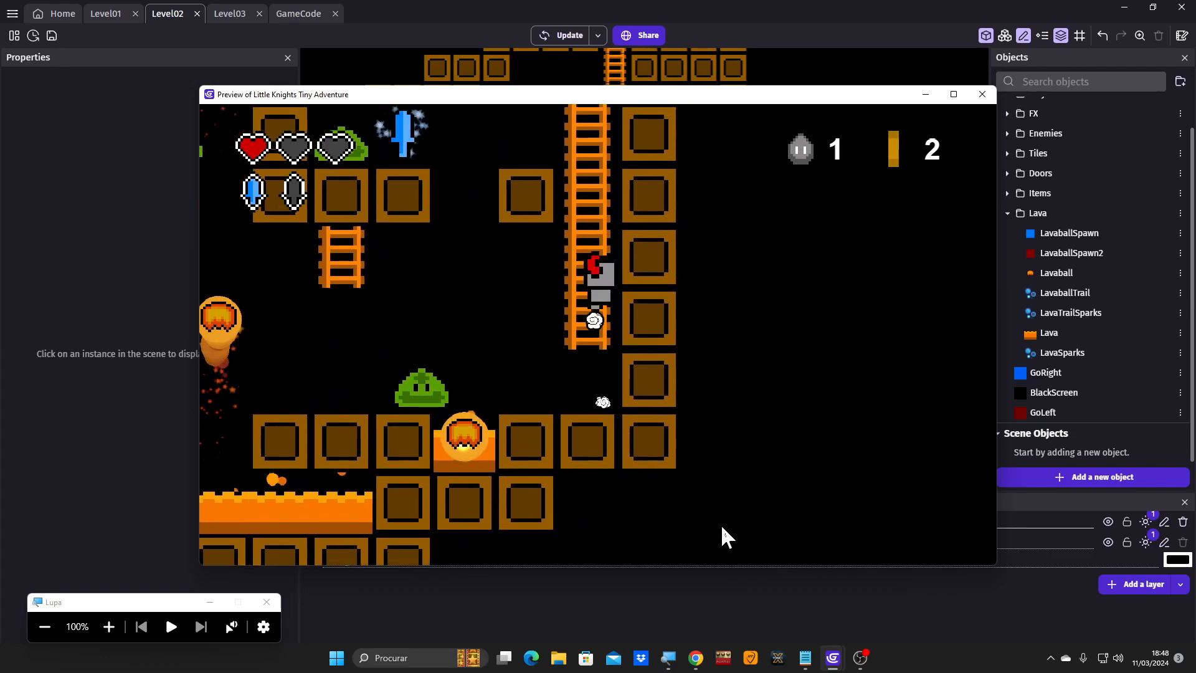
key(Left)
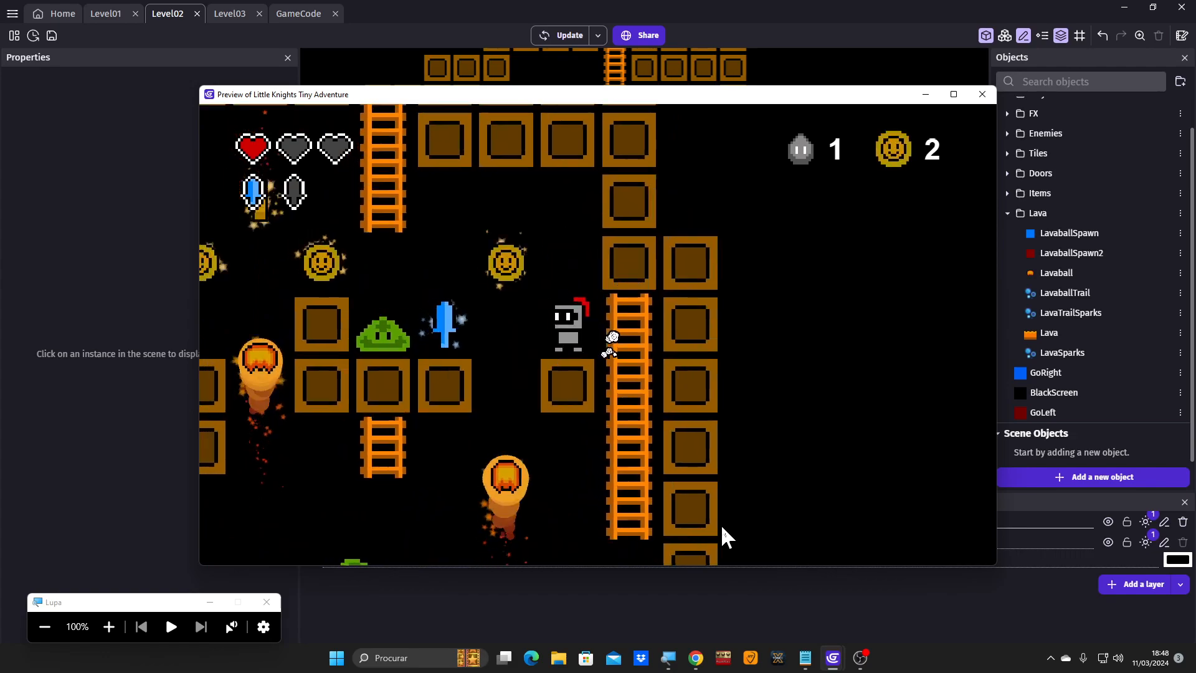
key(Left)
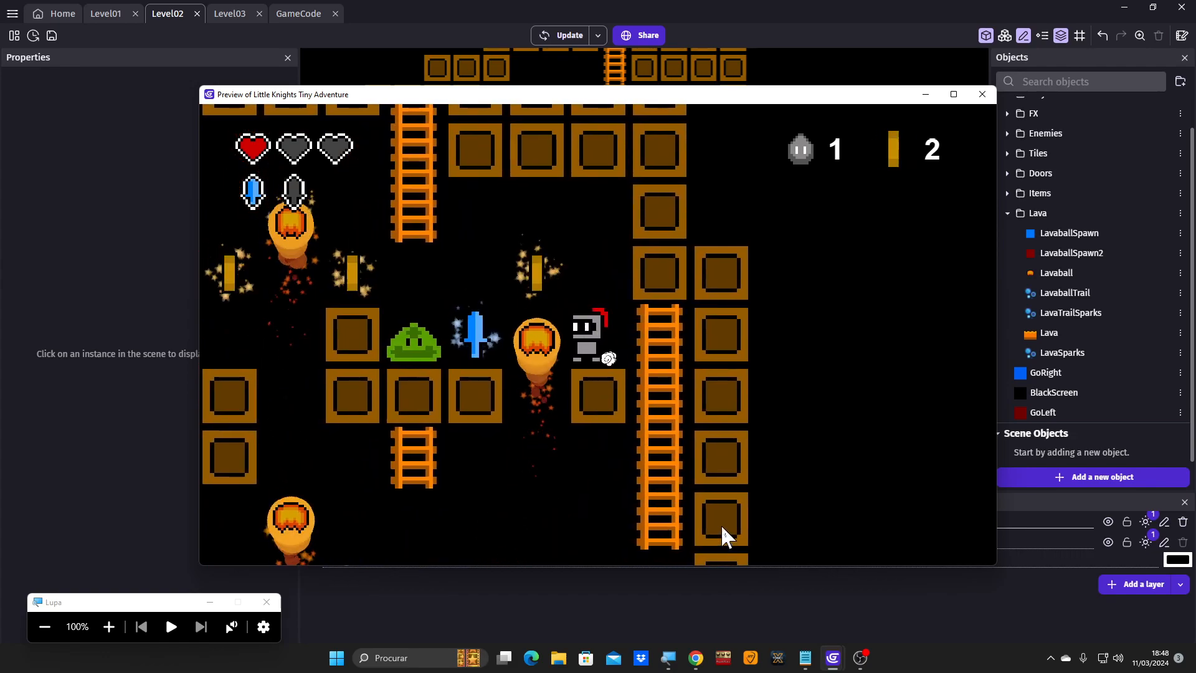
key(Right)
key(Left)
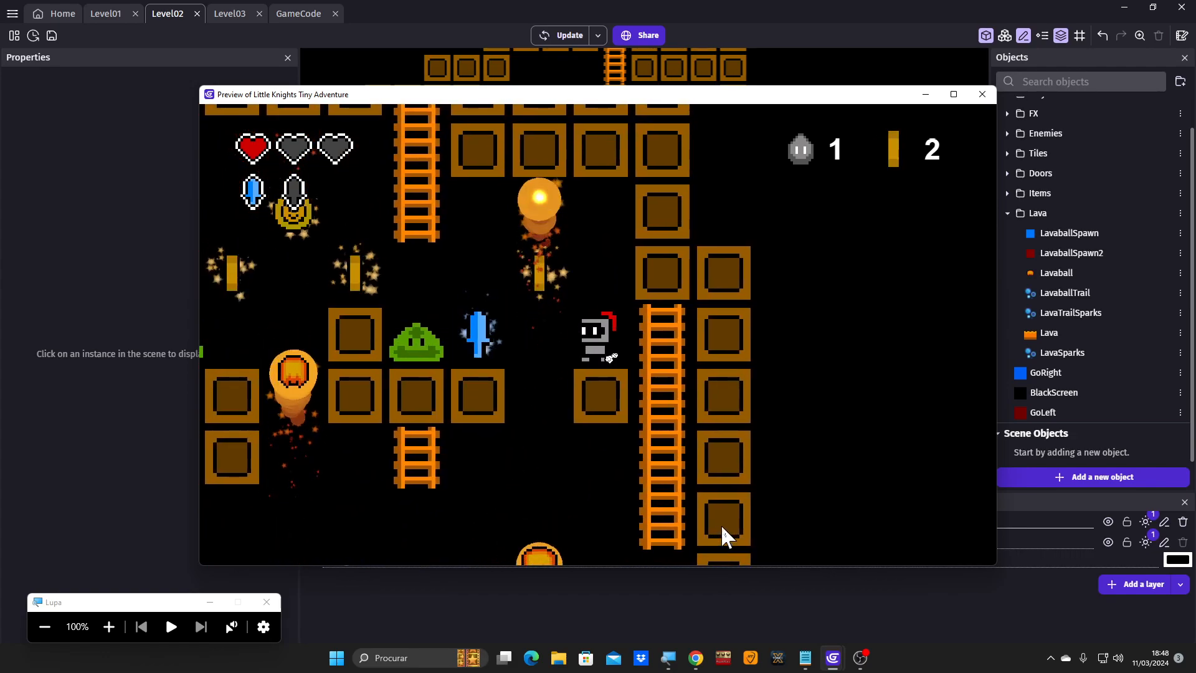
Jump the upper lavaball gap to collect the coin and sword, and hop from the slime's ledge onto the raised block.
key(Left)
key(space)
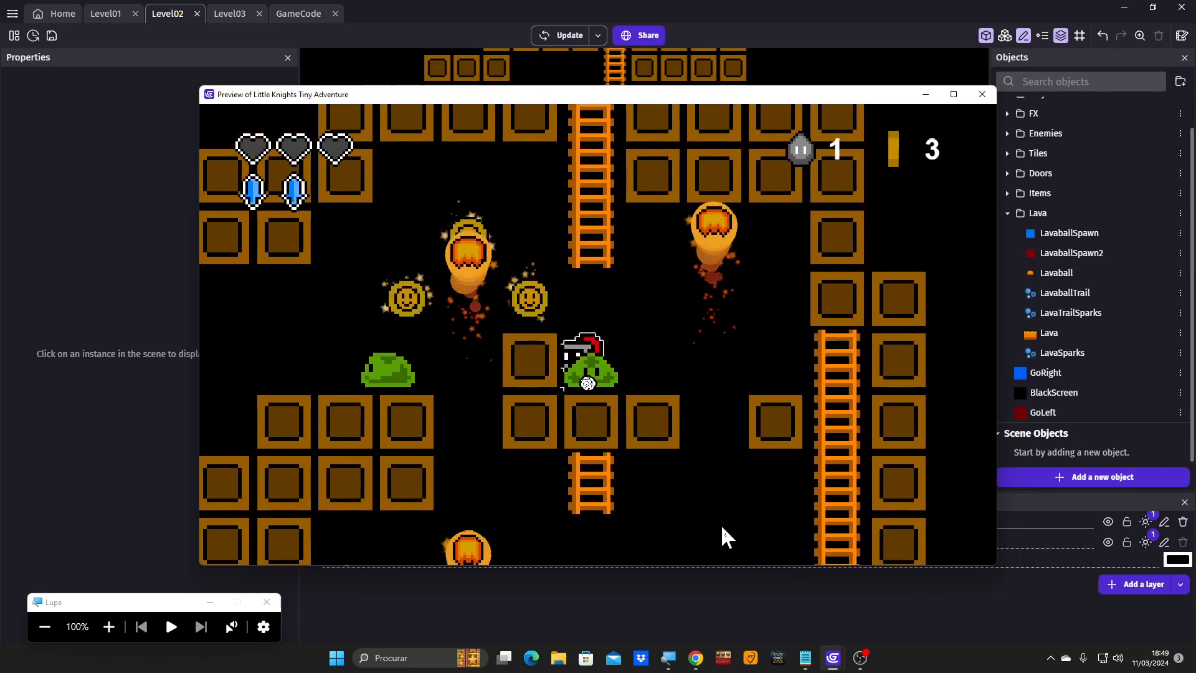
key(space)
key(Left)
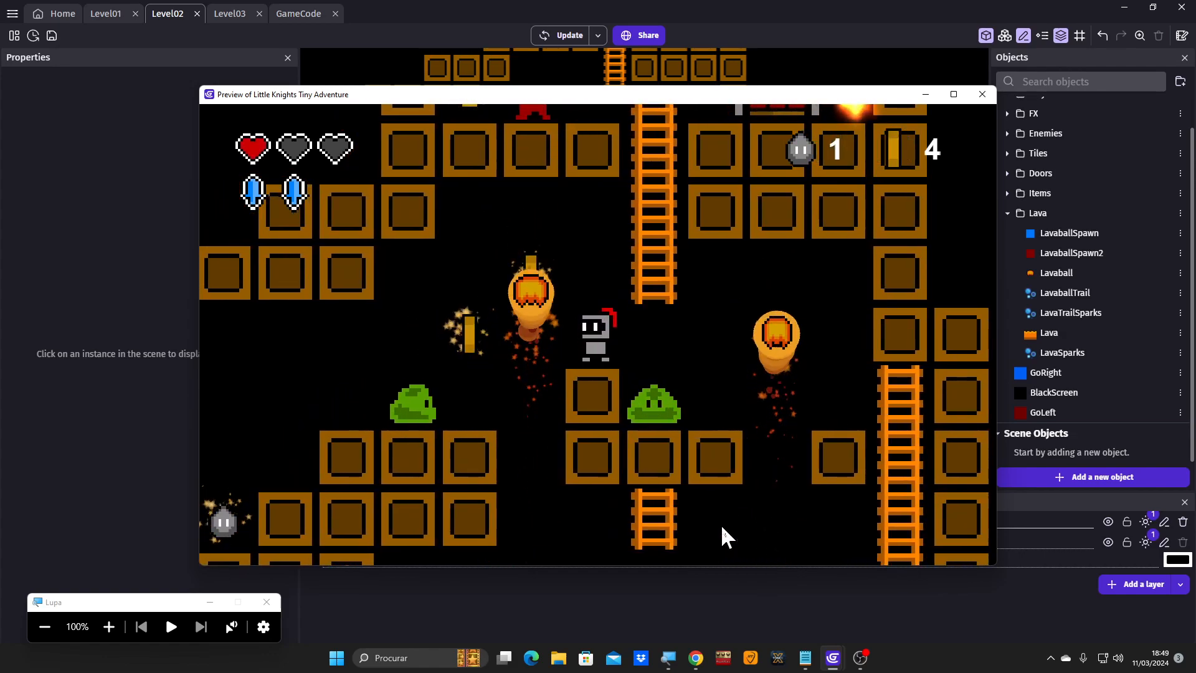
Move the knight repeatedly between the raised block and the ladder below the red mage, observing the rising lavaballs and fireballs.
key(Right)
key(Up)
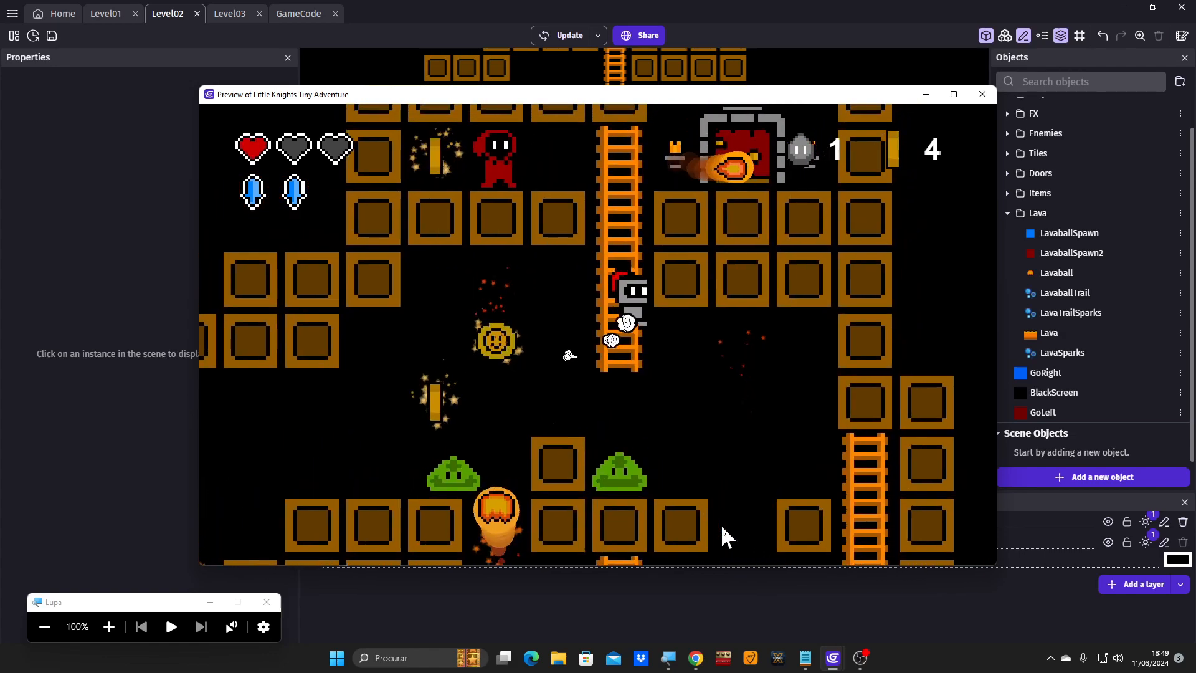
key(Left)
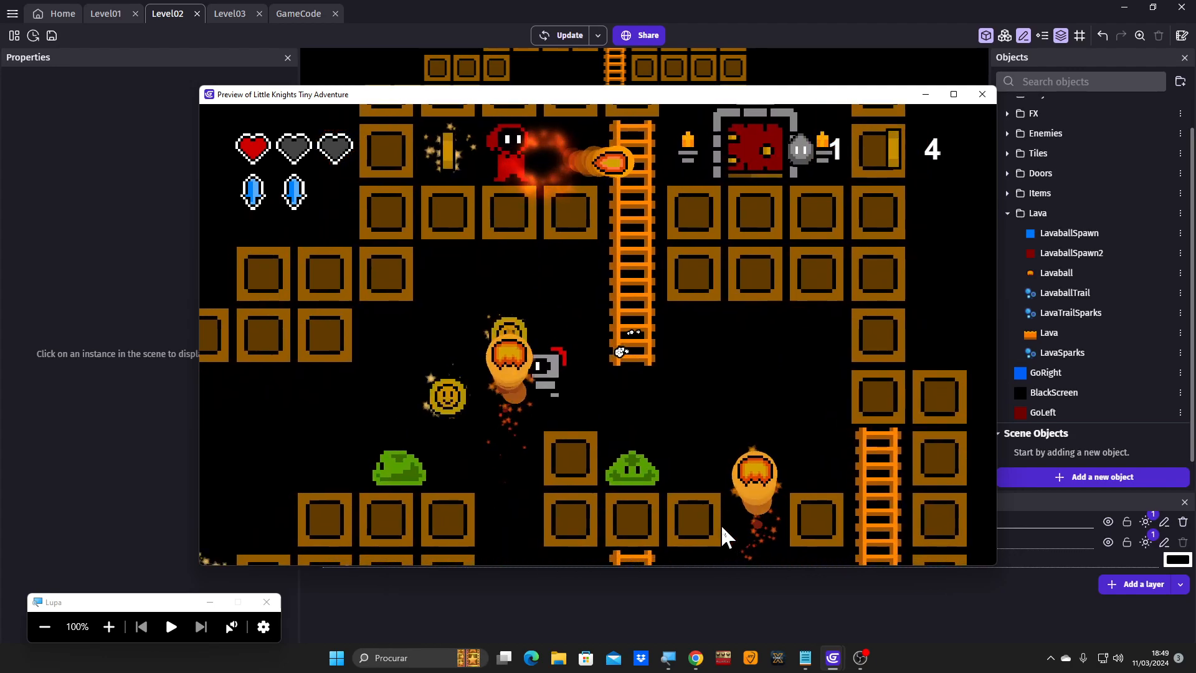
key(Right)
key(Up)
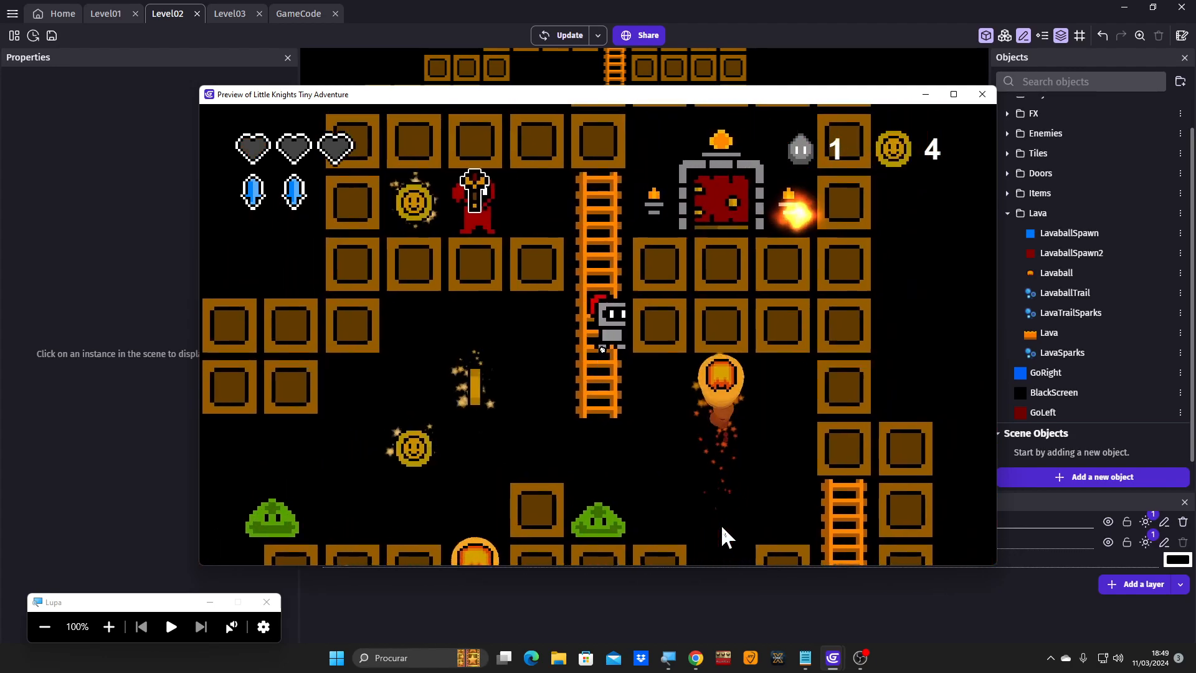
key(Left)
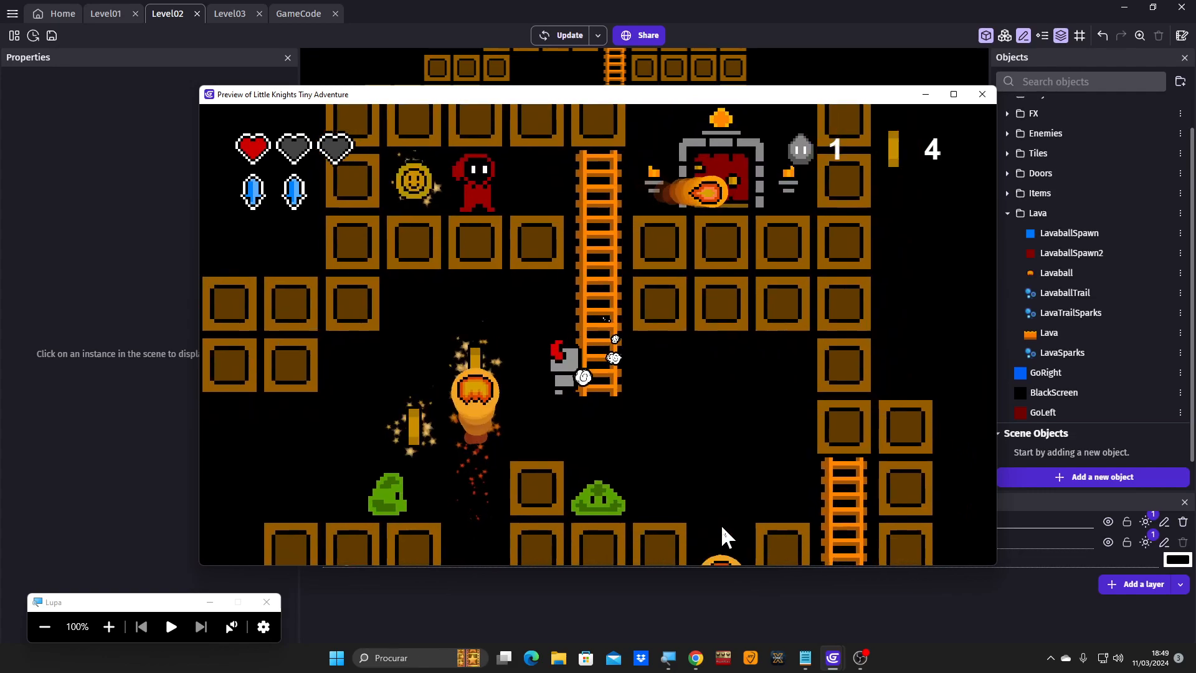
key(Left)
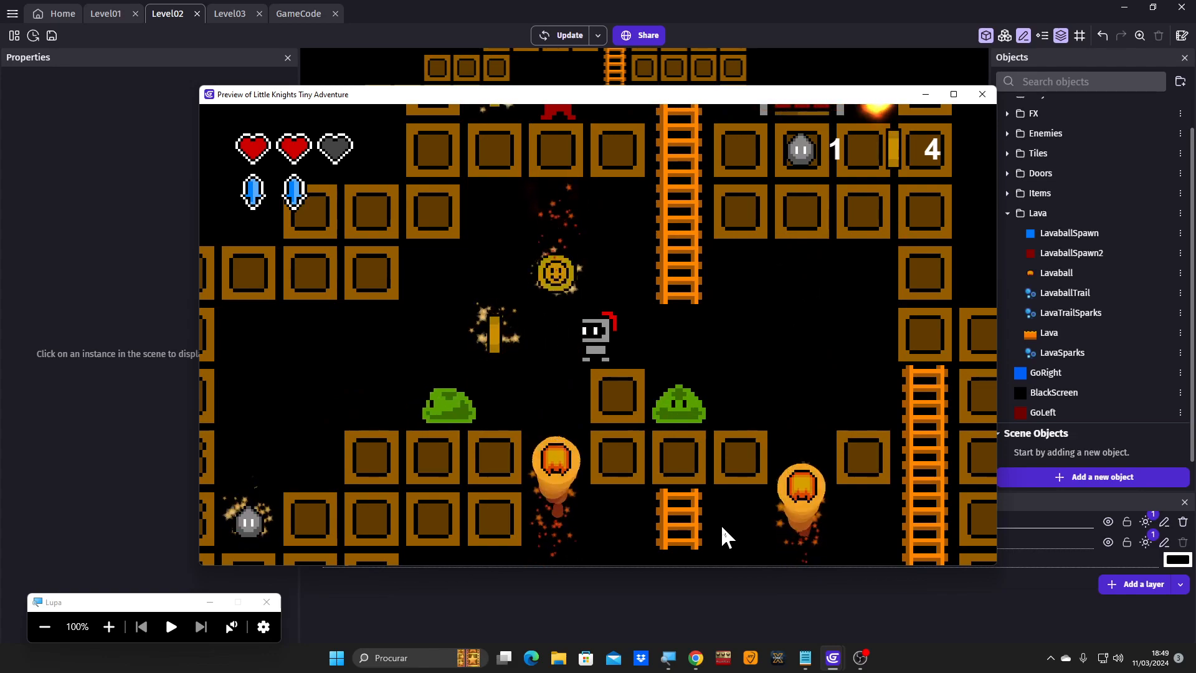
key(Right)
key(Up)
key(Up)
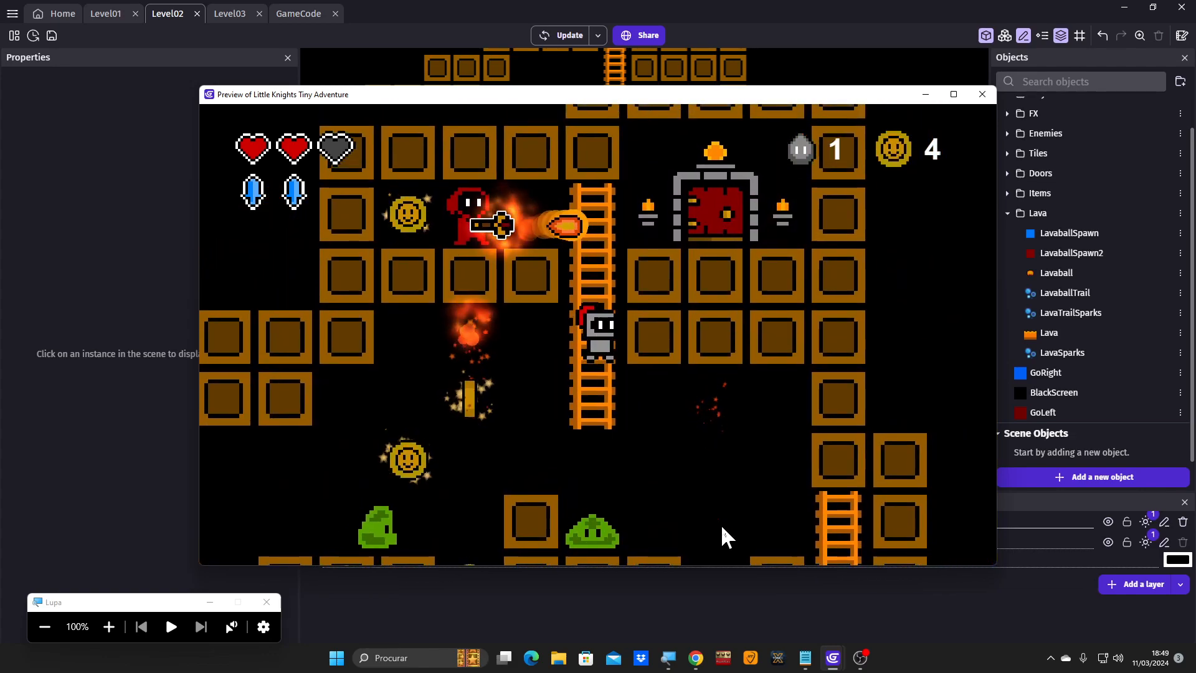
key(Left)
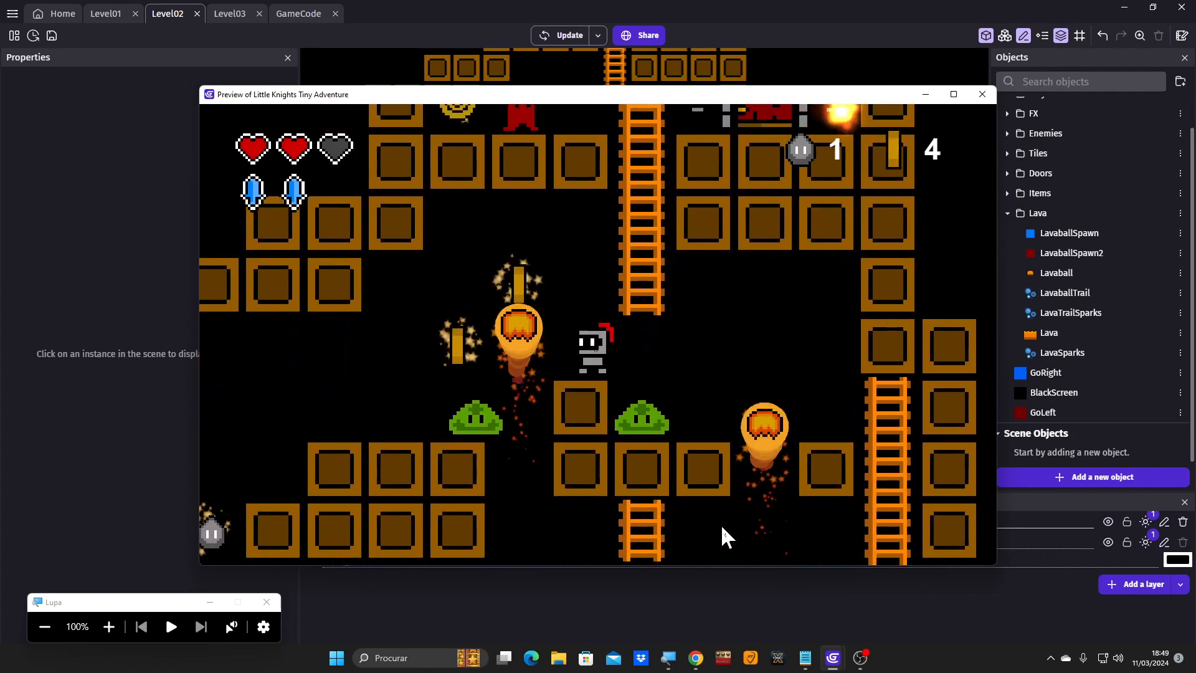
key(Right)
key(Up)
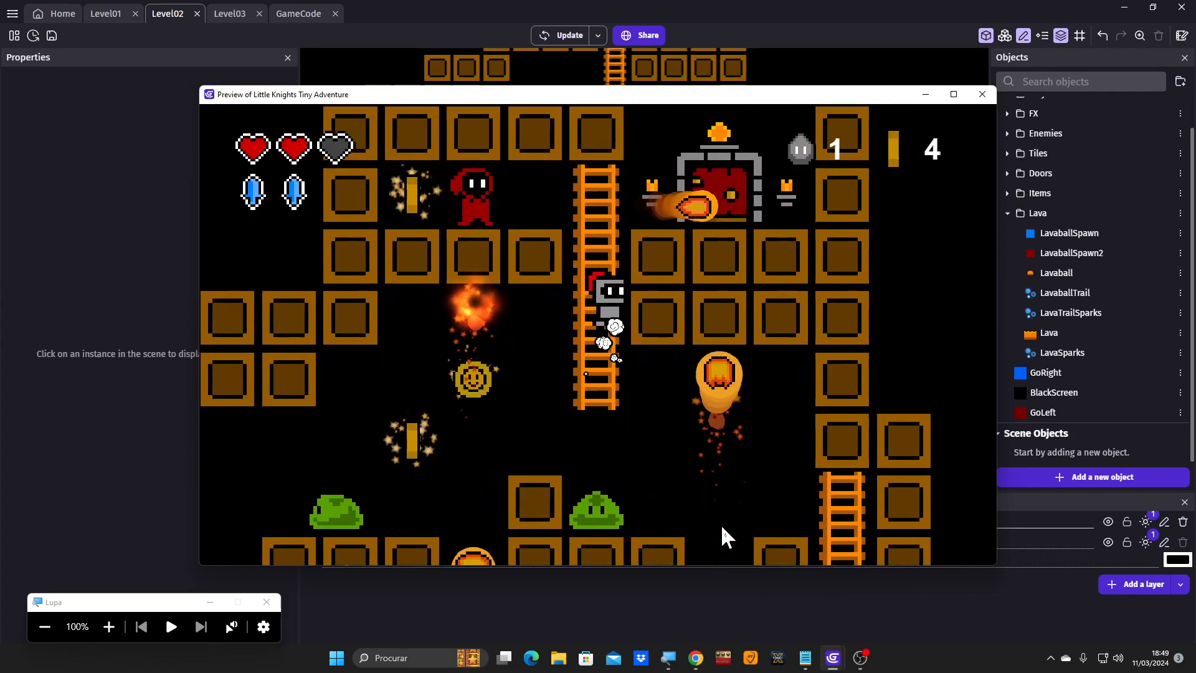
key(Left)
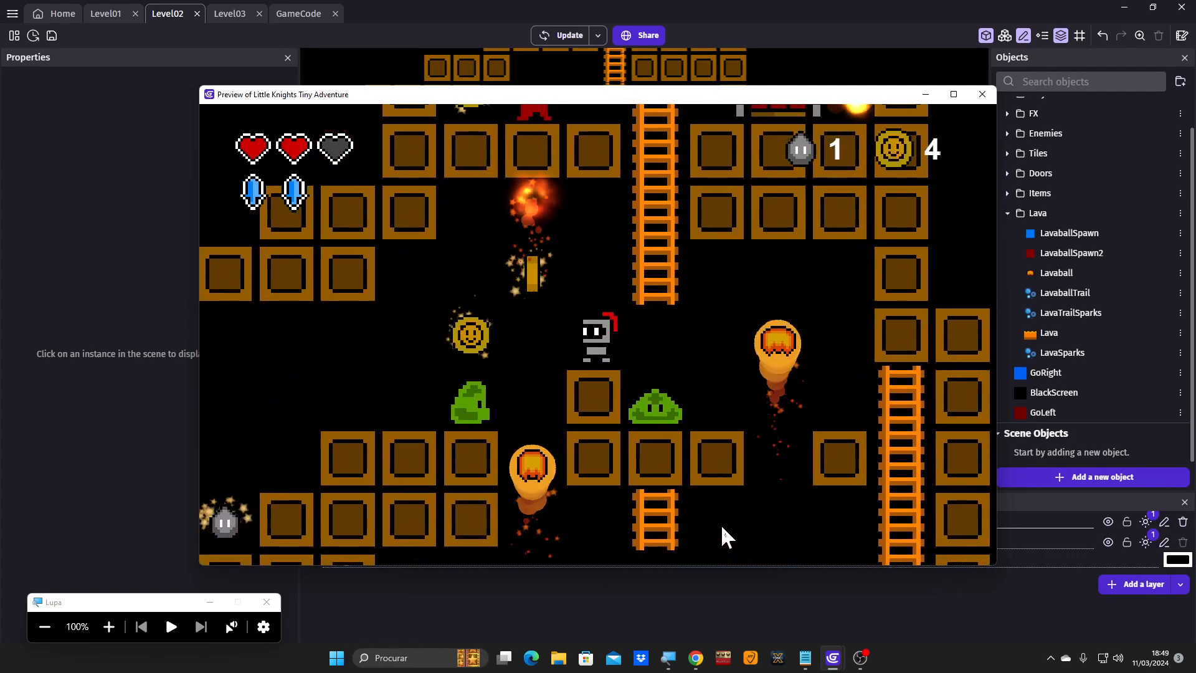
key(Right)
key(Up)
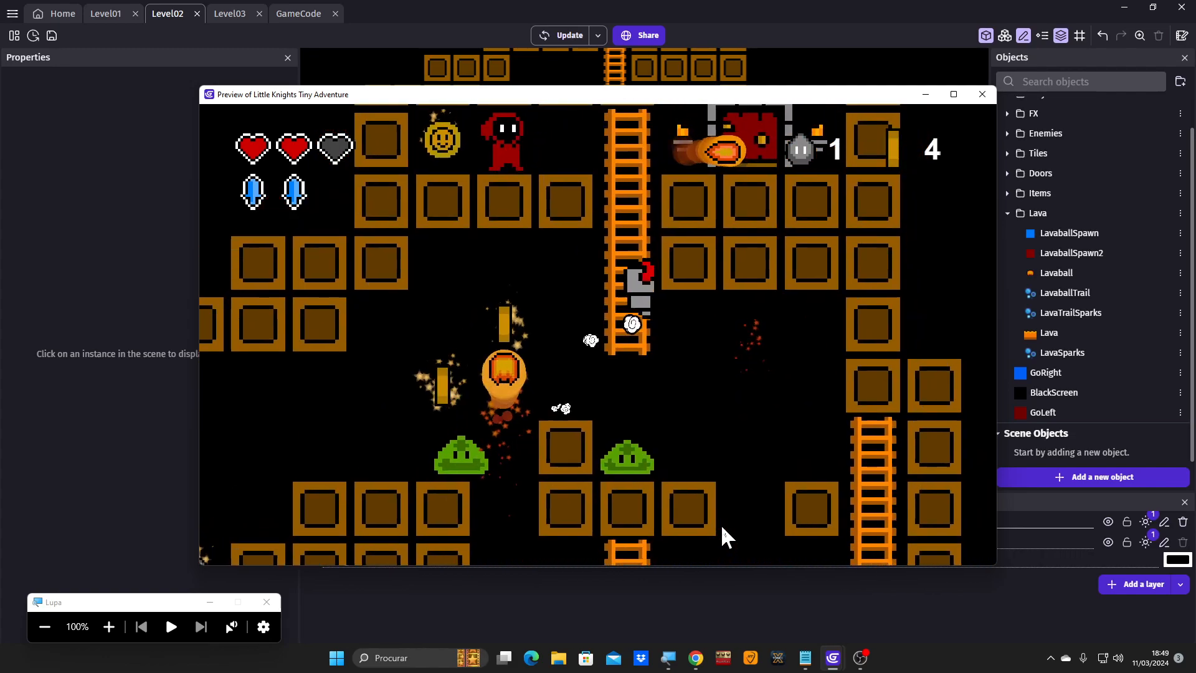
key(Left)
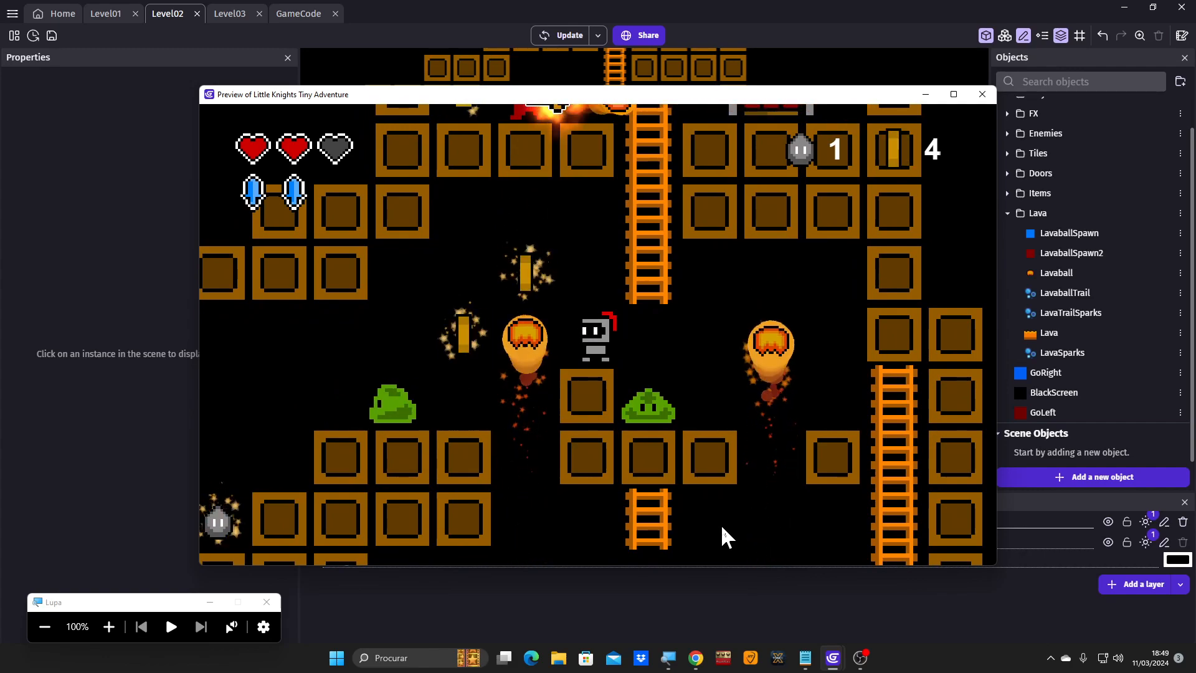
Jump the lavaball gap with sword attacks toward the slime, and collect the coins and the bomb beside the cracked blocks.
key(space)
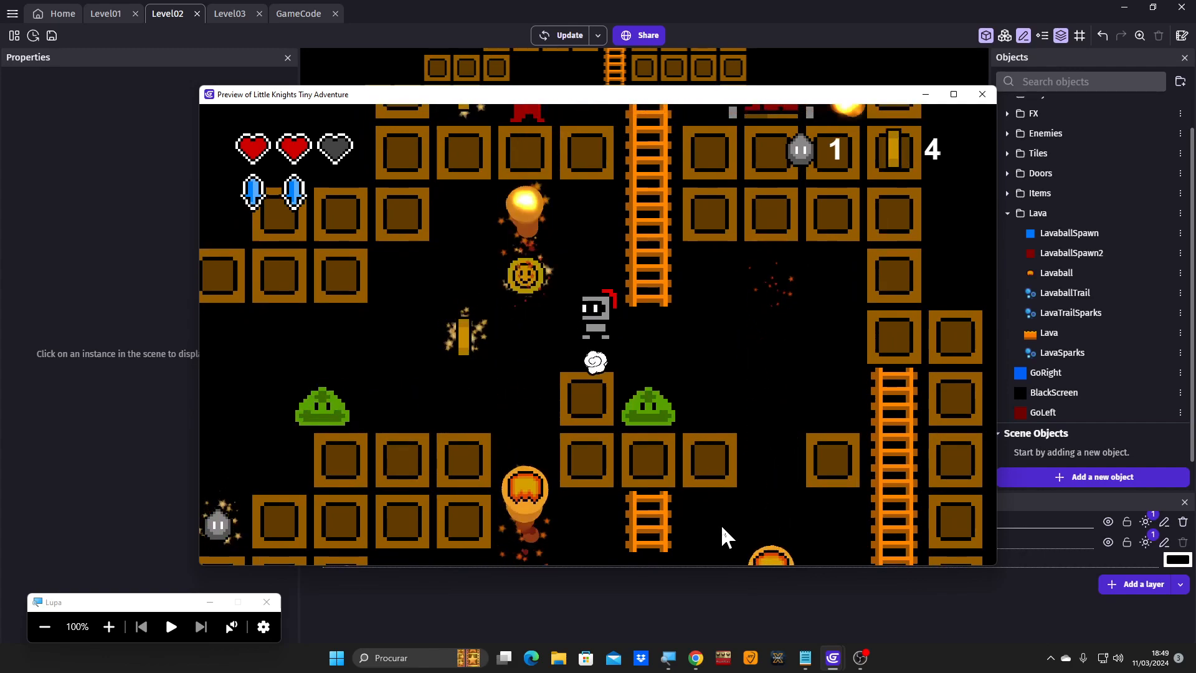
key(Left)
key(x)
key(x)
key(space)
key(Left)
key(Left)
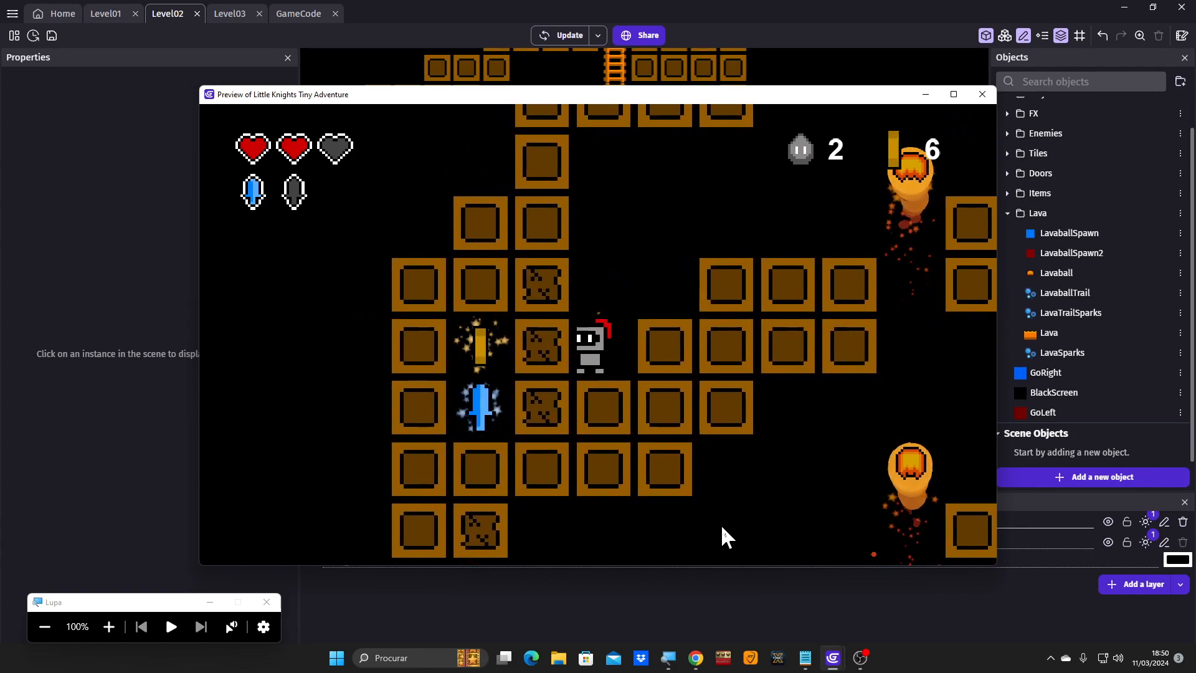
Blow up the cracked blocks with a bomb from a safe distance, and collect the coins and sword behind them.
key(c)
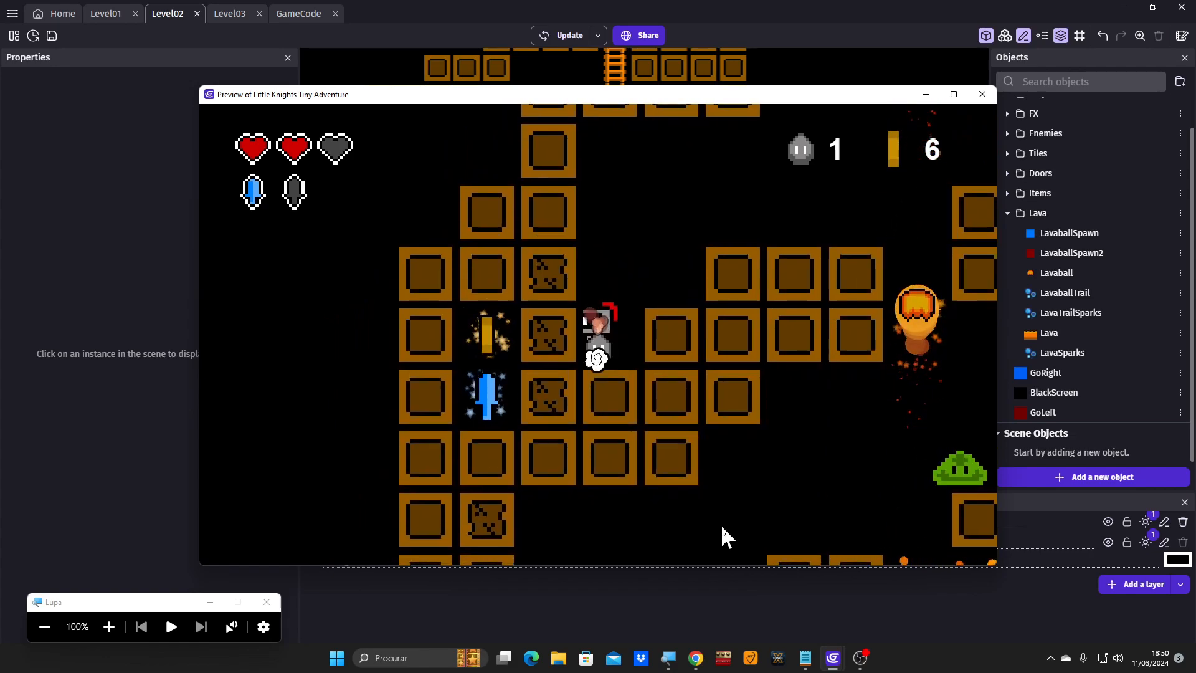
key(Right)
key(space)
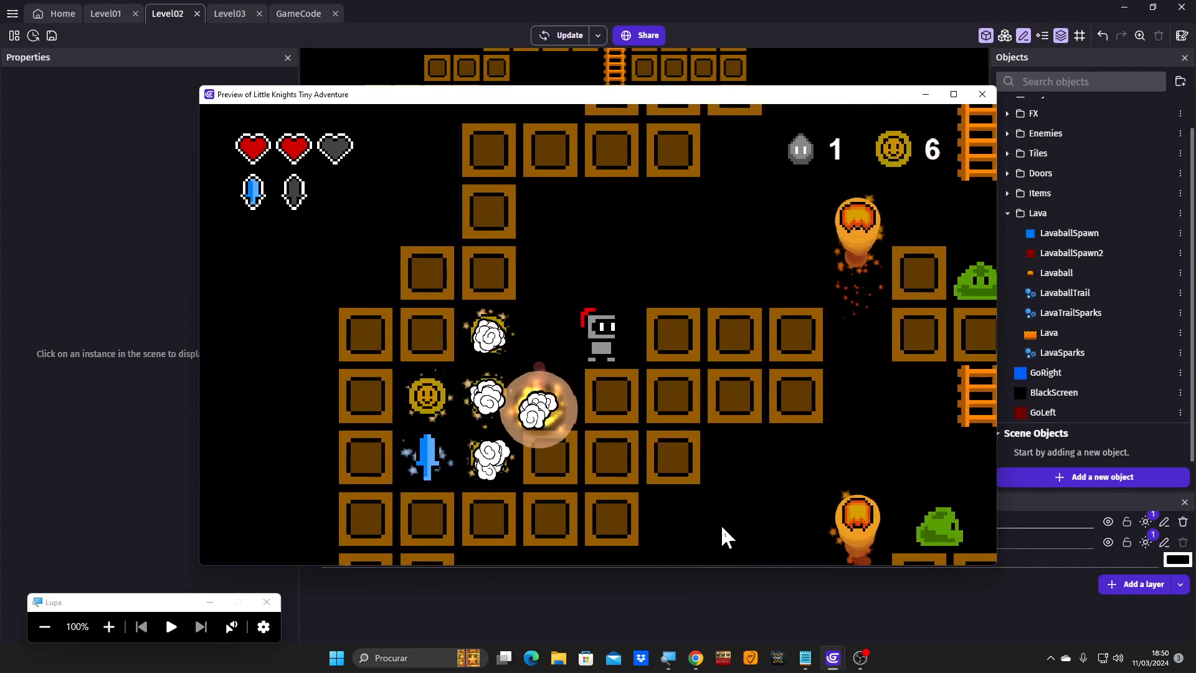
key(Left)
key(Right)
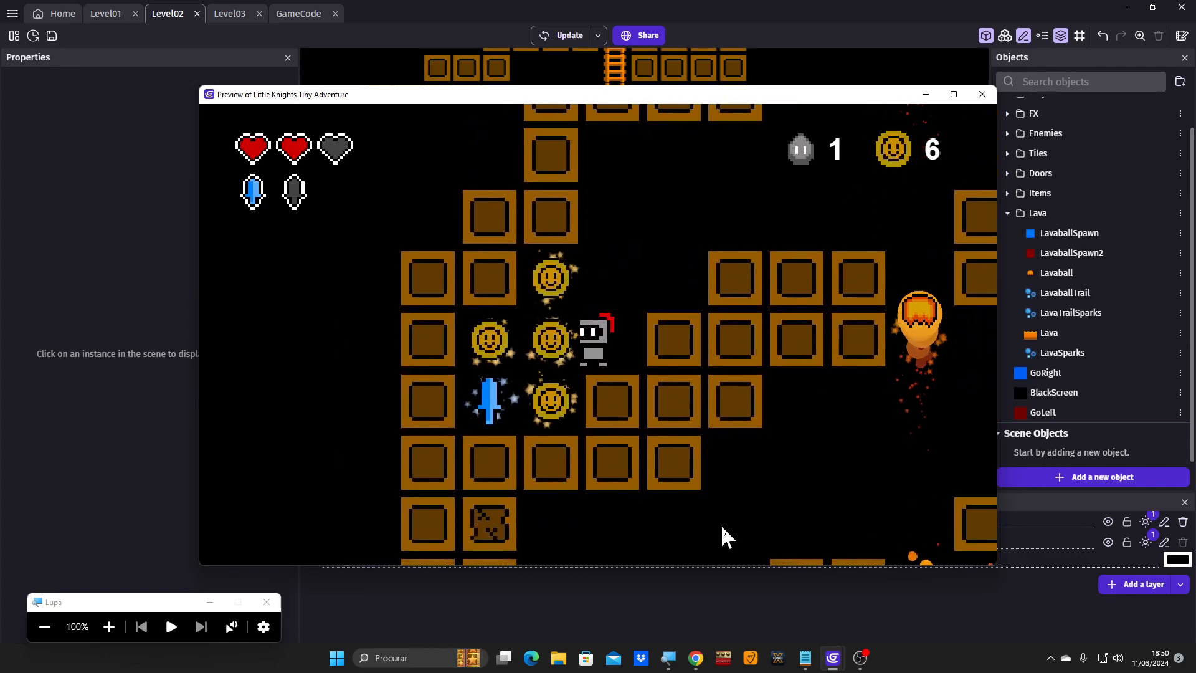
key(Left)
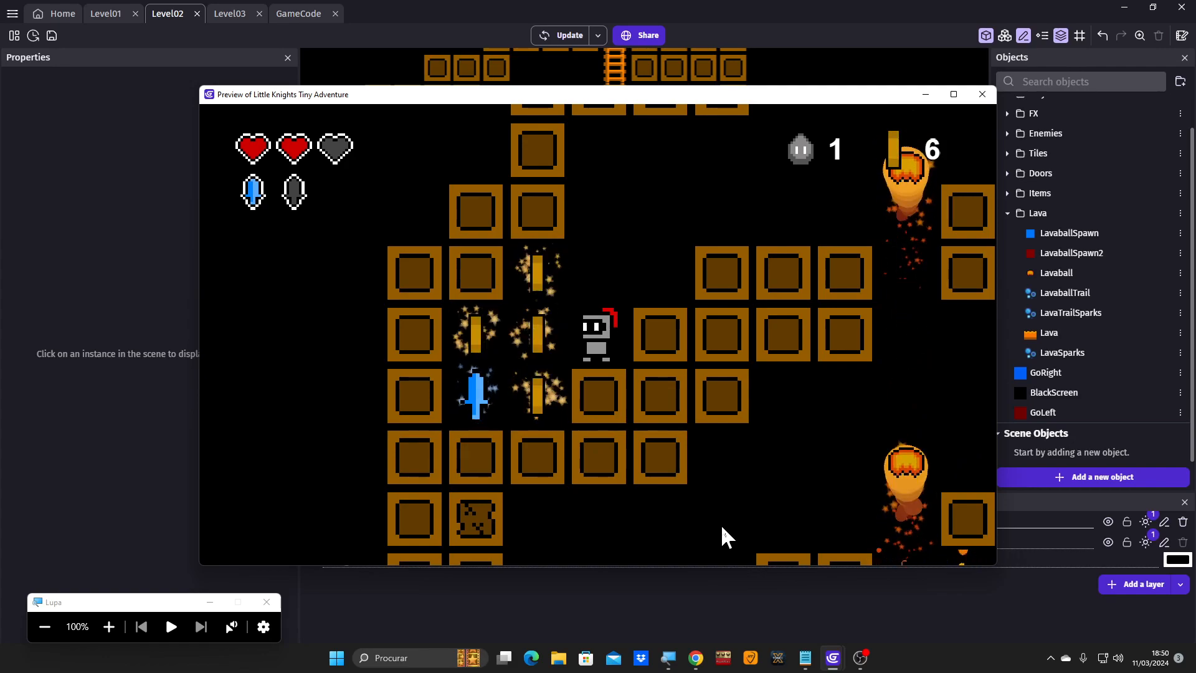
key(Left)
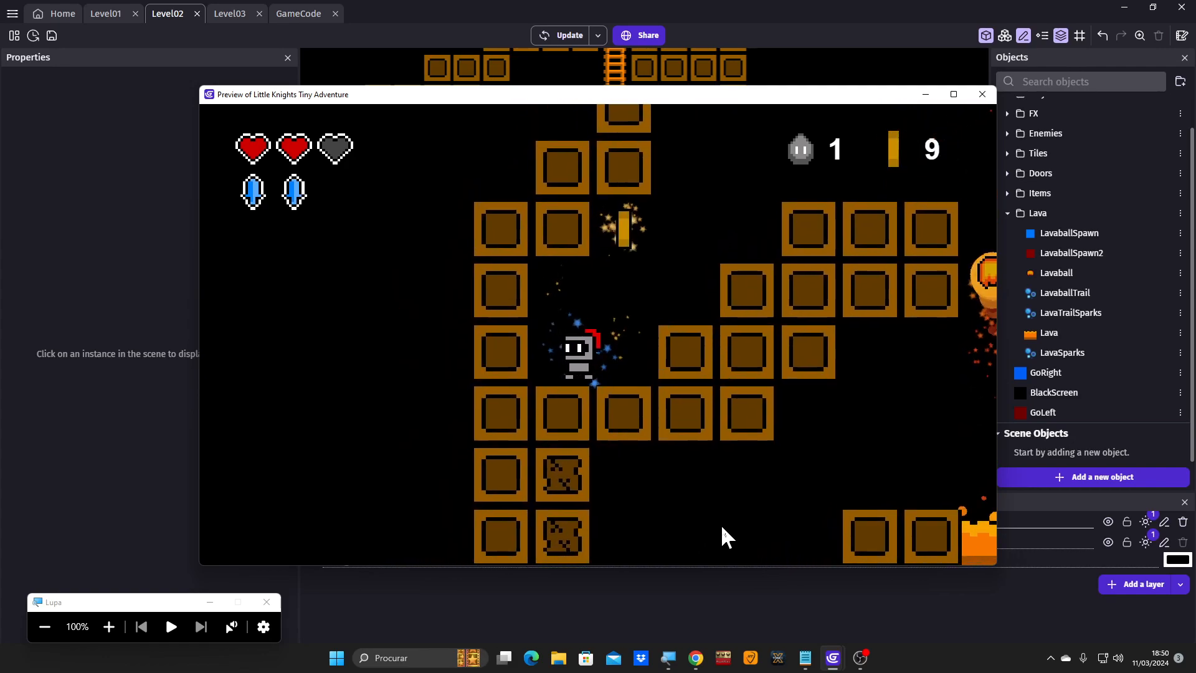
Jump from the alcove to collect the coin above it and hop onto the stepped blocks on its right side.
key(Left)
key(space)
key(space)
key(Right)
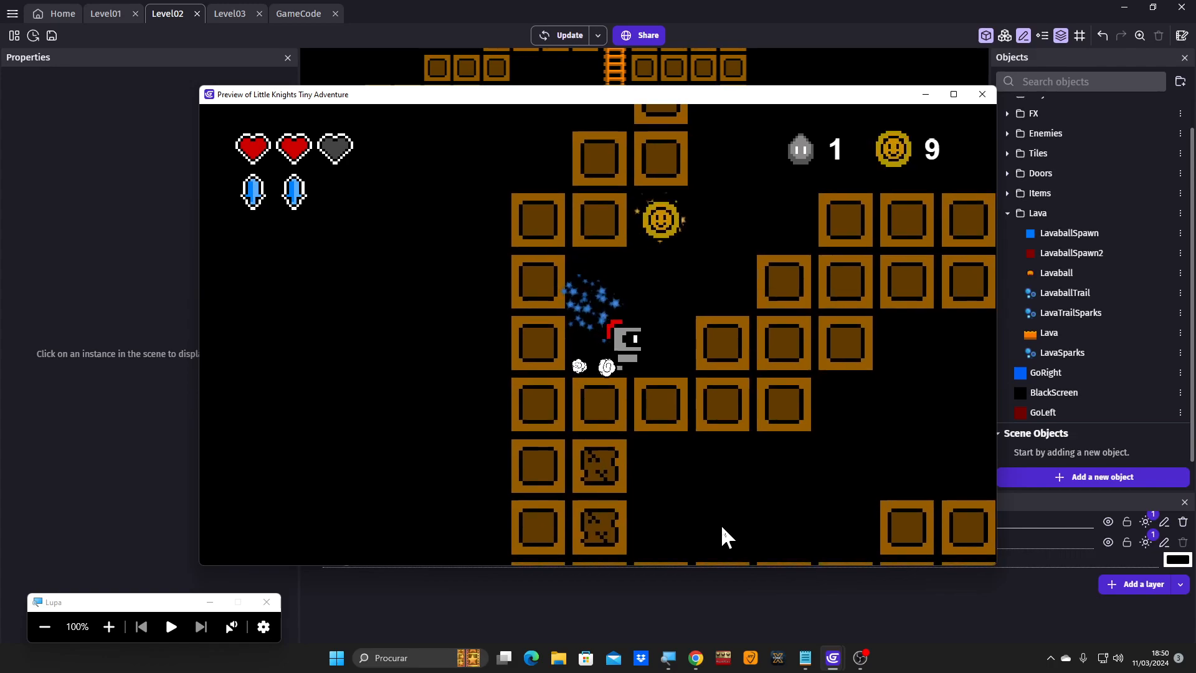
key(Right)
key(Left)
key(space)
key(space)
key(Right)
key(space)
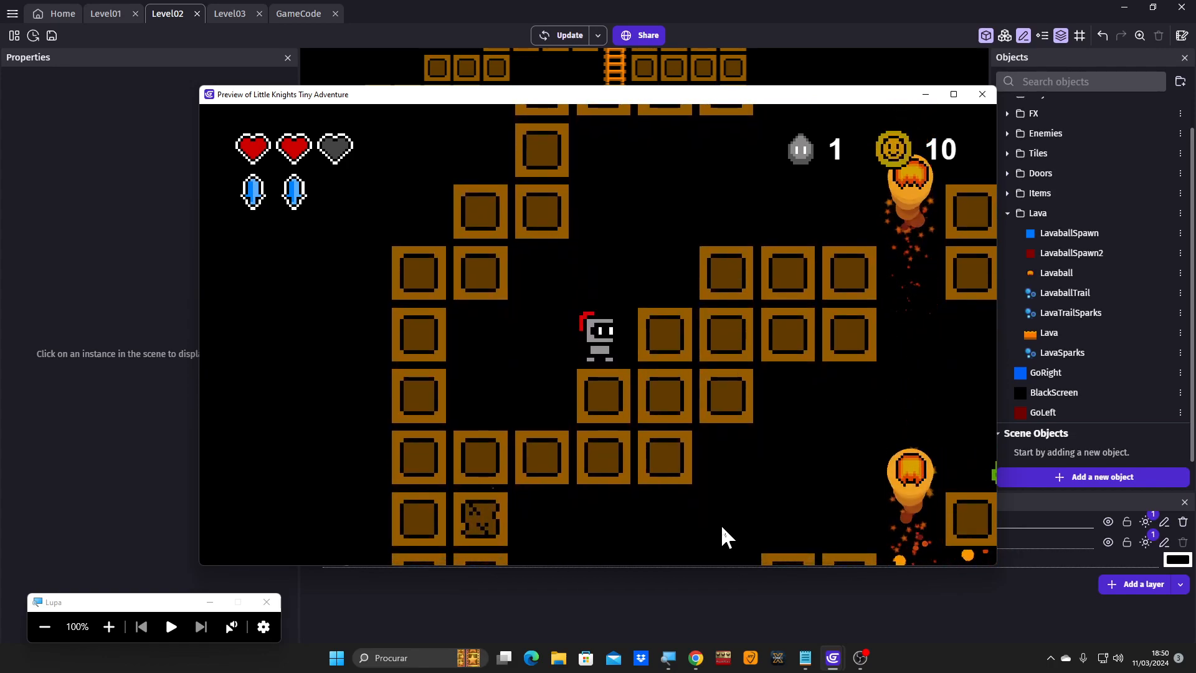
Jump up the stepped blocks and move the knight to the ledge beside the upper lavaball gap.
key(Left)
key(Right)
key(space)
key(Left)
key(space)
key(space)
key(Right)
key(space)
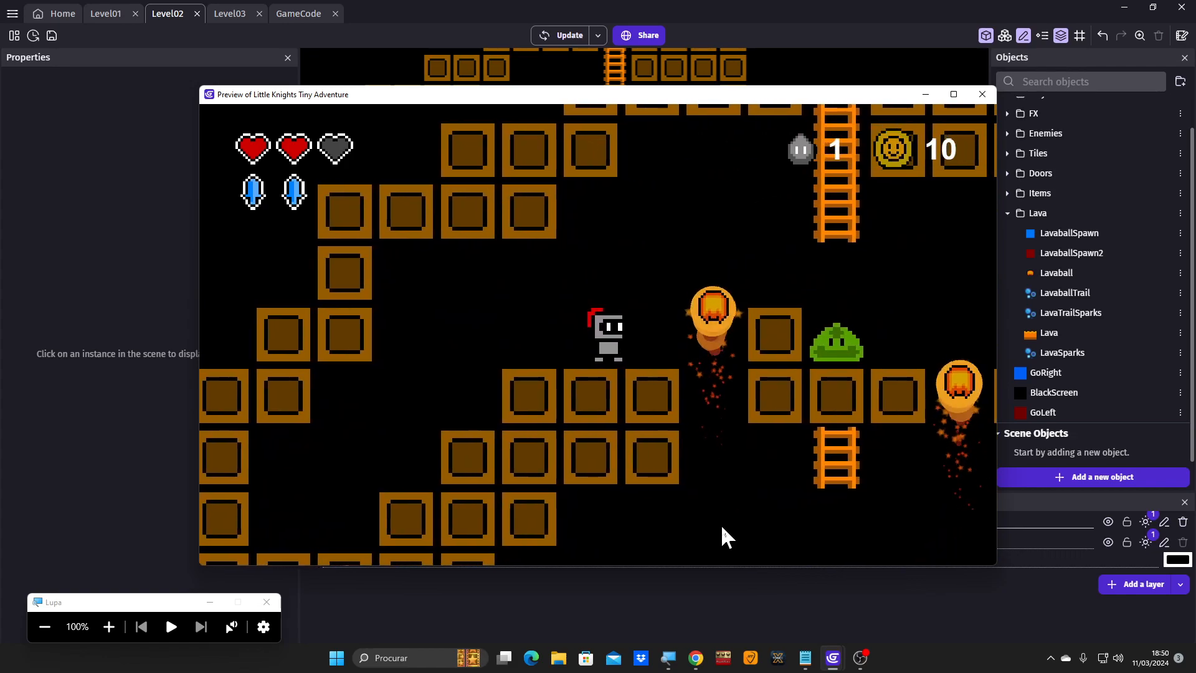
Cross the upper lavaball gap onto the raised block and climb the ladder toward the red mage.
key(Right)
key(Right)
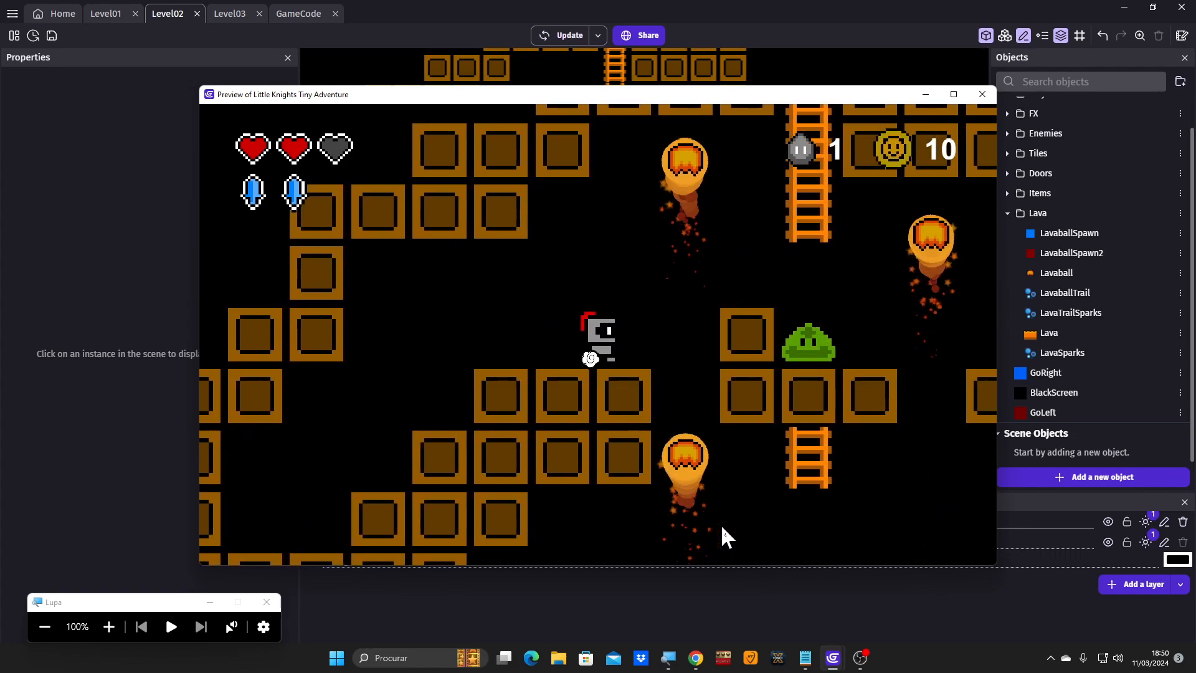
key(Right)
key(space)
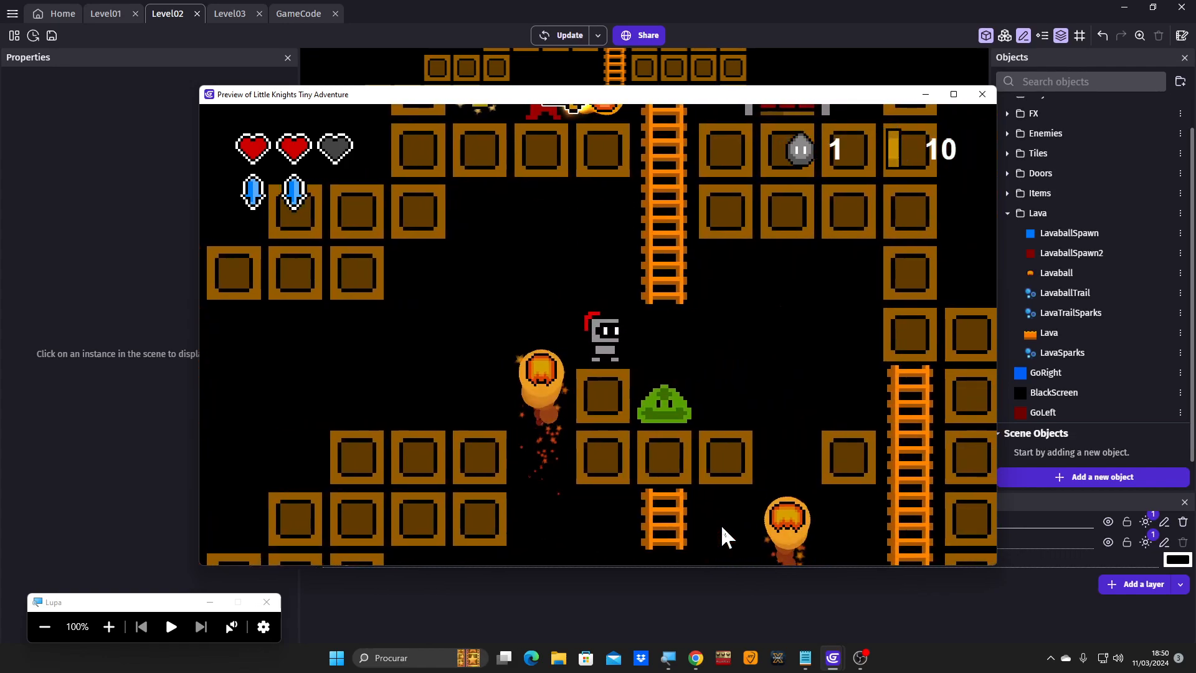
key(Right)
key(Up)
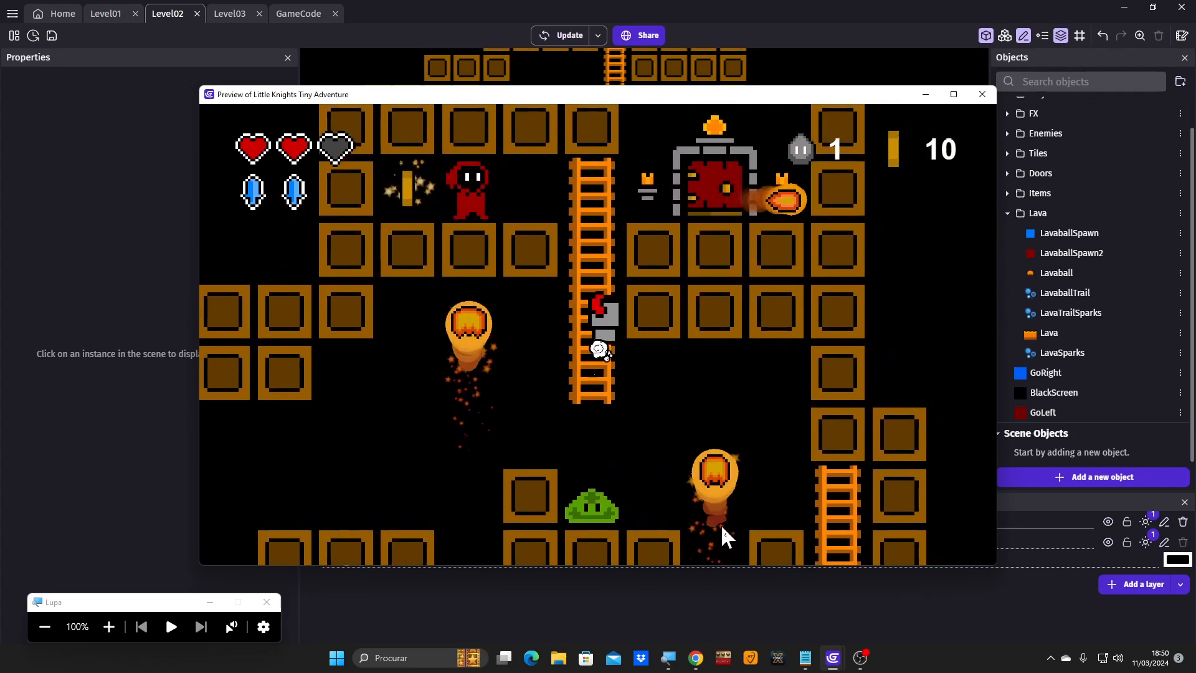
key(Up)
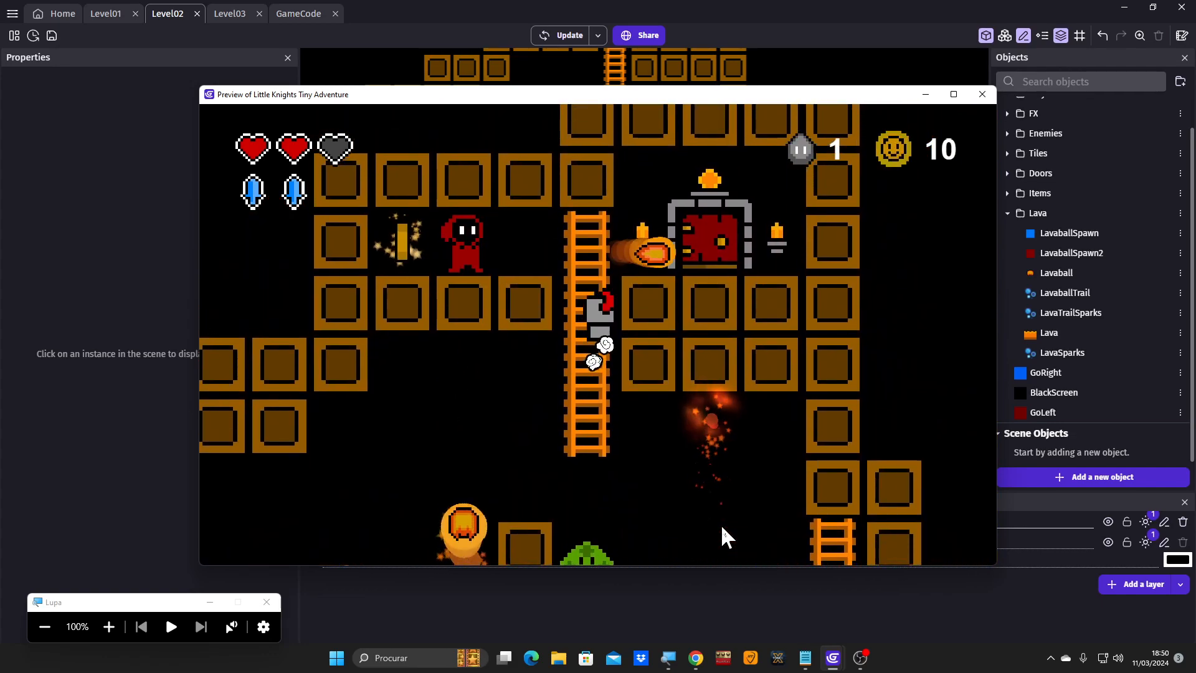
key(Up)
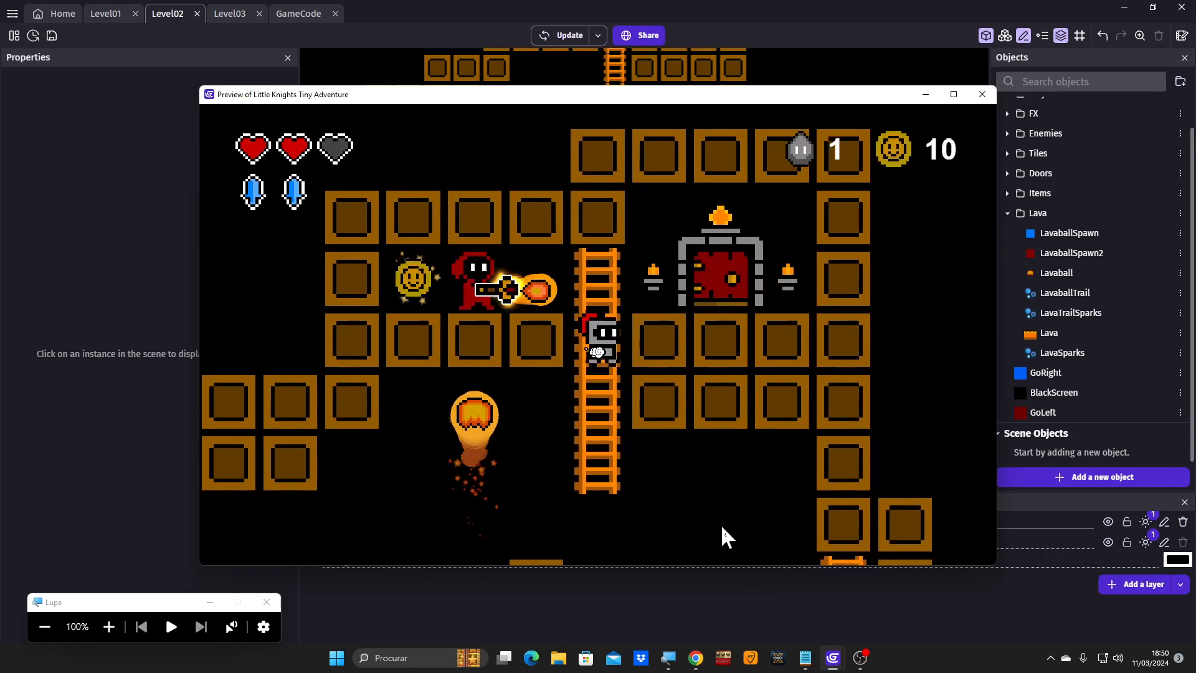
Blow up the red mage with a bomb while sheltering on the ladder, and collect the coin behind it.
key(Left)
key(x)
key(Right)
key(Down)
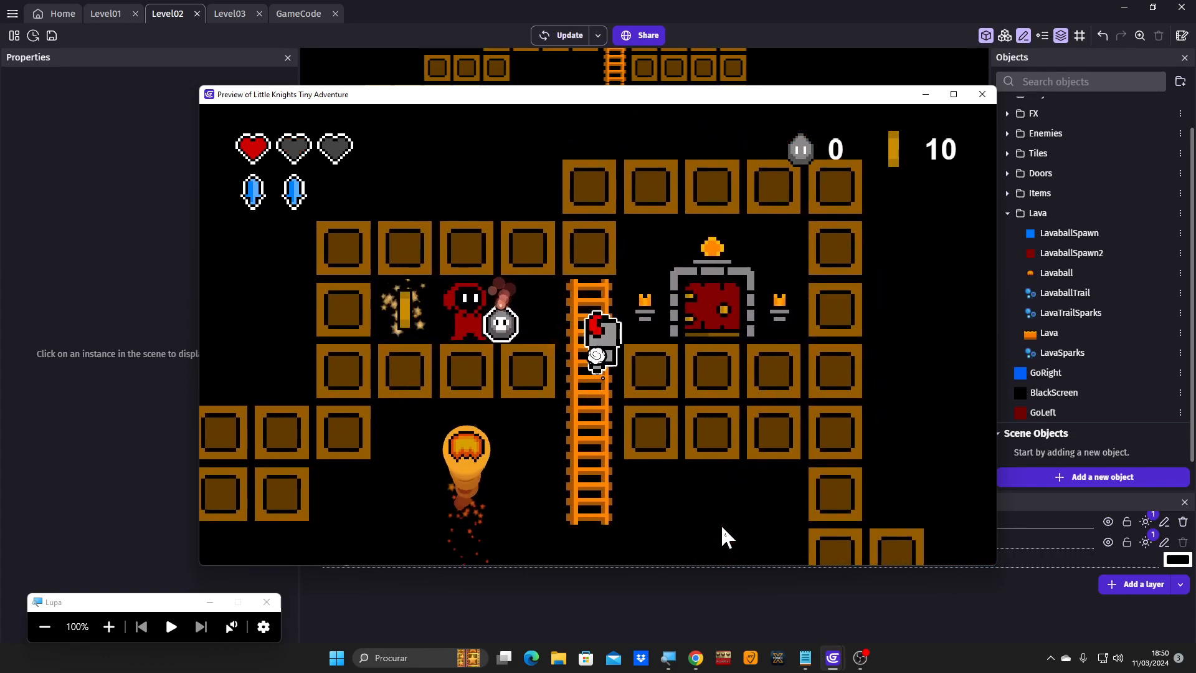
key(Up)
key(Left)
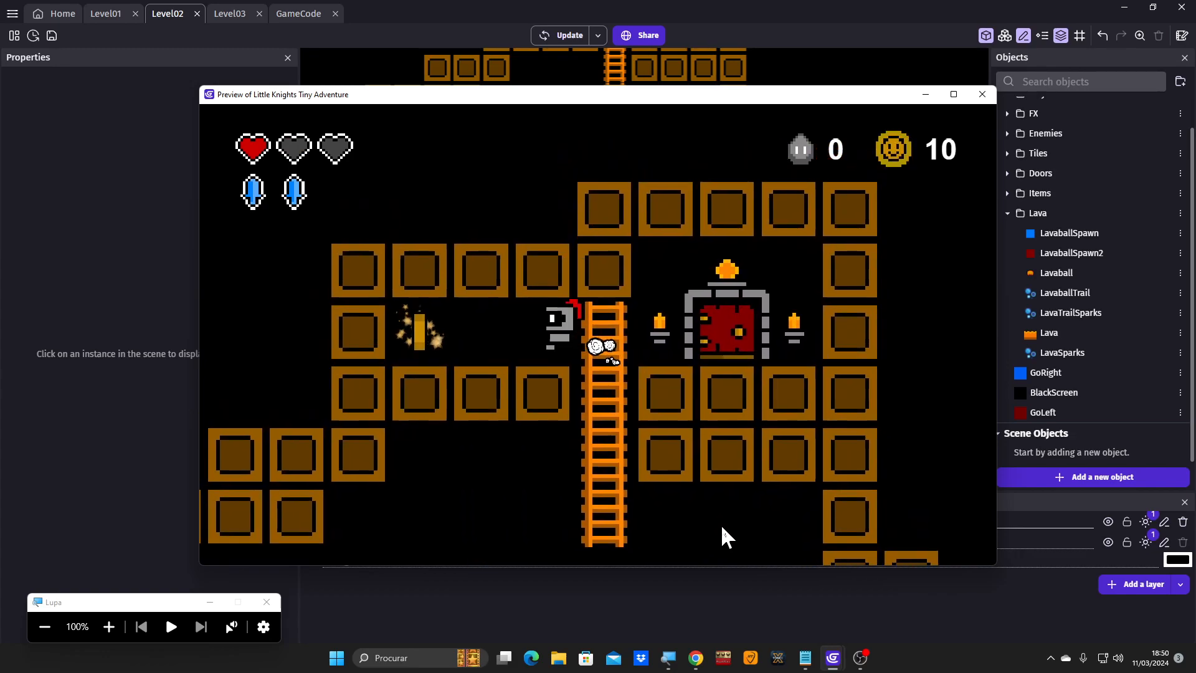
Take the knight through the red door across the ladder and close the game preview.
key(Right)
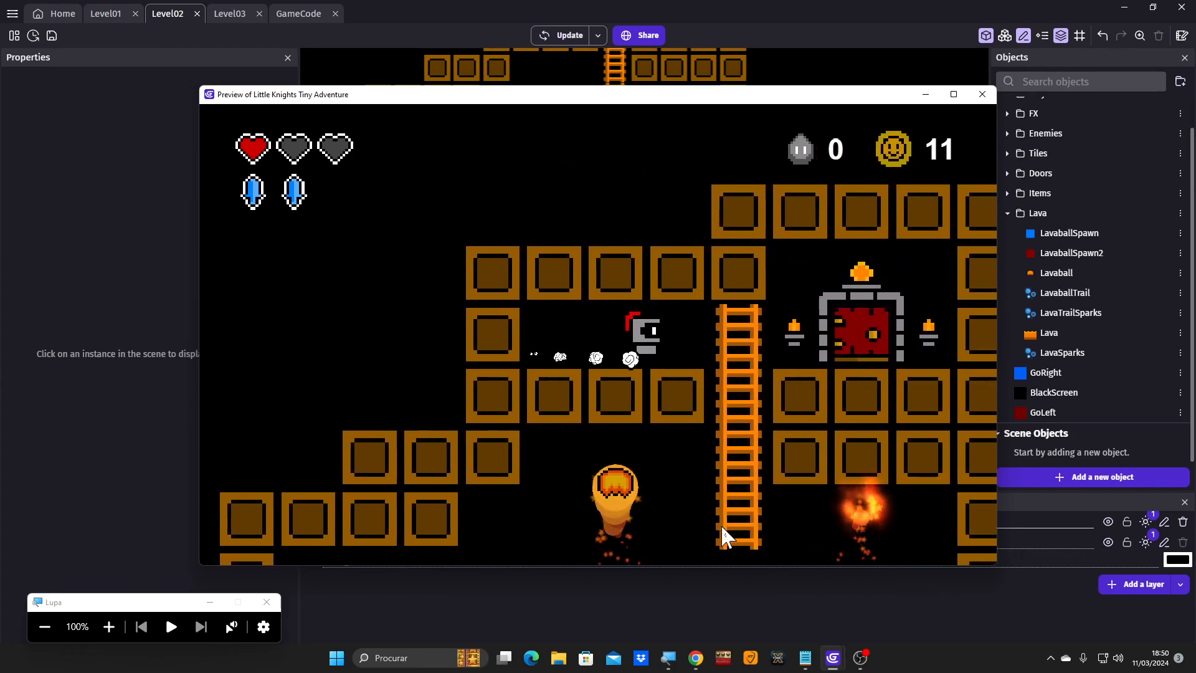
key(Right)
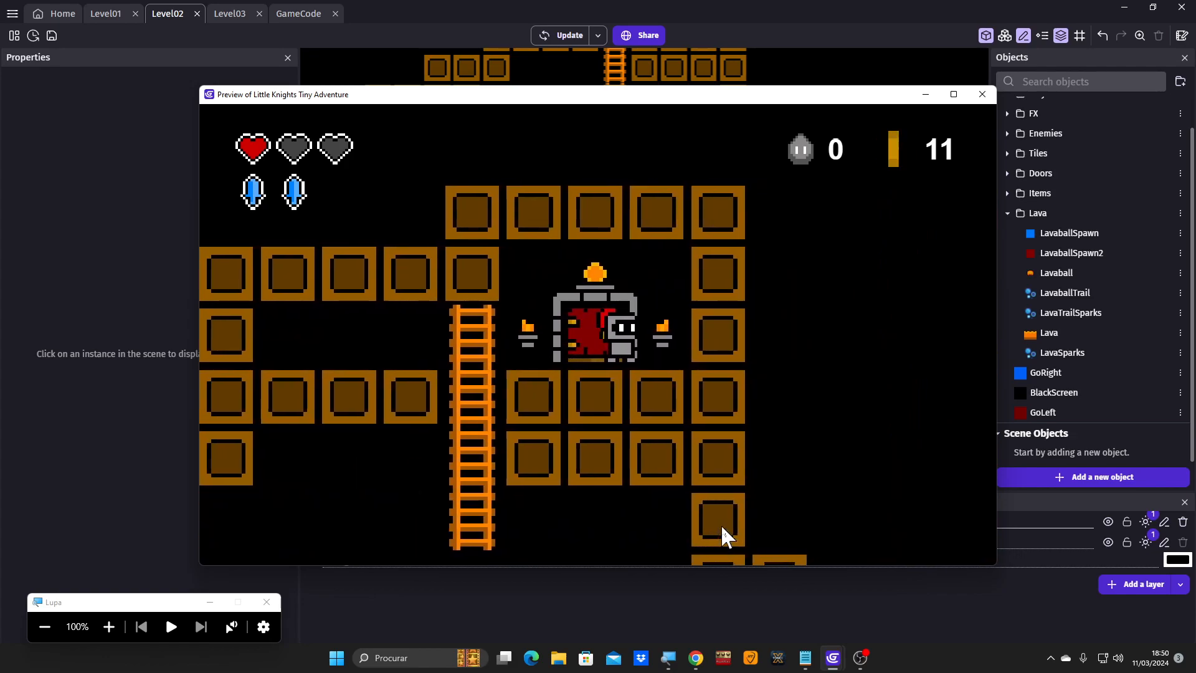
key(Up)
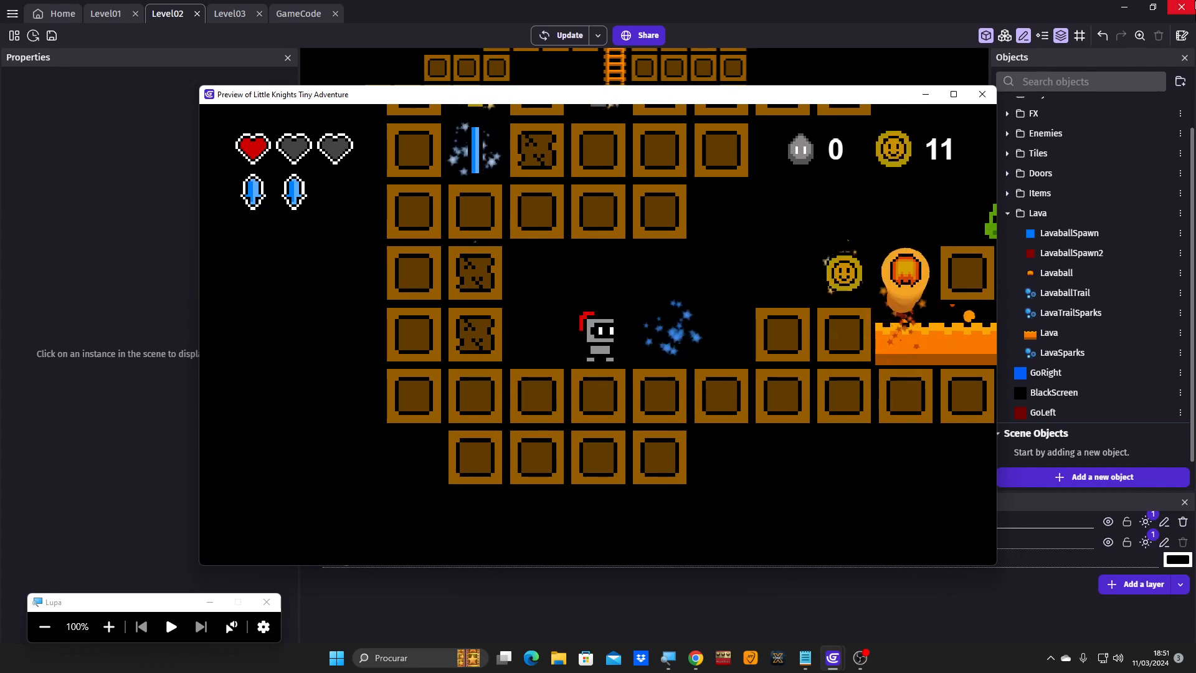
click(983, 95)
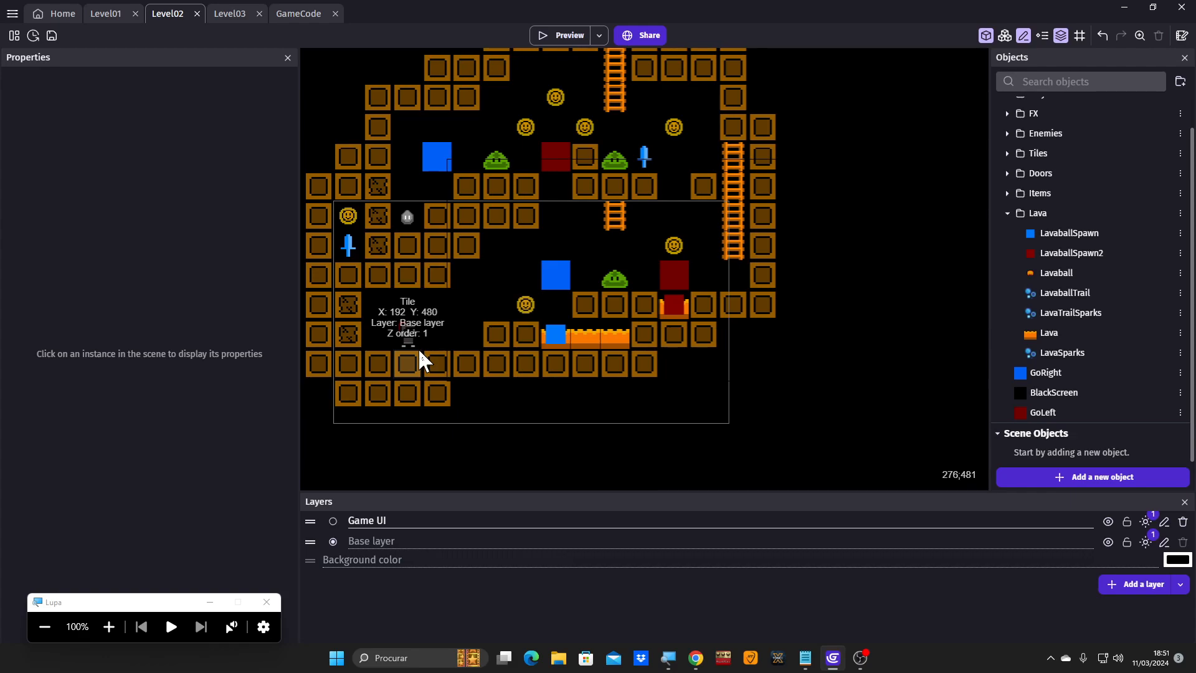
Examine the hidden coin and sword behind the cracked tiles and the bomb placement in Level02.
scroll(446, 326, up, 3)
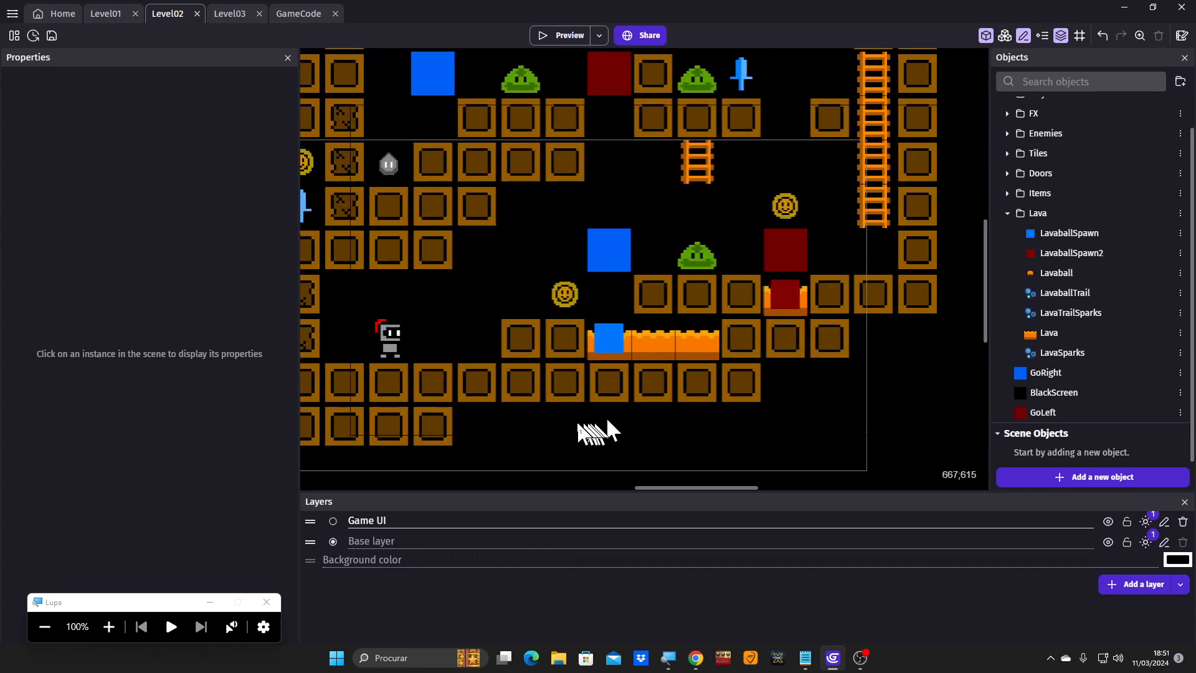
scroll(416, 206, up, 3)
scroll(353, 189, up, 1)
scroll(491, 213, down, 1)
scroll(512, 286, down, 1)
middle_drag(516, 301, 841, 436)
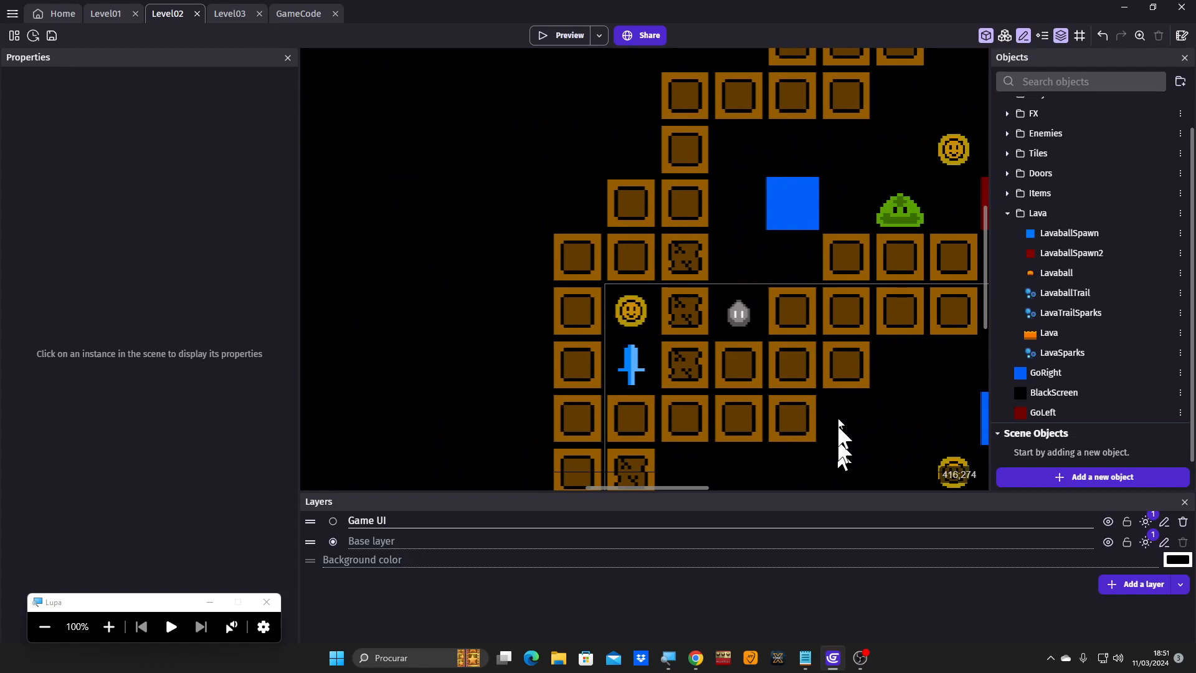
scroll(702, 346, down, 1)
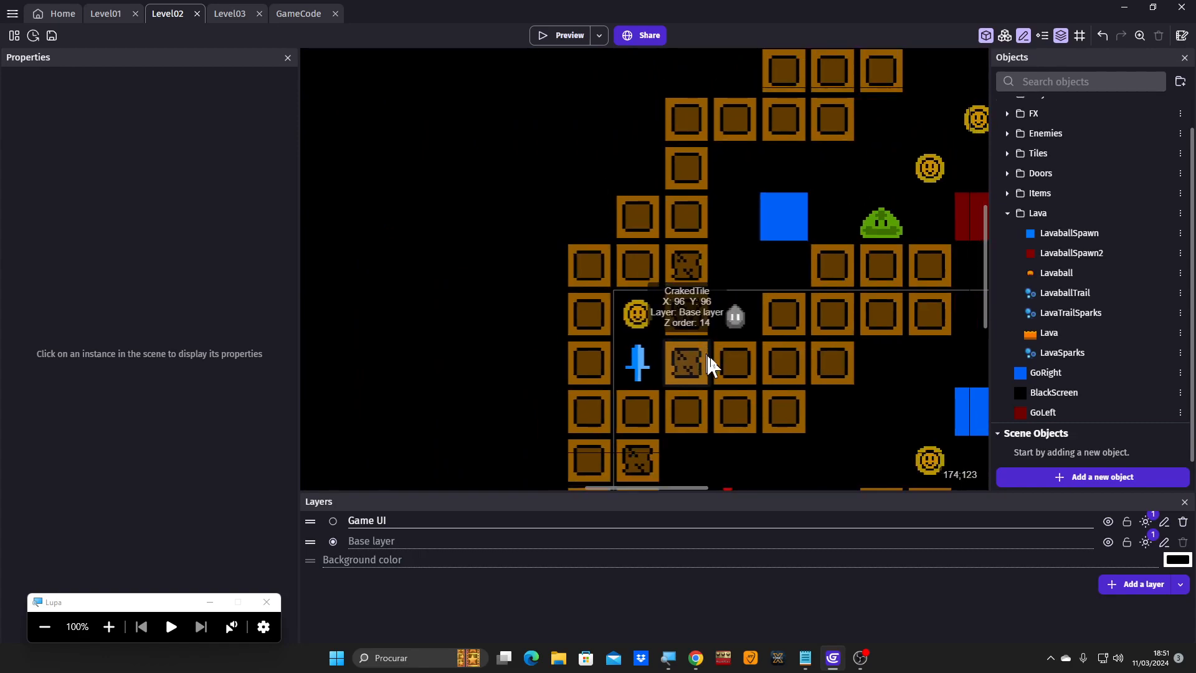
scroll(709, 451, up, 3)
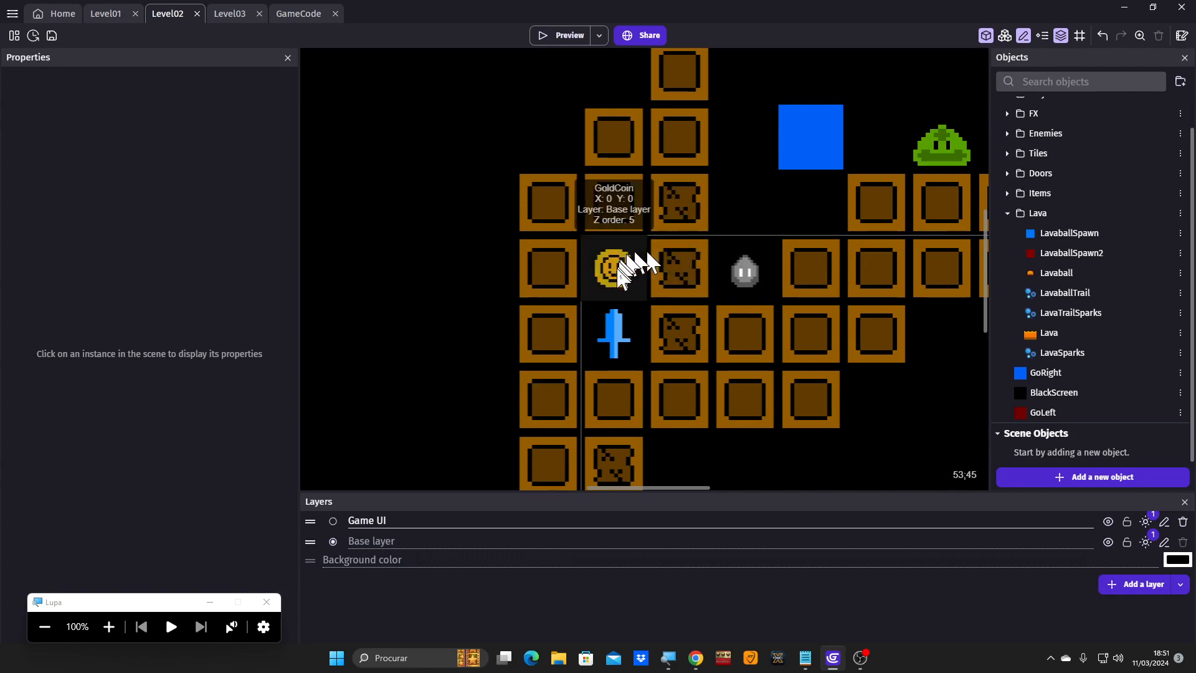
scroll(615, 266, down, 2)
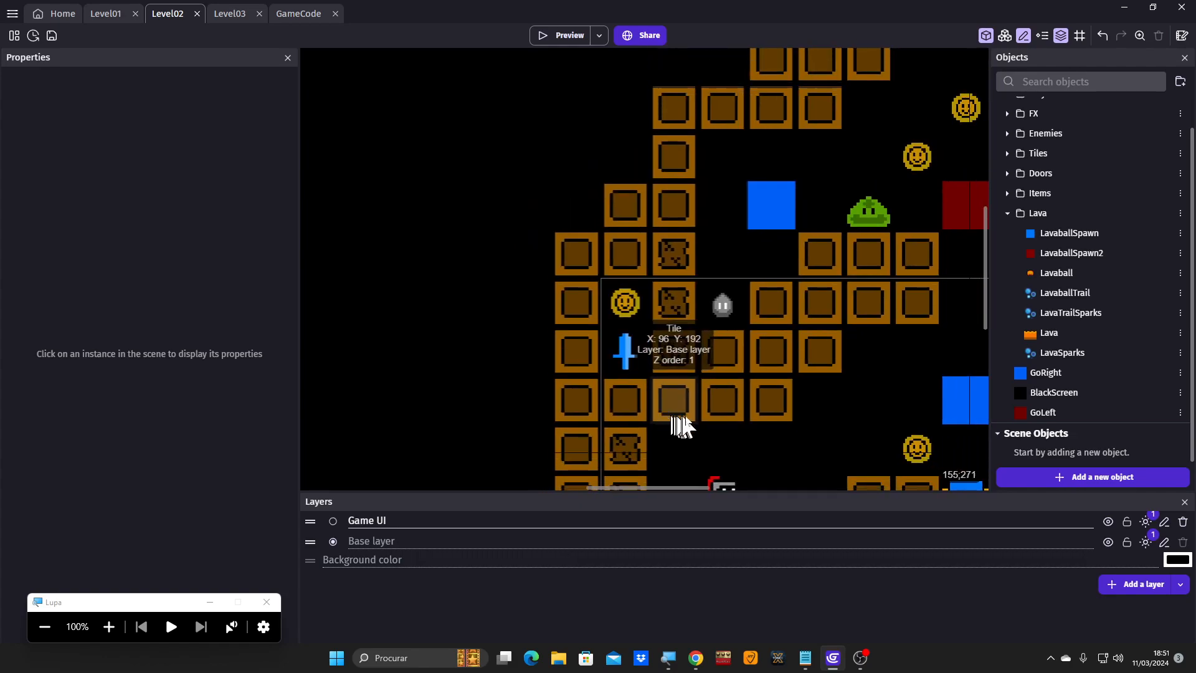
Examine the whole Level02 layout, including the GoRight marker, the lava pit and the tiles around the knight's start.
middle_drag(818, 407, 548, 372)
scroll(547, 370, down, 5)
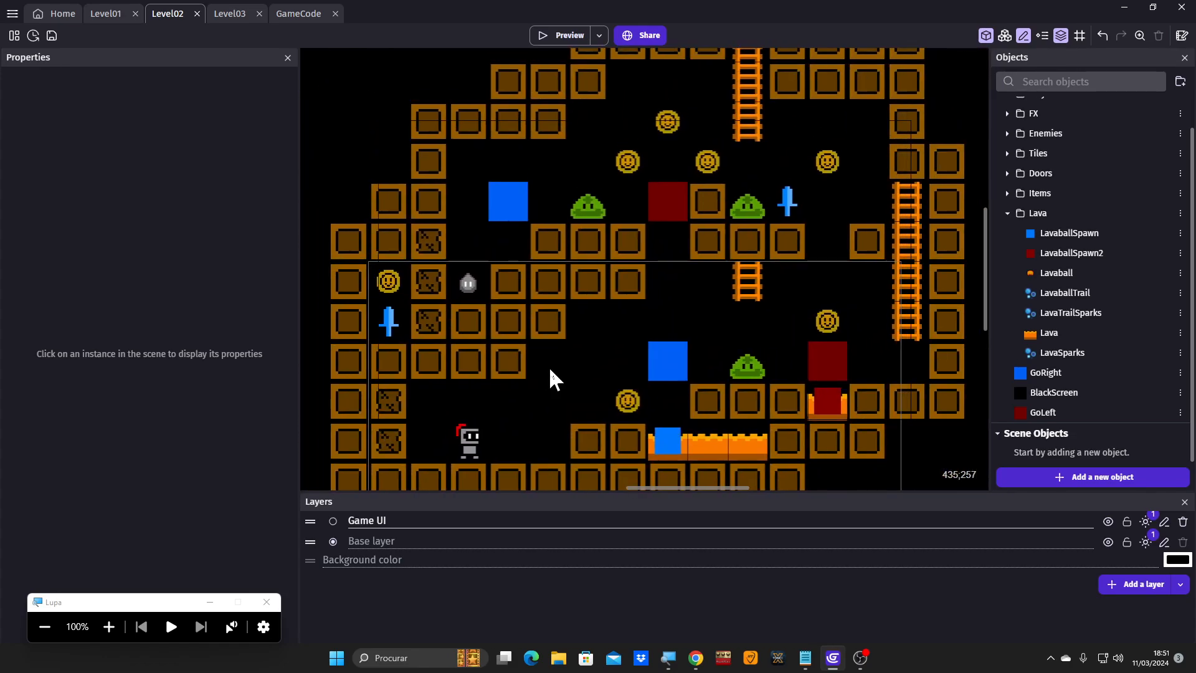
middle_drag(553, 373, 580, 345)
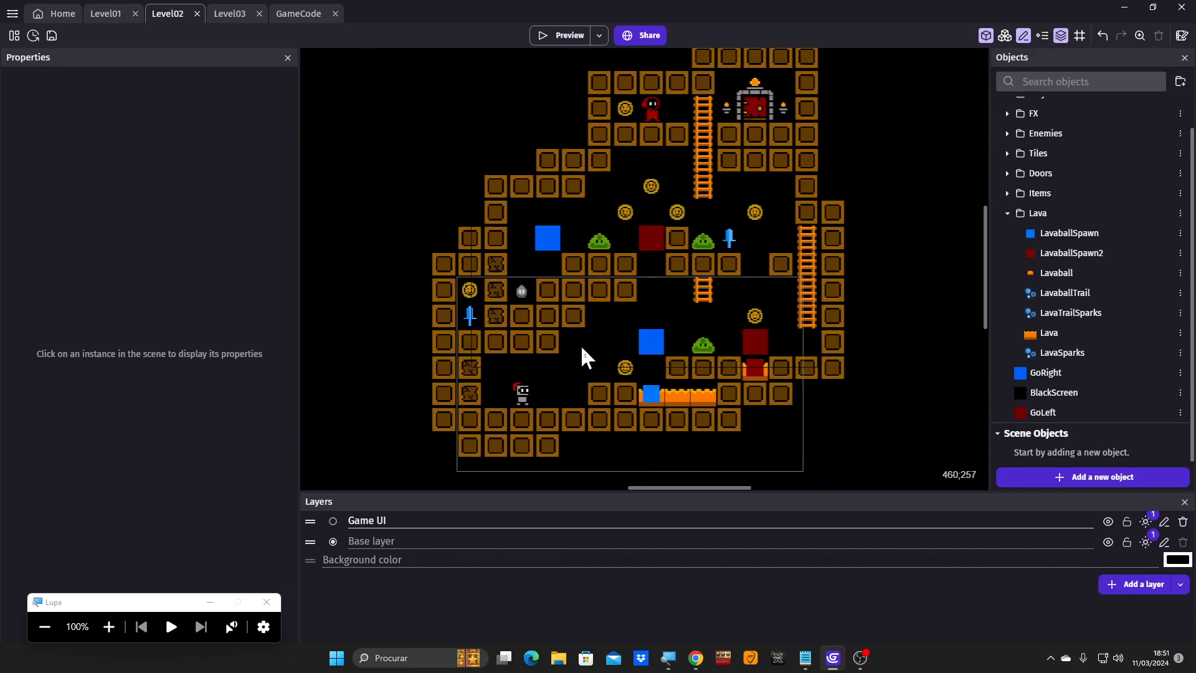
scroll(581, 347, down, 2)
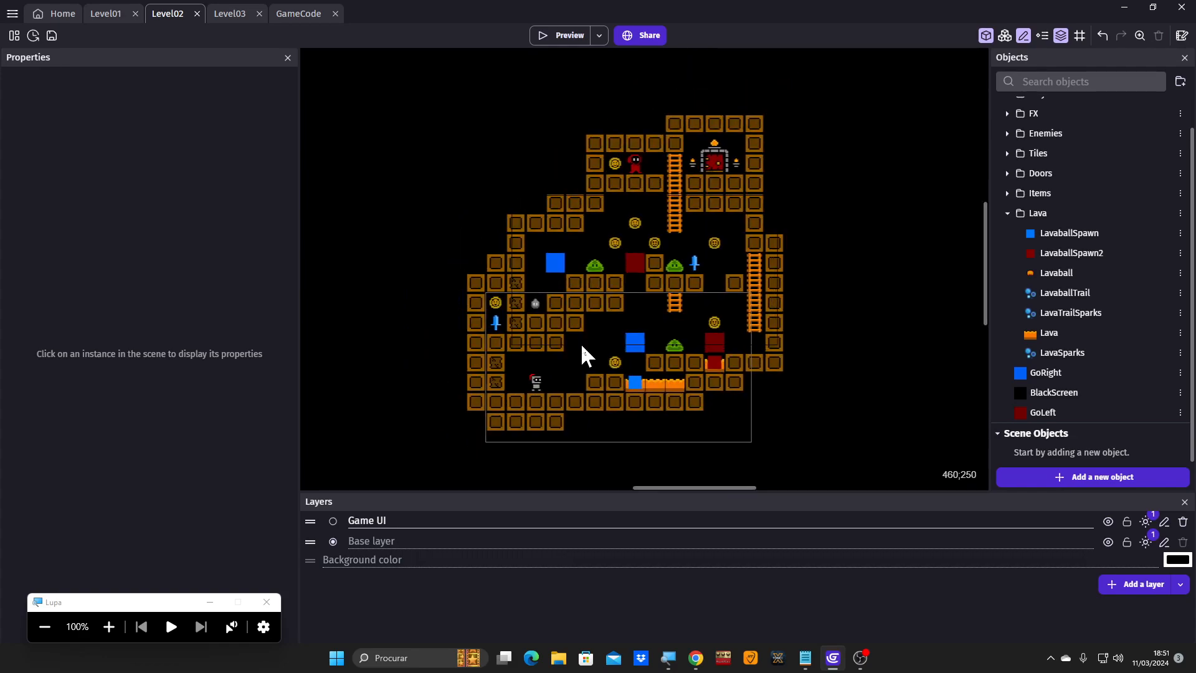
middle_drag(583, 347, 553, 361)
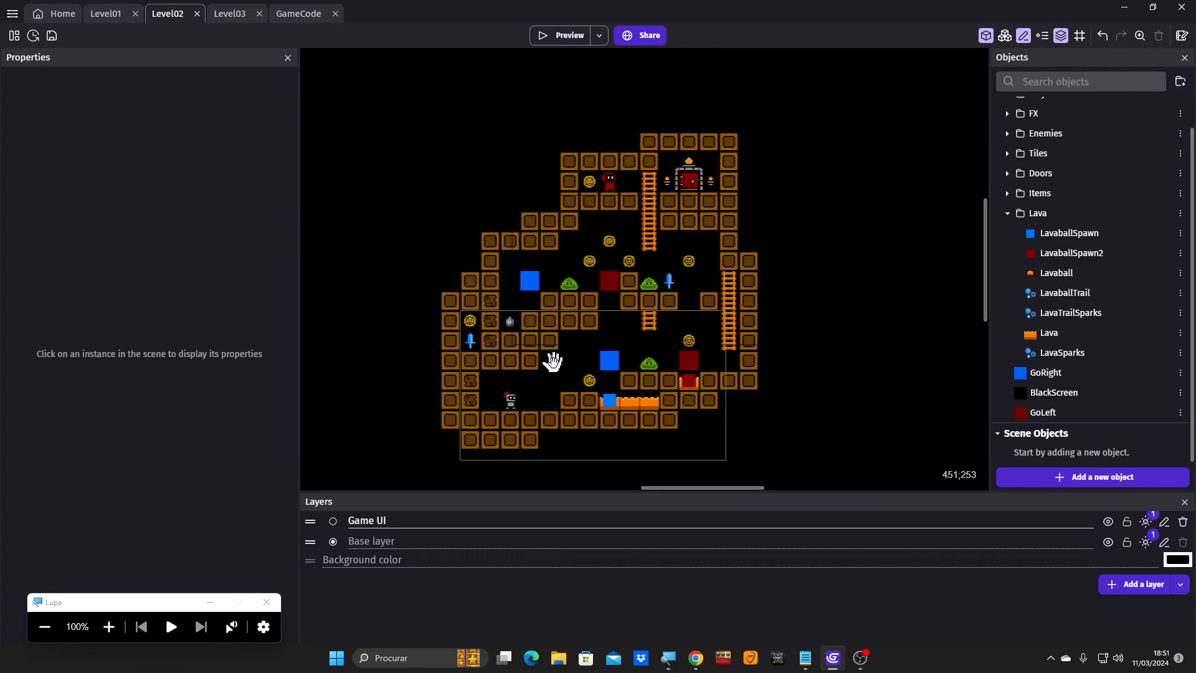
scroll(553, 361, up, 2)
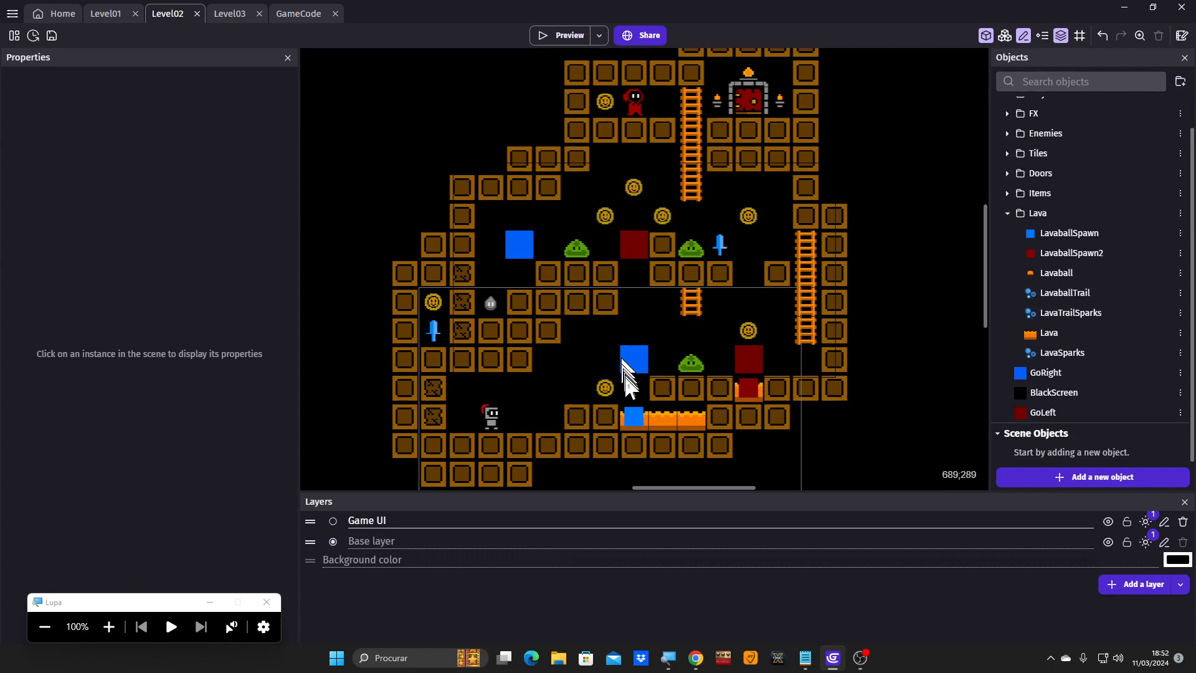
scroll(593, 390, up, 2)
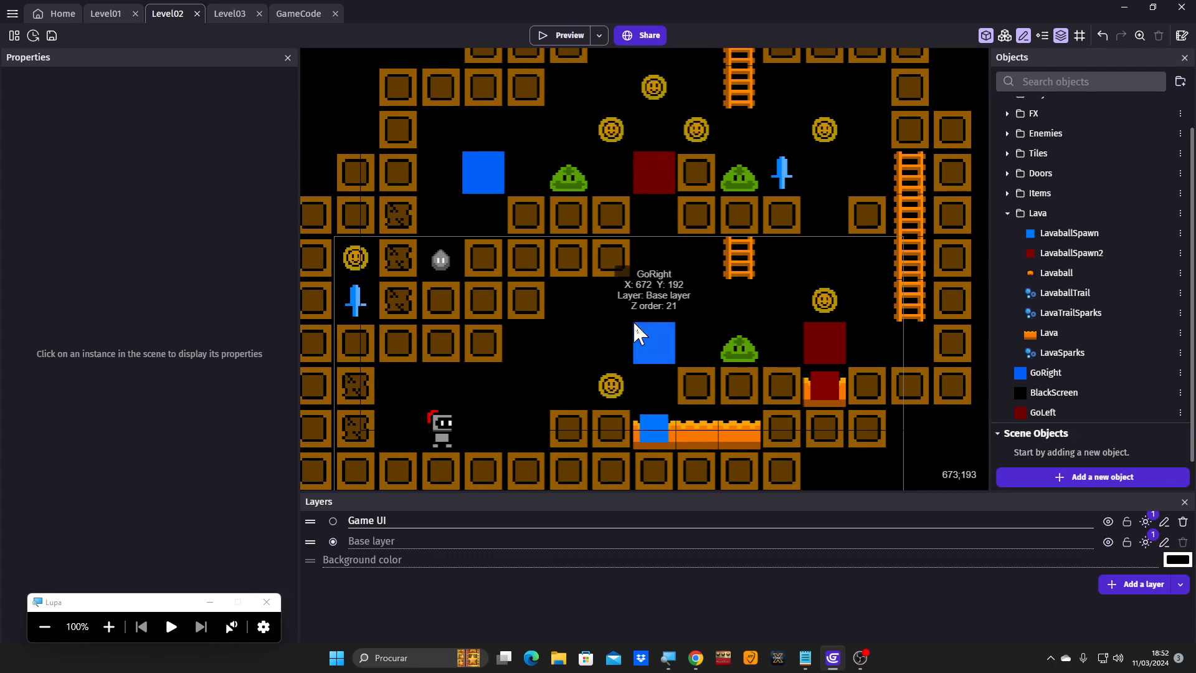
scroll(630, 318, down, 2)
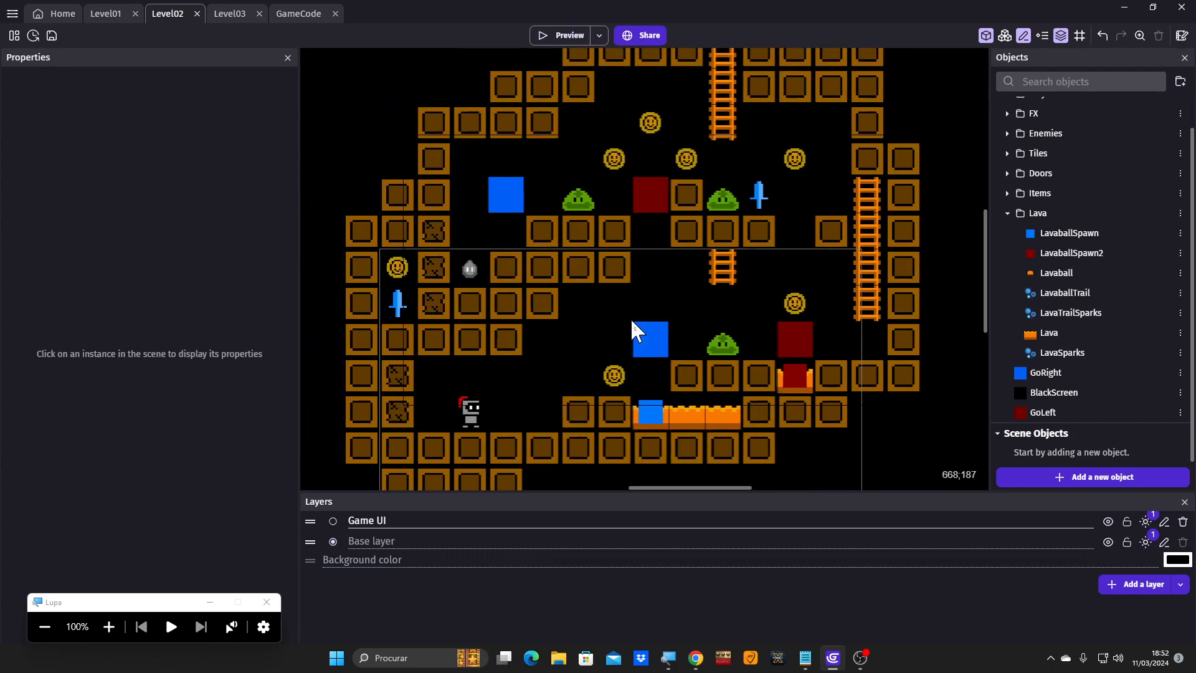
scroll(630, 317, down, 1)
scroll(617, 353, up, 3)
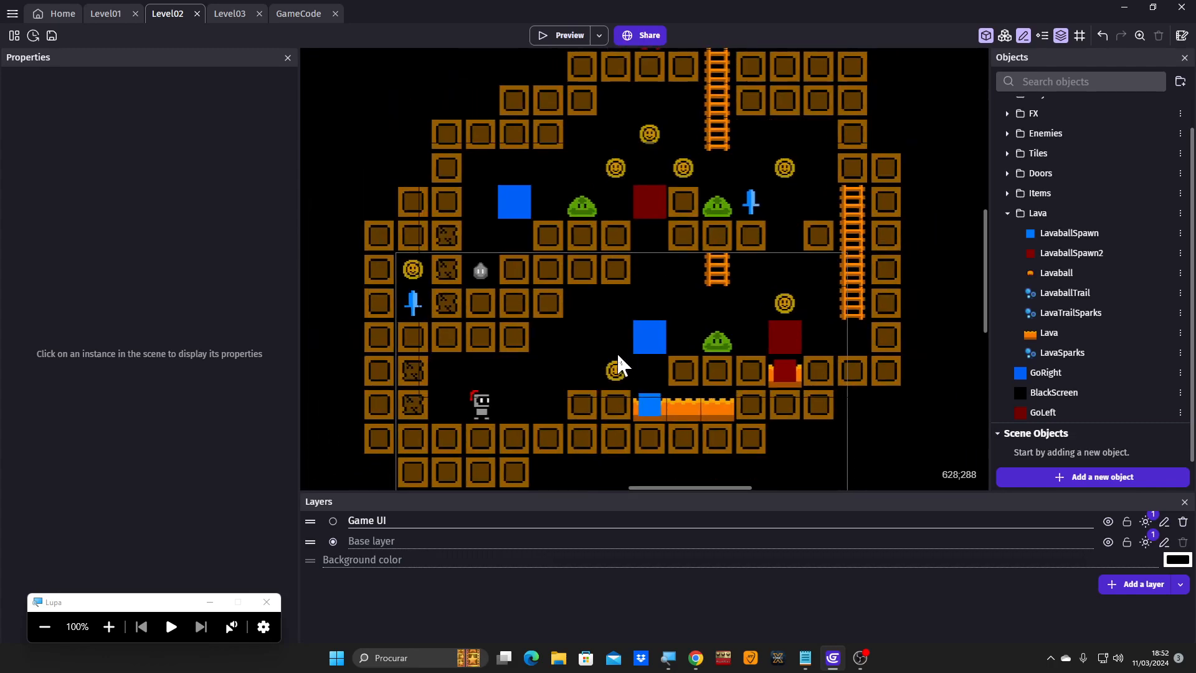
scroll(616, 352, up, 1)
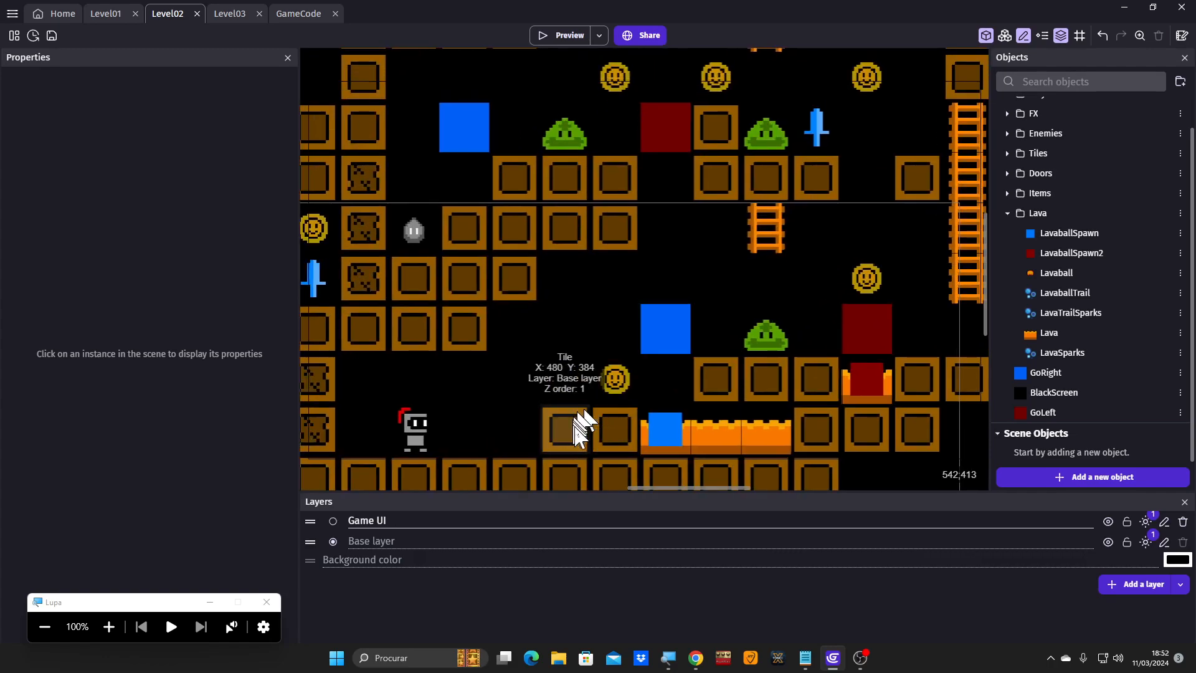
scroll(572, 348, down, 1)
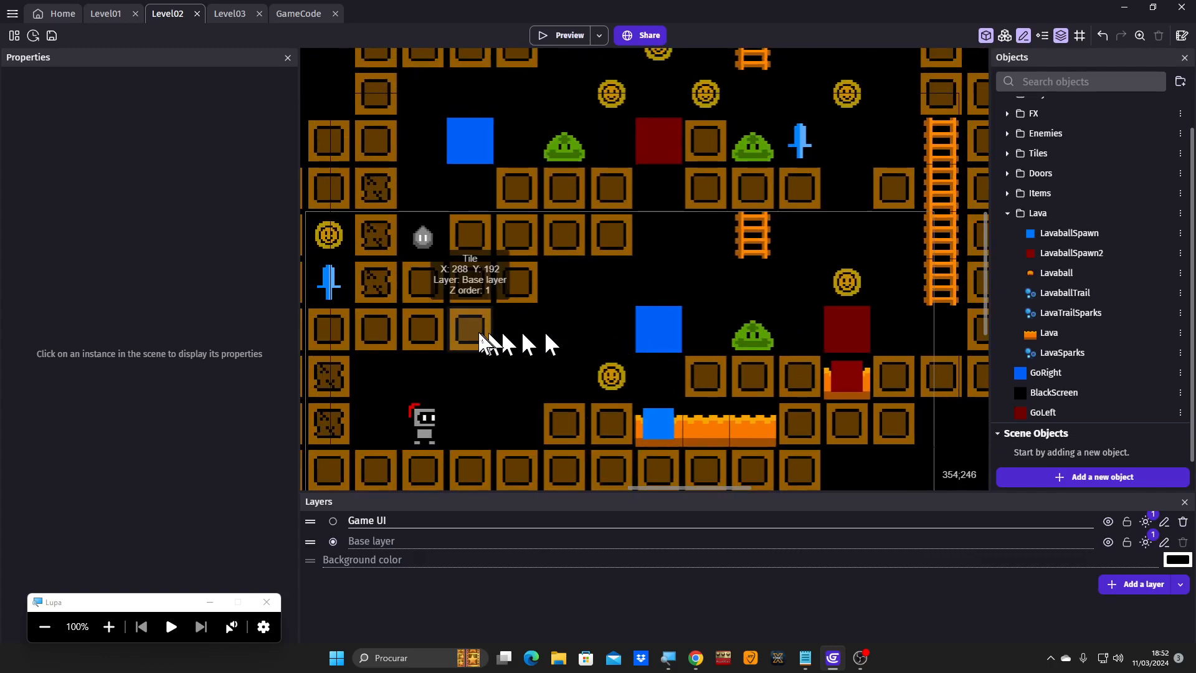
scroll(492, 339, down, 1)
scroll(475, 330, down, 2)
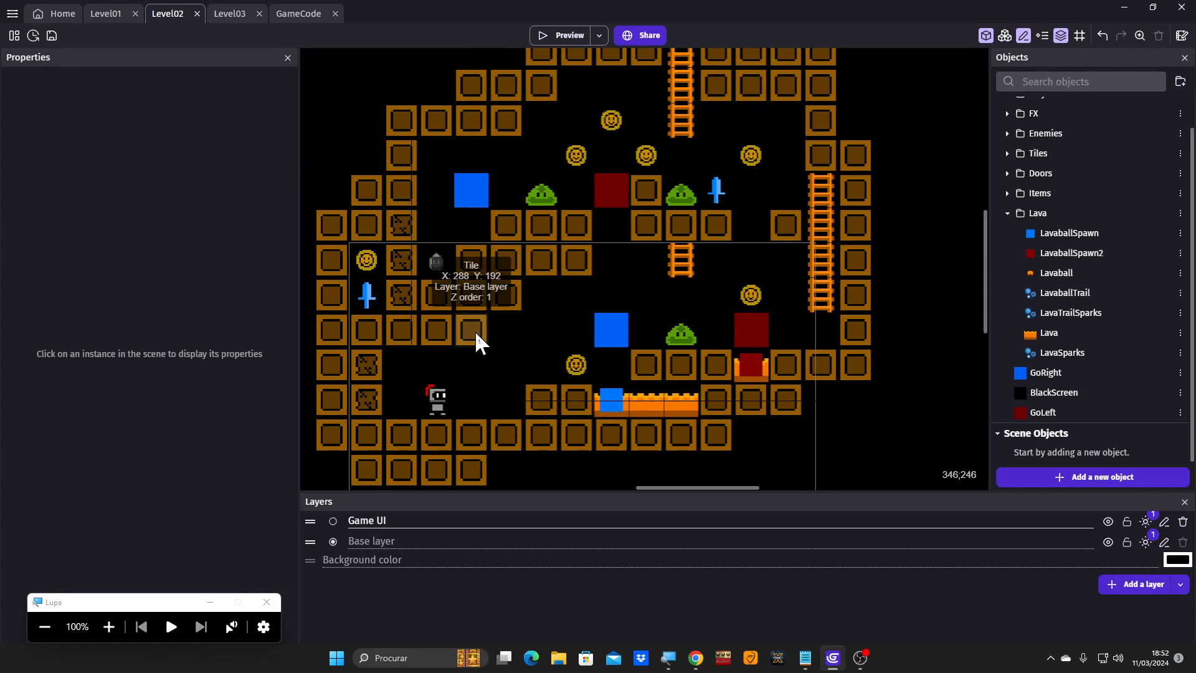
scroll(475, 330, down, 3)
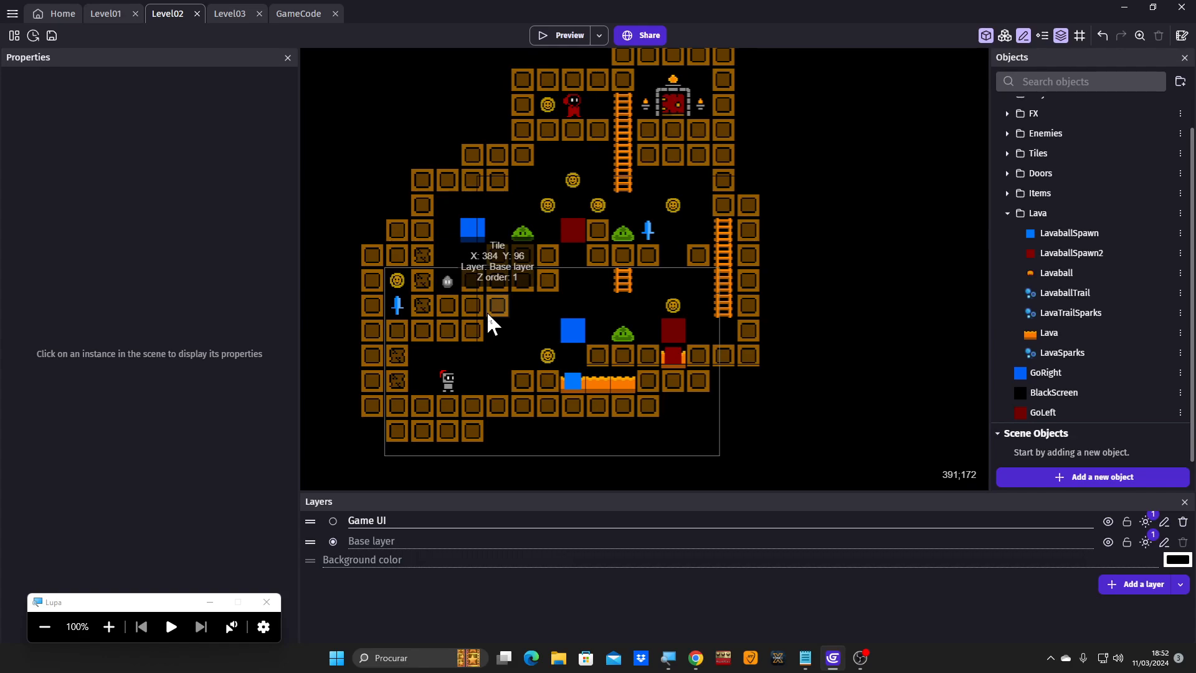
Save the project and bring up the "Sound Channels for Knights Oath" text file in Notepad.
click(52, 35)
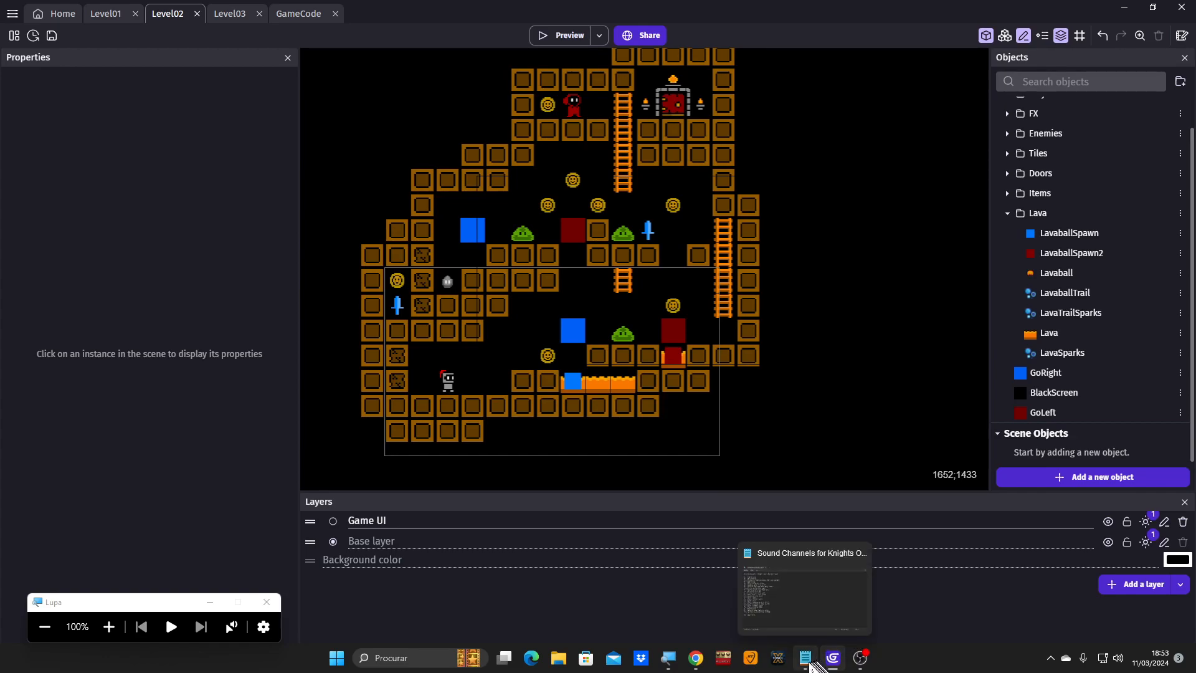
click(805, 659)
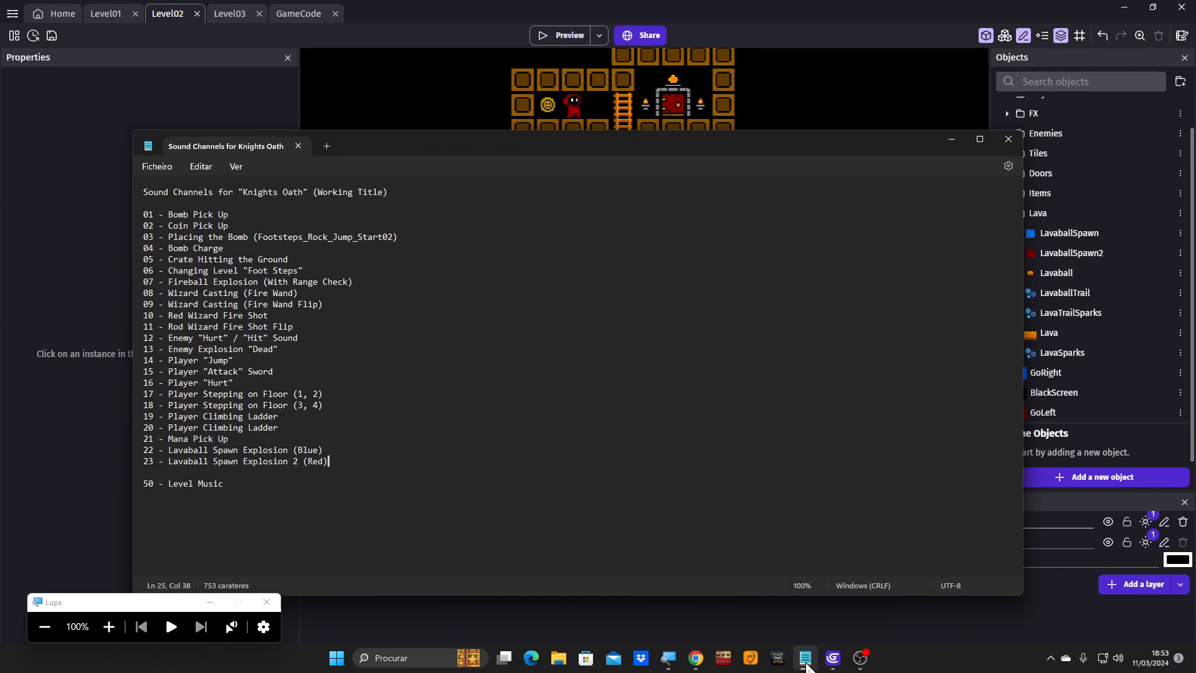
mouse_move(850, 665)
mouse_move(799, 661)
Read the sound channel list at 200% screen magnification, restore 100%, and switch to OBS.
click(109, 627)
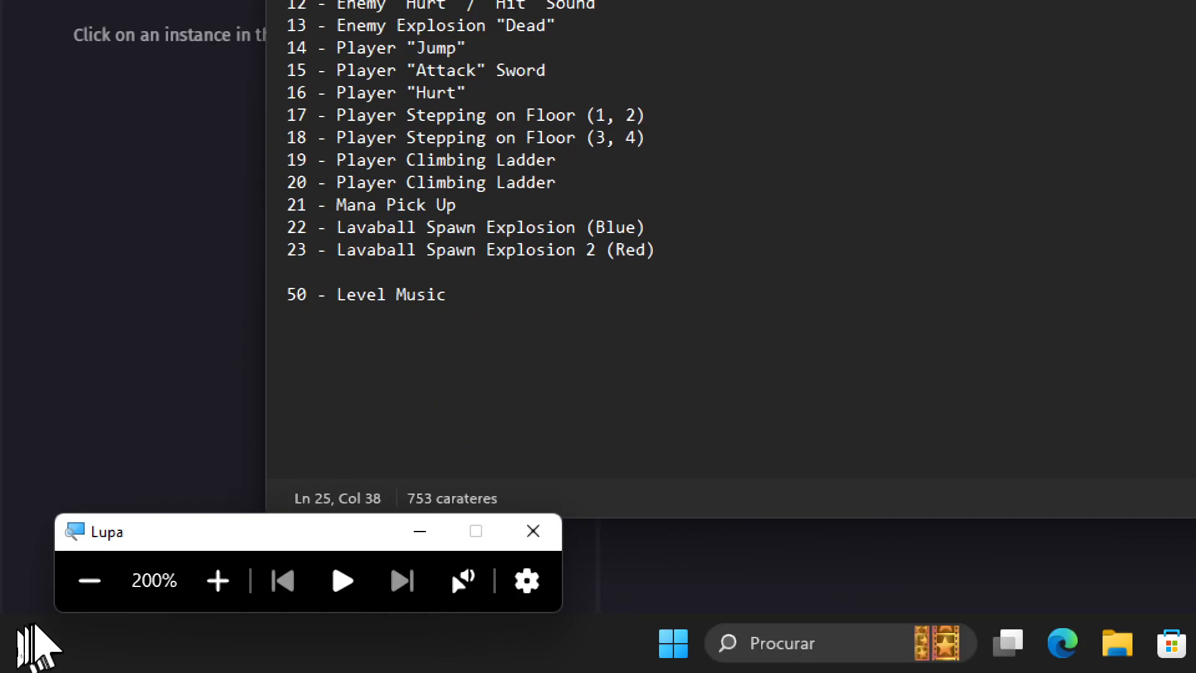
click(92, 582)
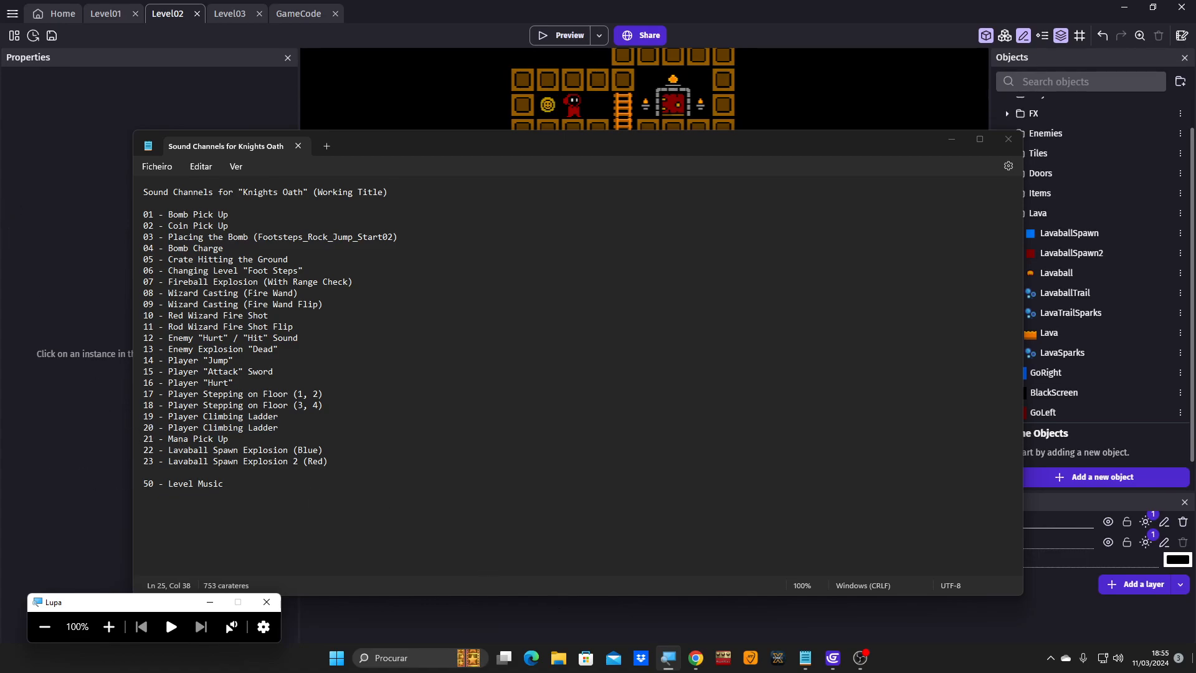
click(862, 659)
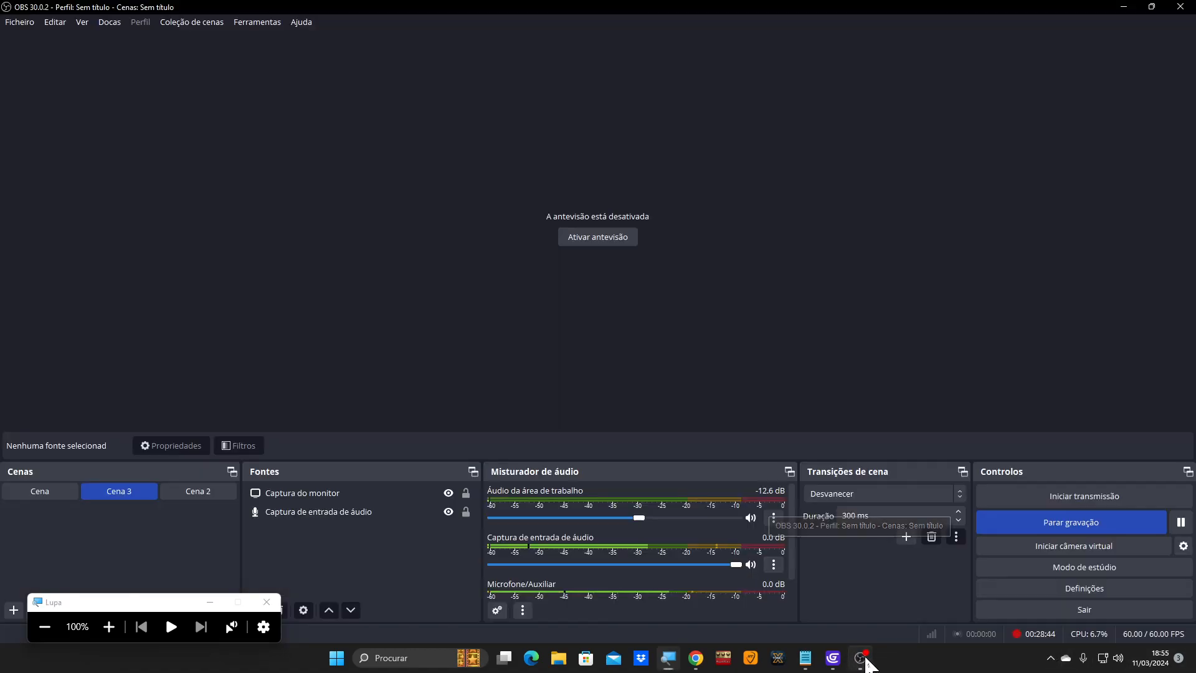